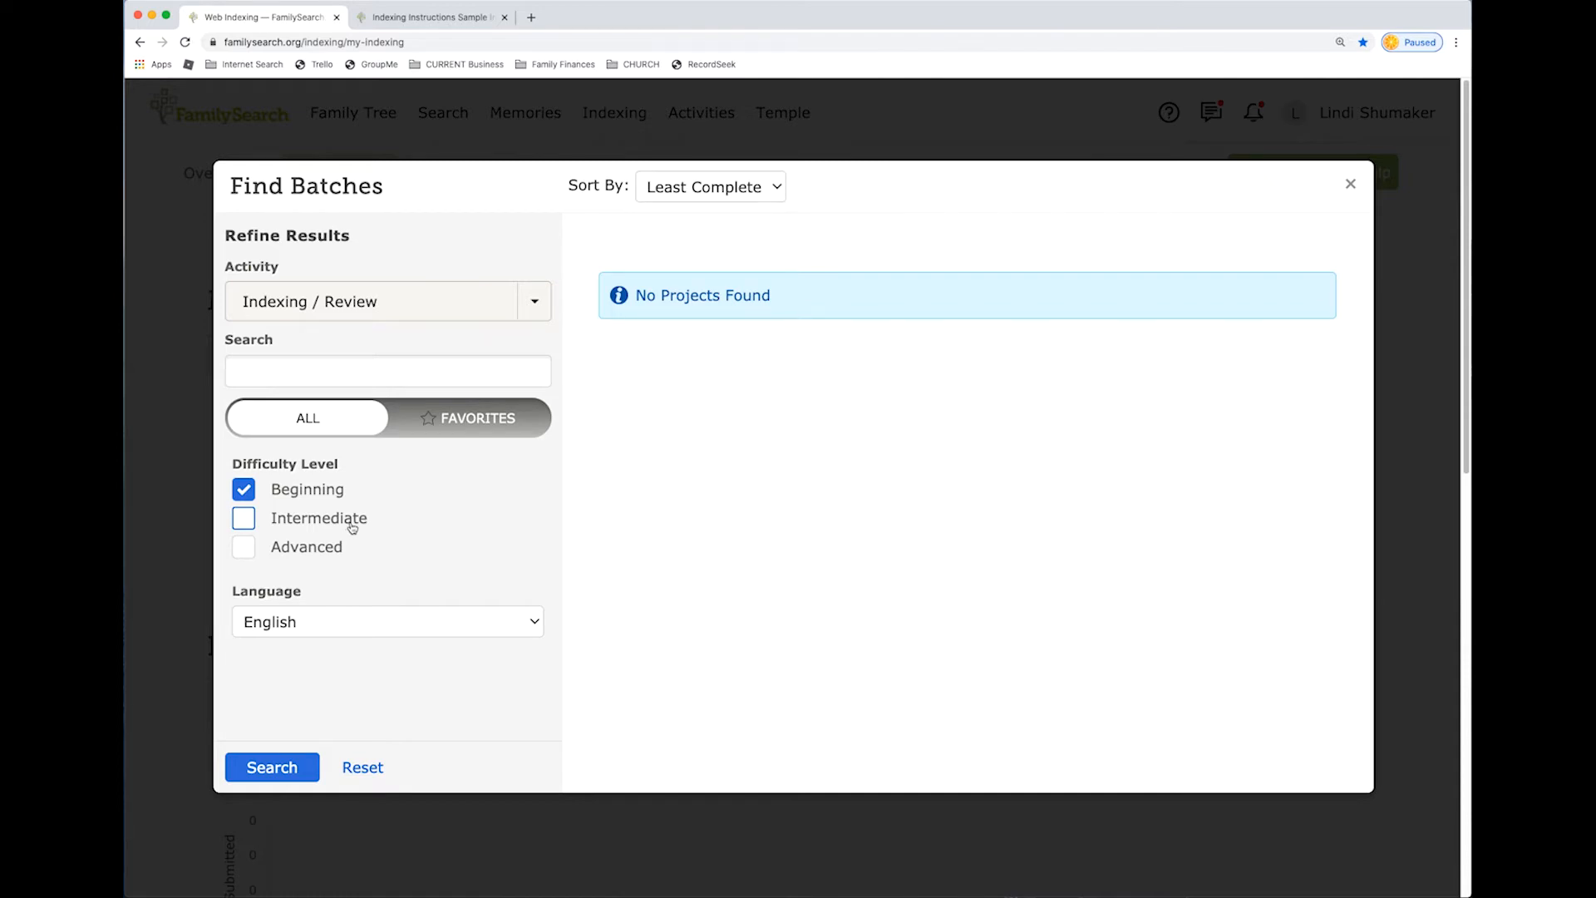
Include Intermediate projects in the results and mark US, Wisconsin—Birth Records, 1912–1916 [Part B] as a favorite, checking it in the favorites list.
click(247, 522)
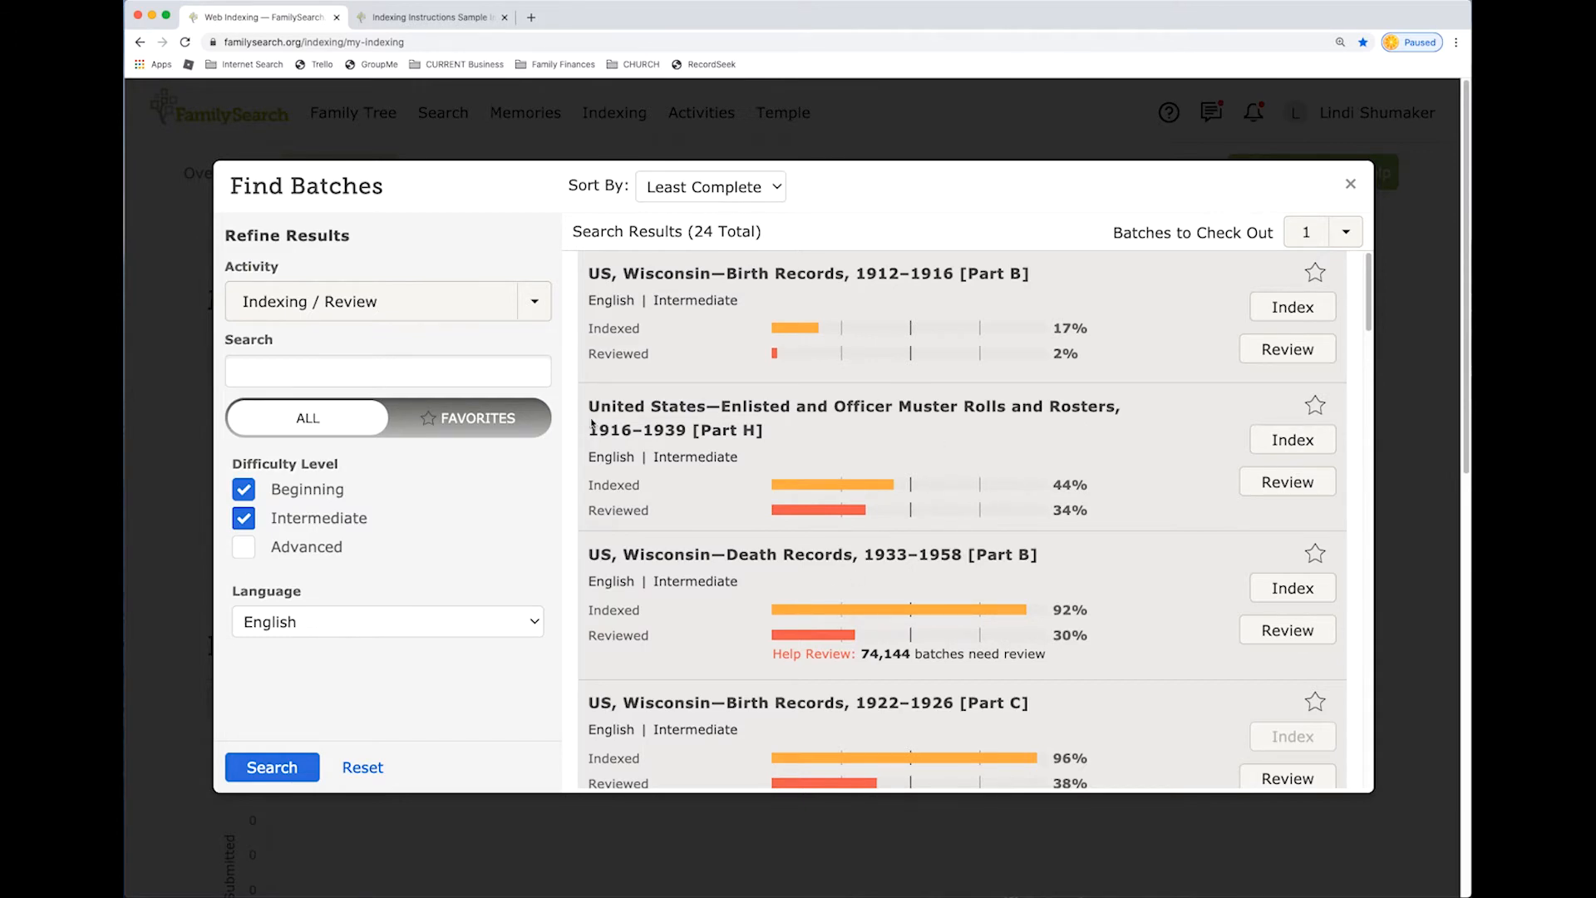
click(1315, 274)
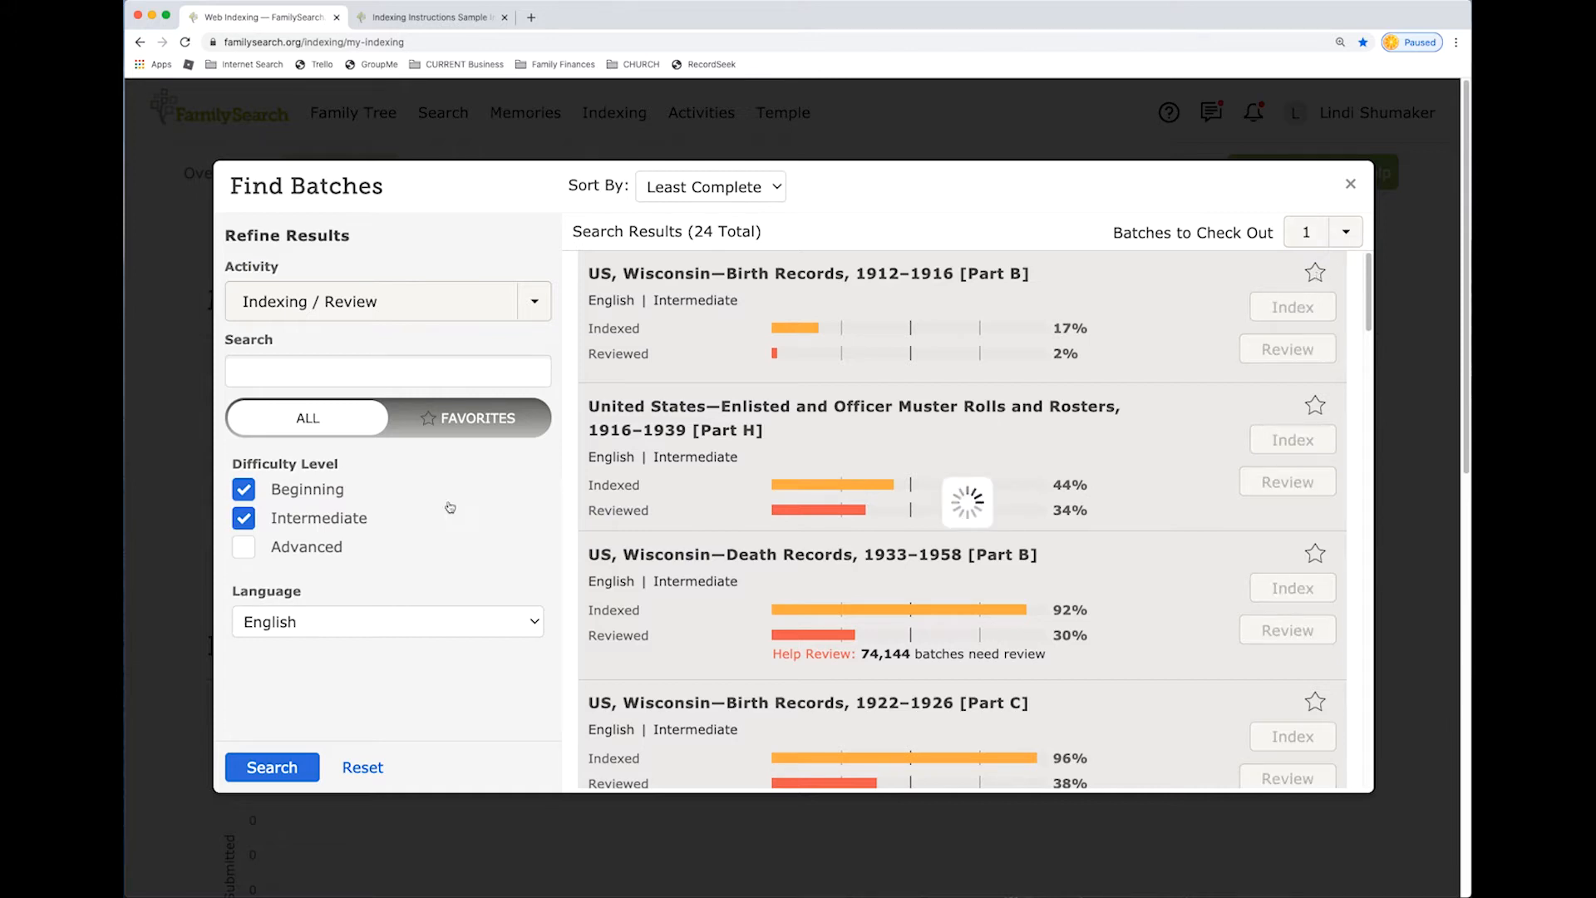
click(470, 418)
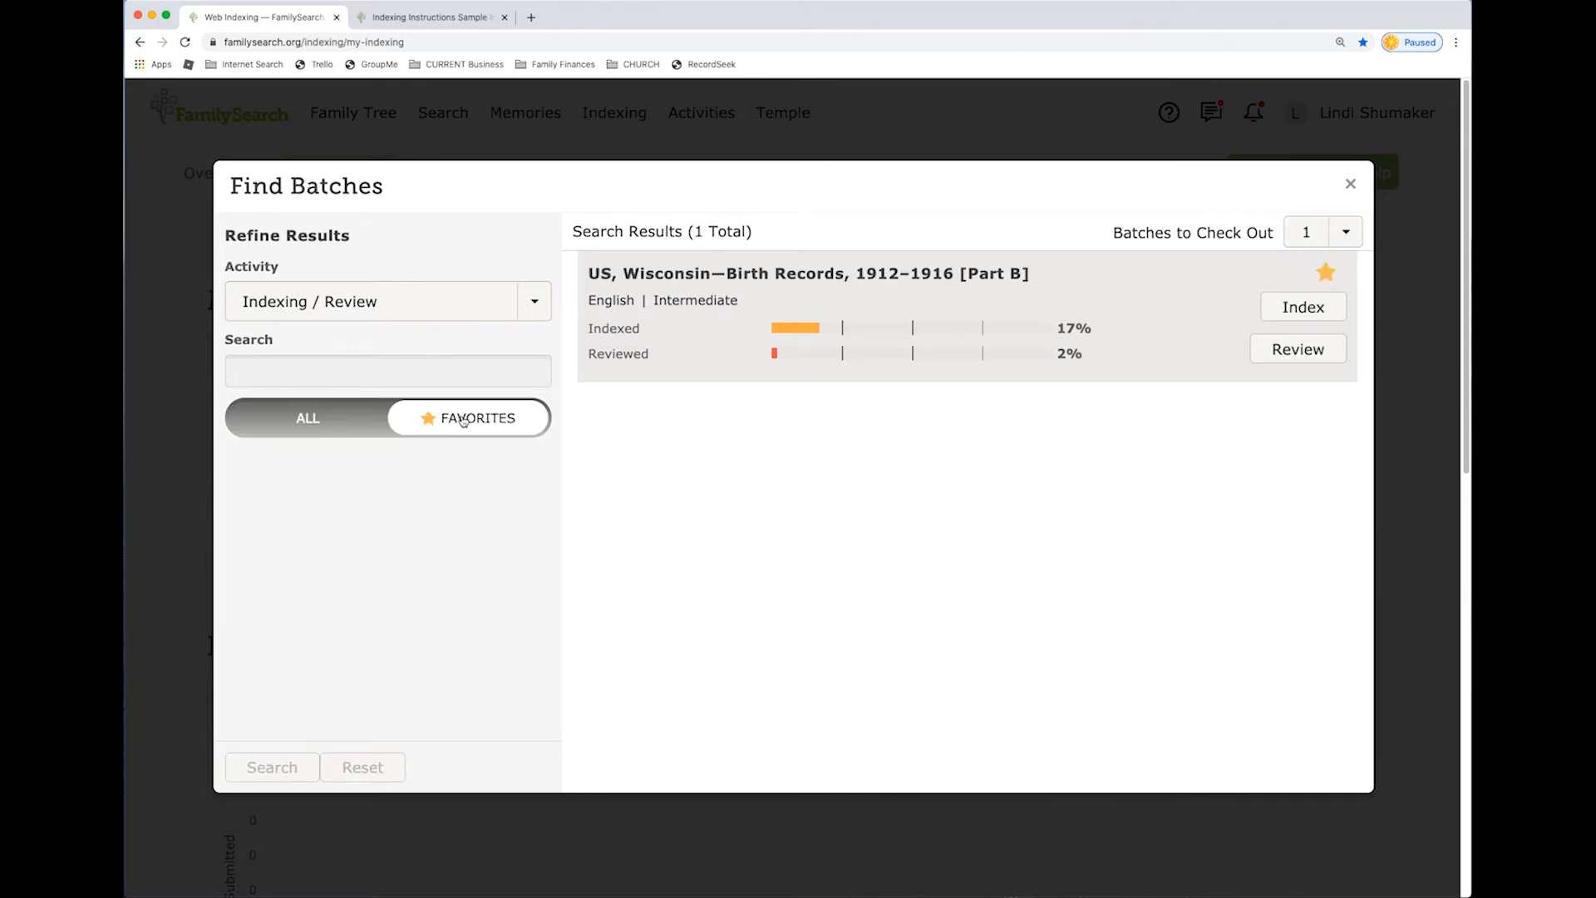
click(316, 431)
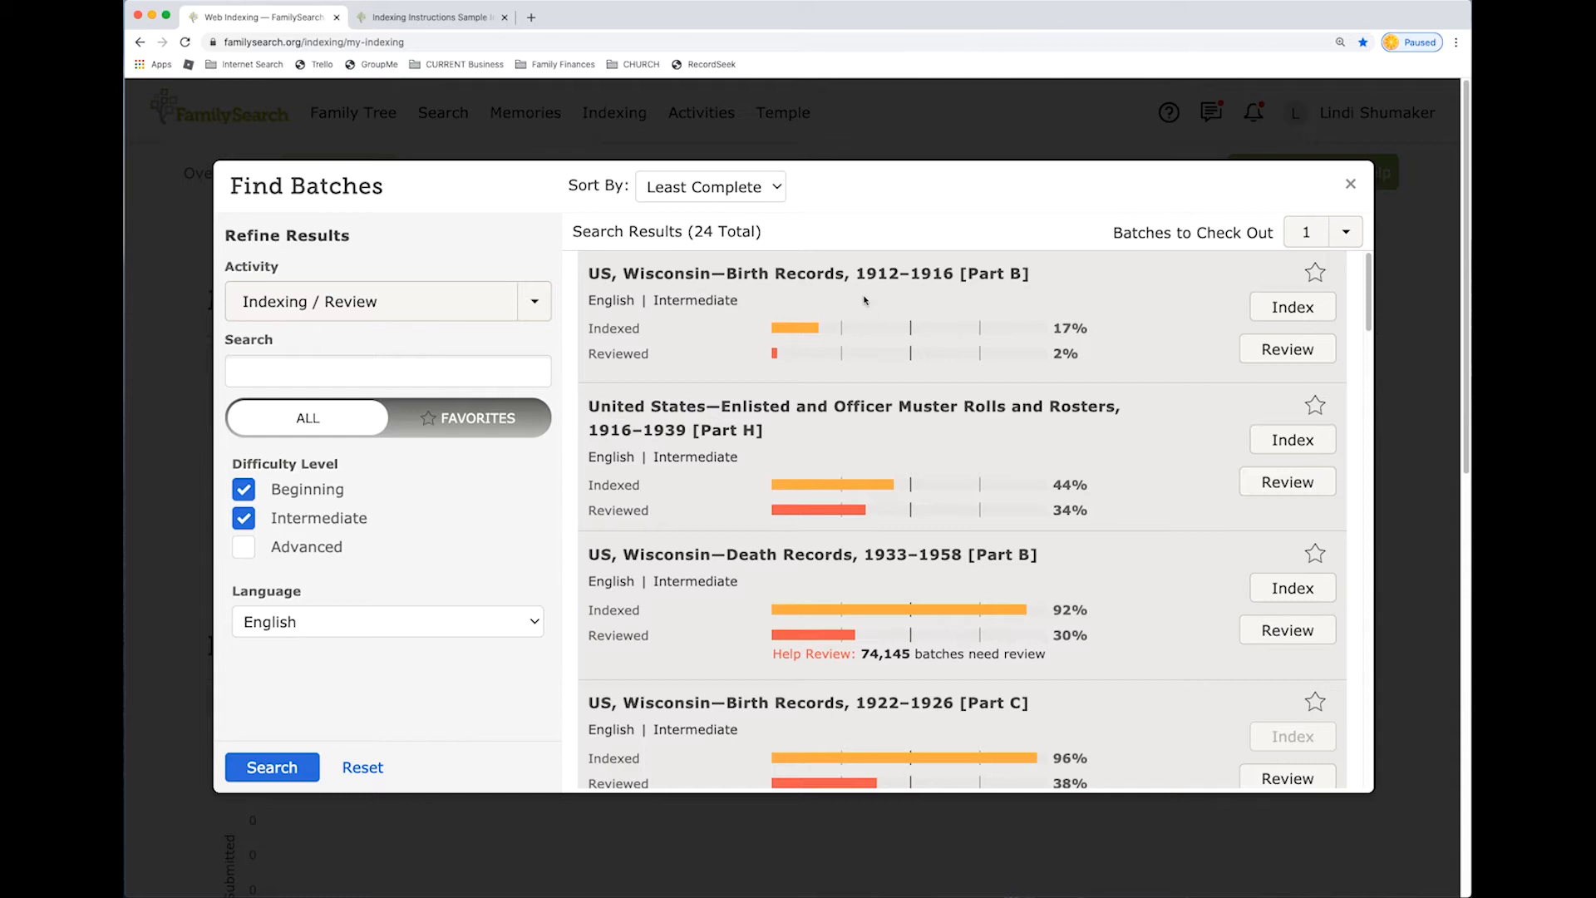
Leave the batch search and open the checked-out Enlisted and Officer Muster Rolls and Rosters, 1916–1939 batch at entry 1.
click(1345, 233)
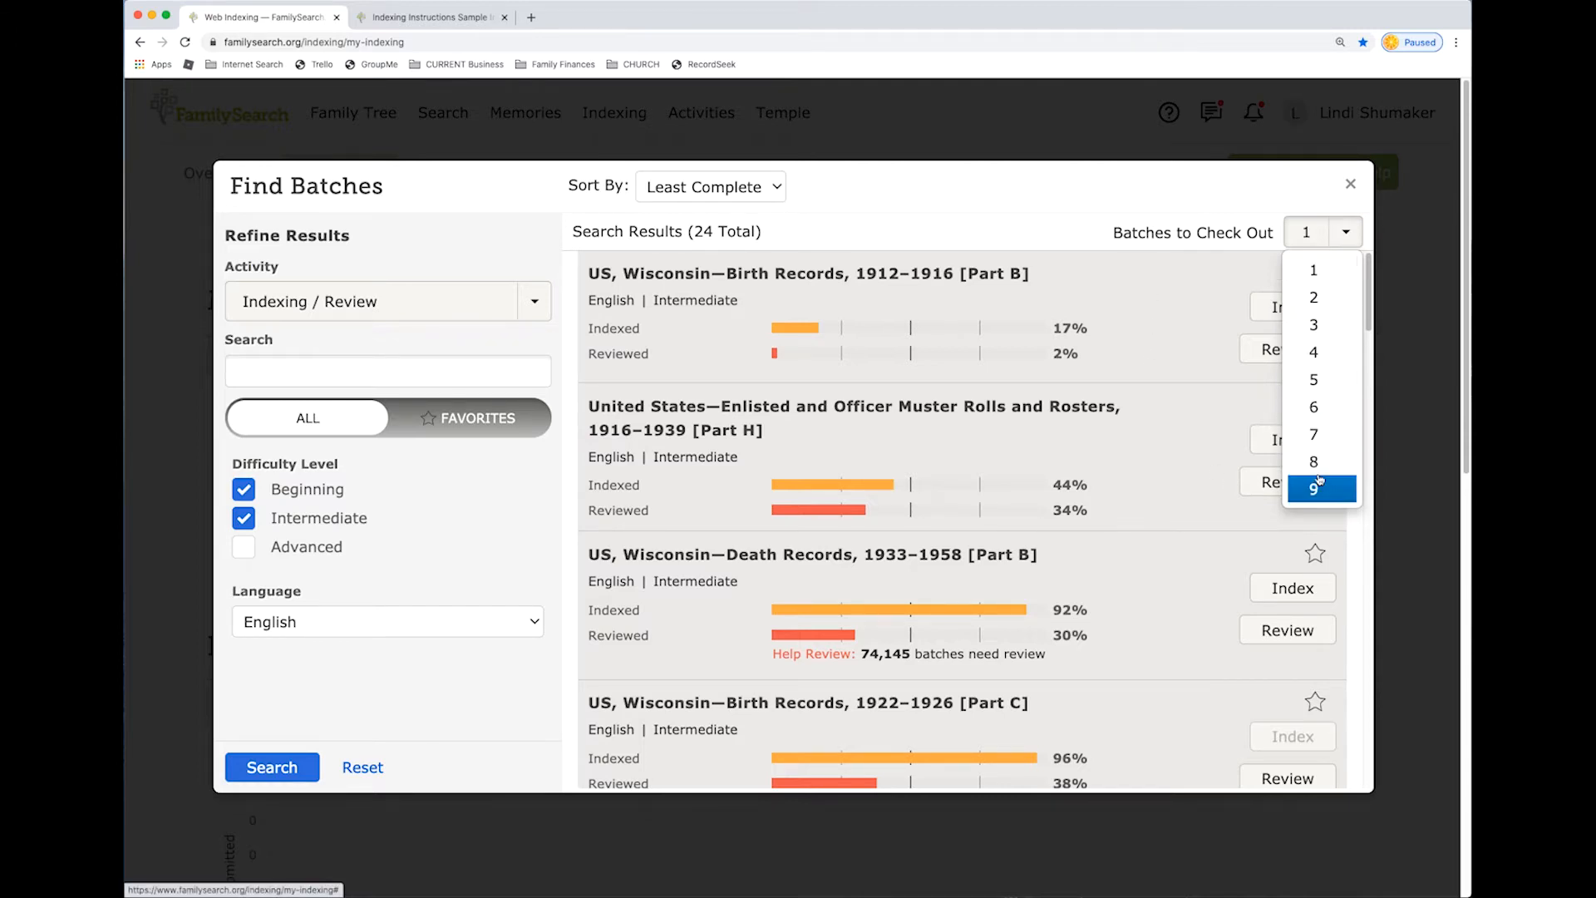
click(1351, 184)
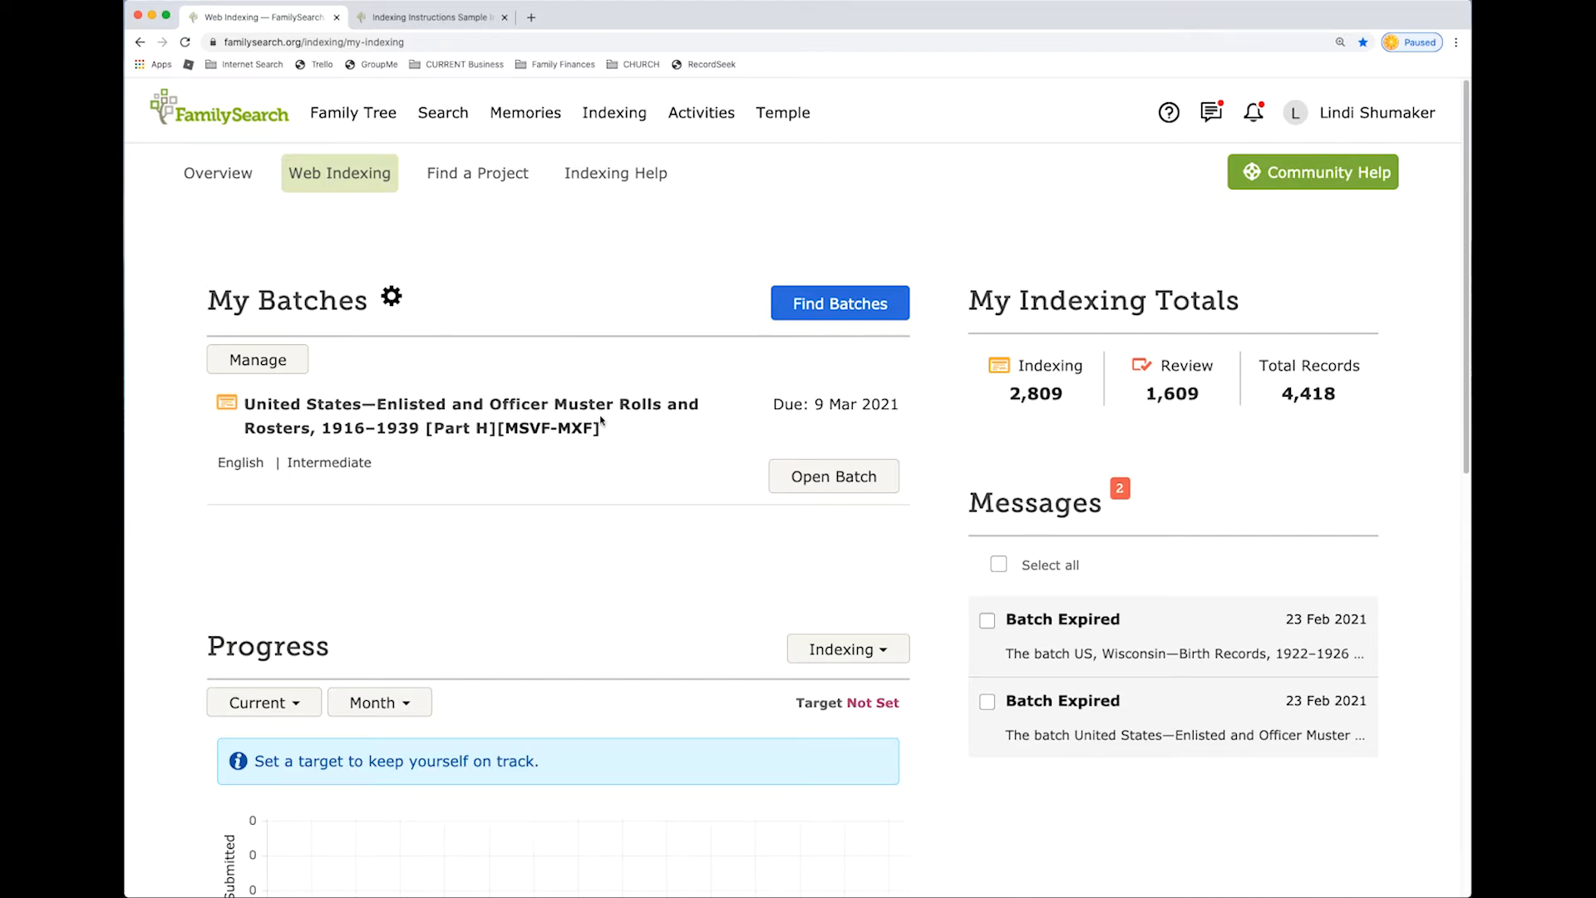
click(799, 475)
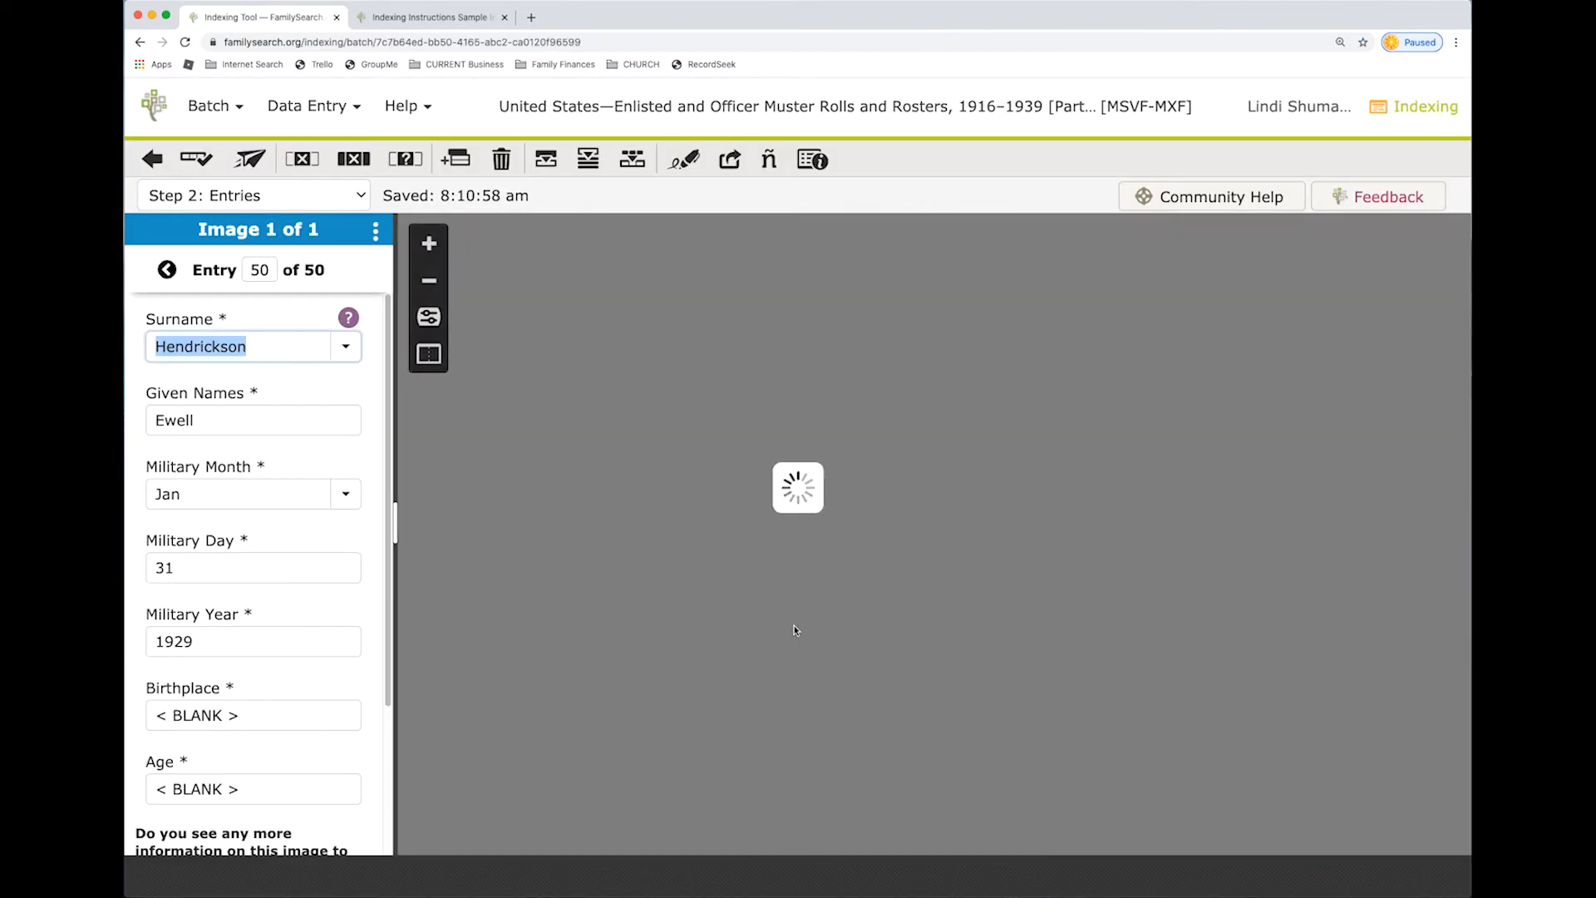
double_click(267, 269)
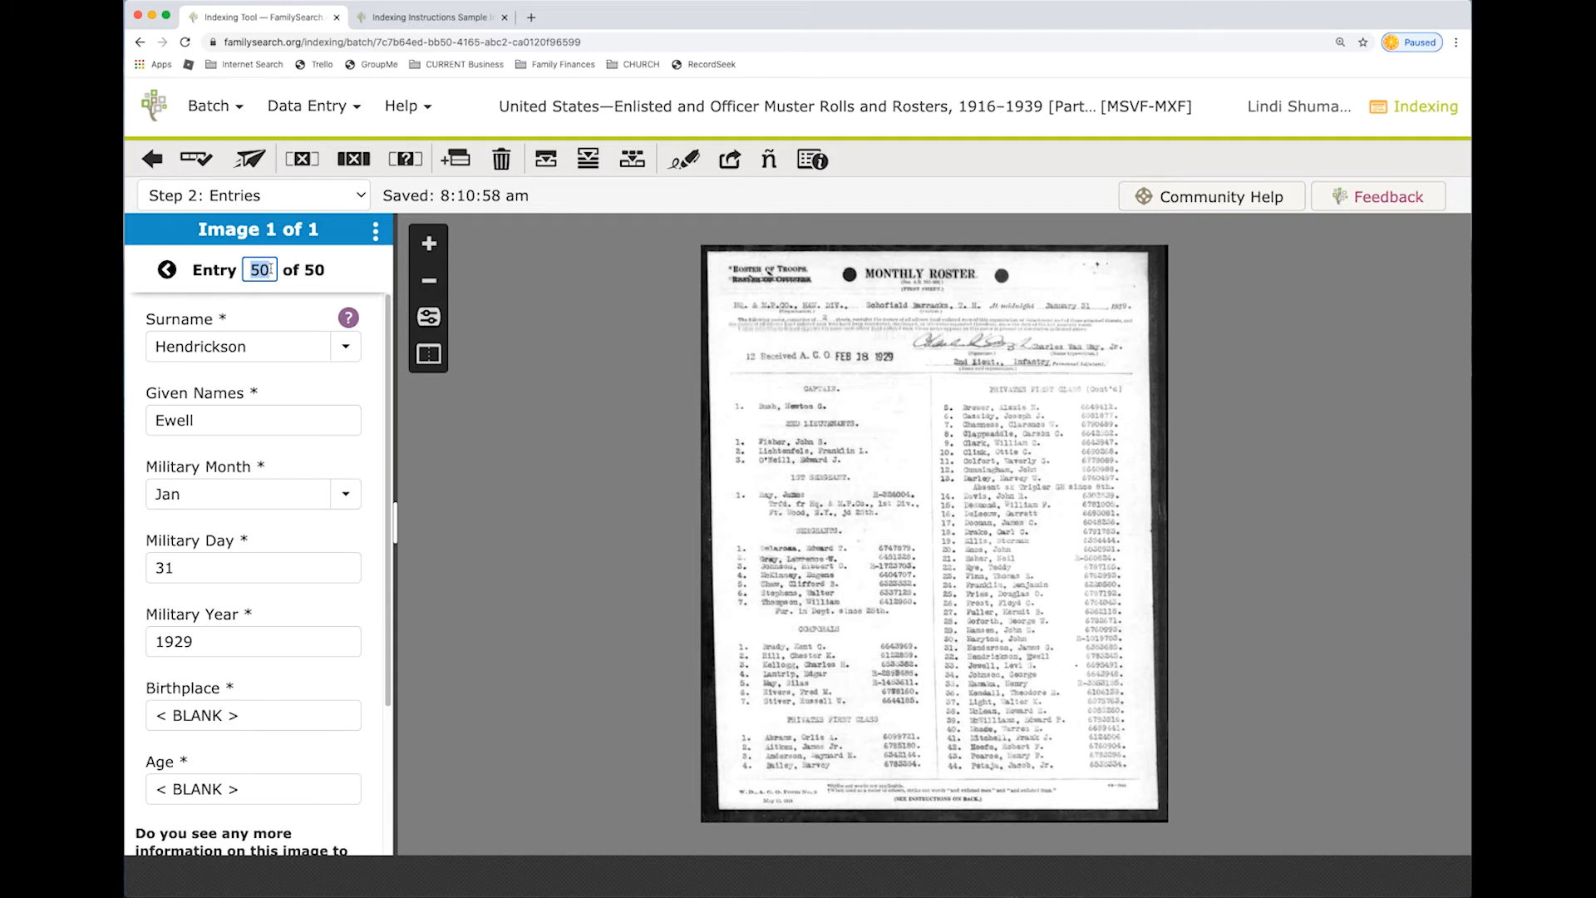
text(1)
key(Return)
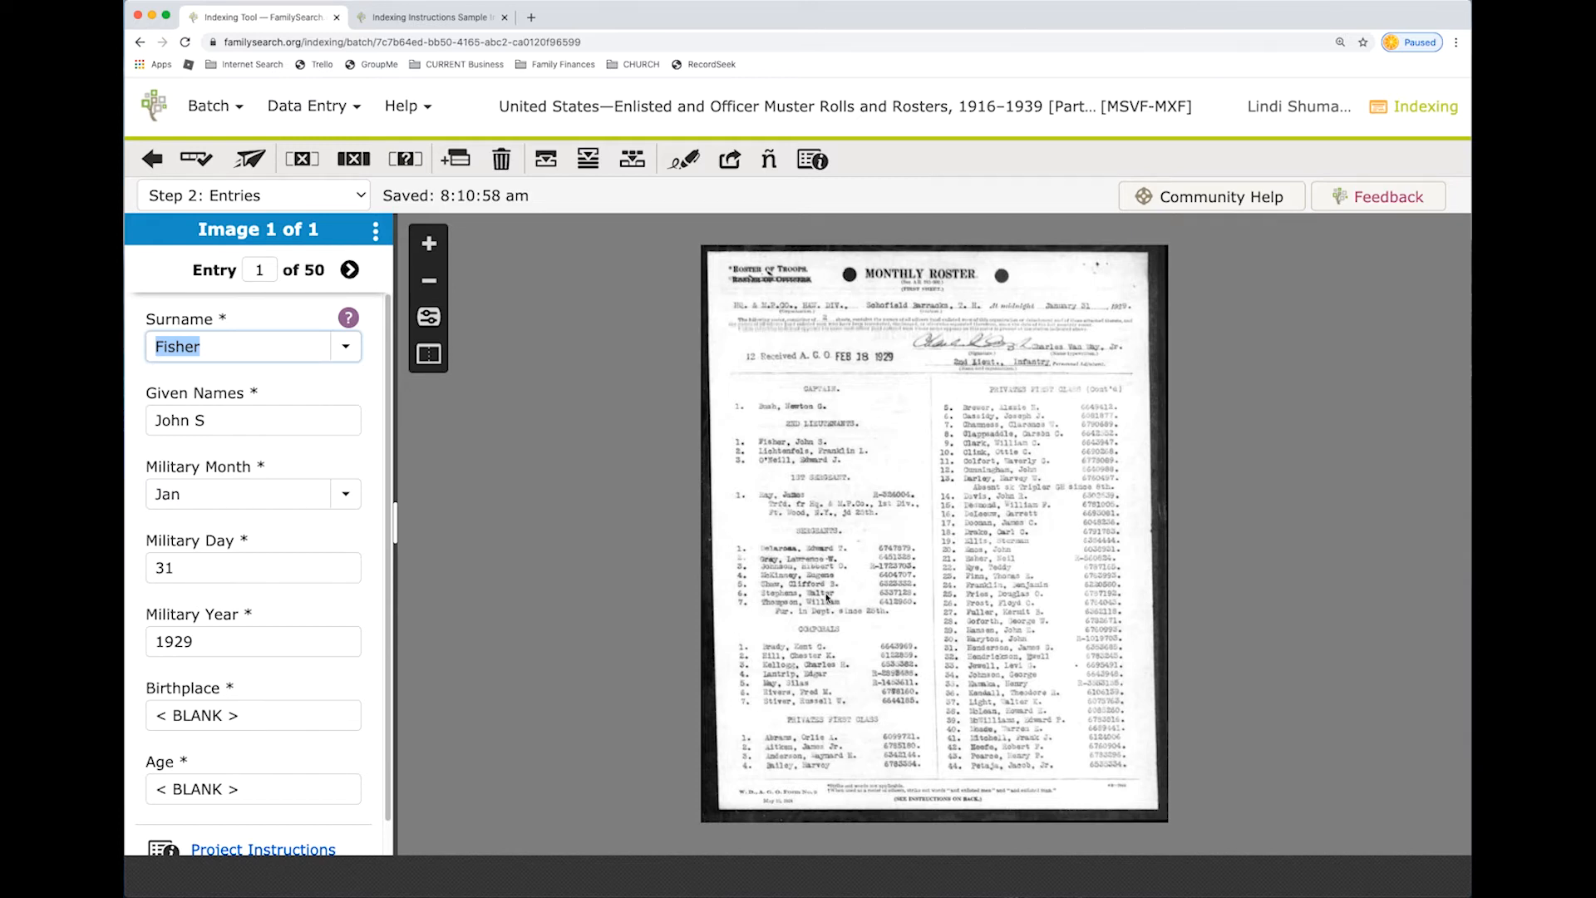
Compare the first indexed entry with the names on the roster image and add one entry before the first entry.
scroll(827, 597, up, 5)
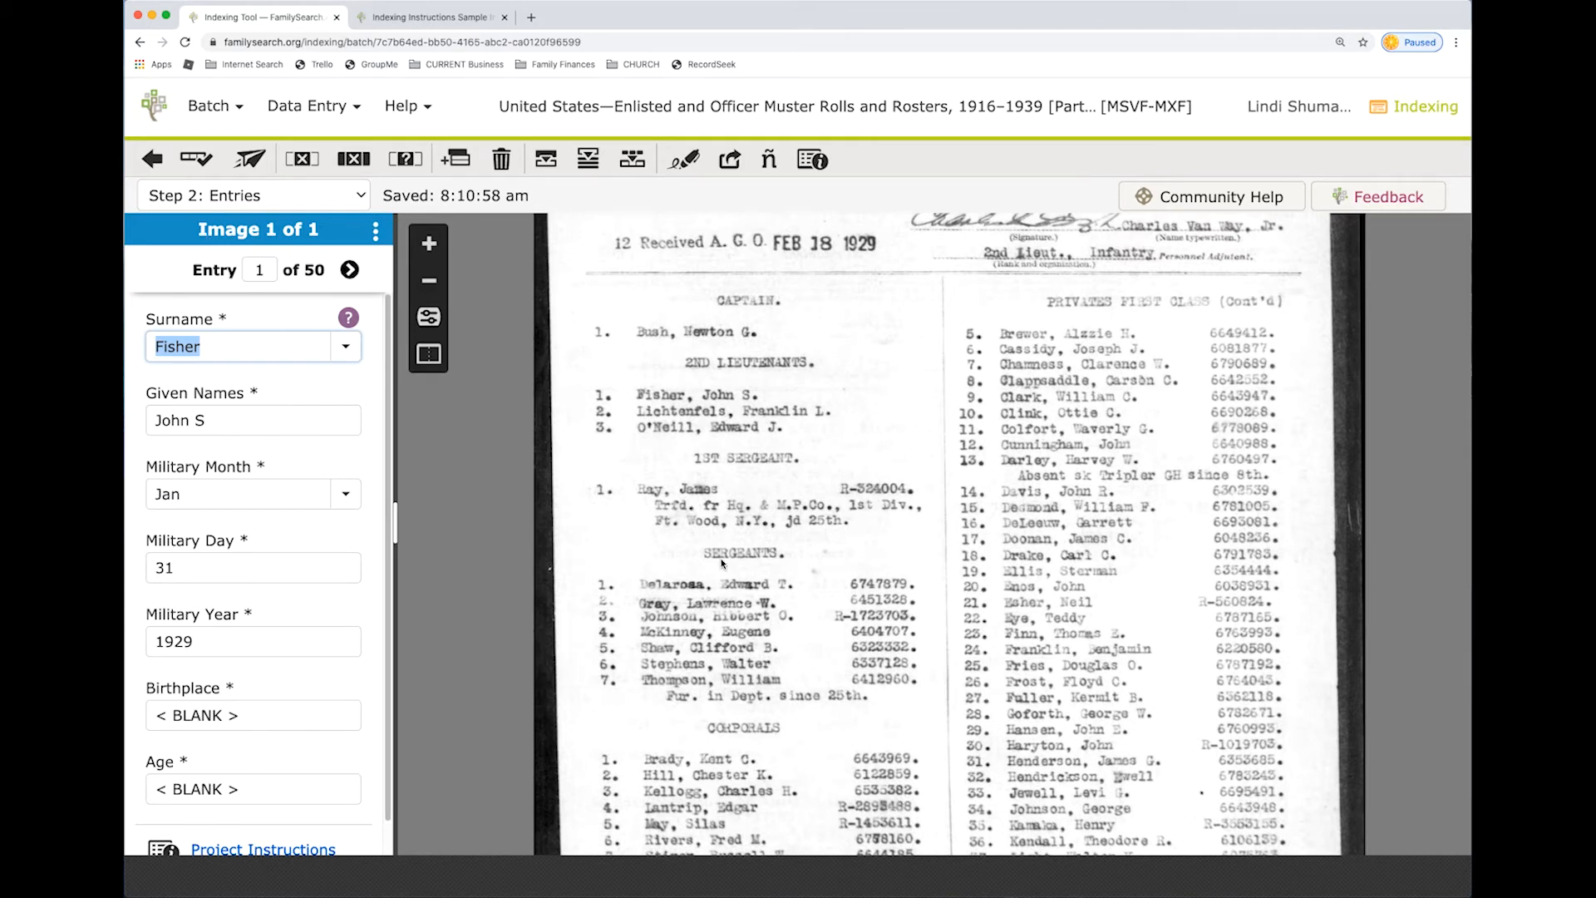
scroll(721, 563, down, 3)
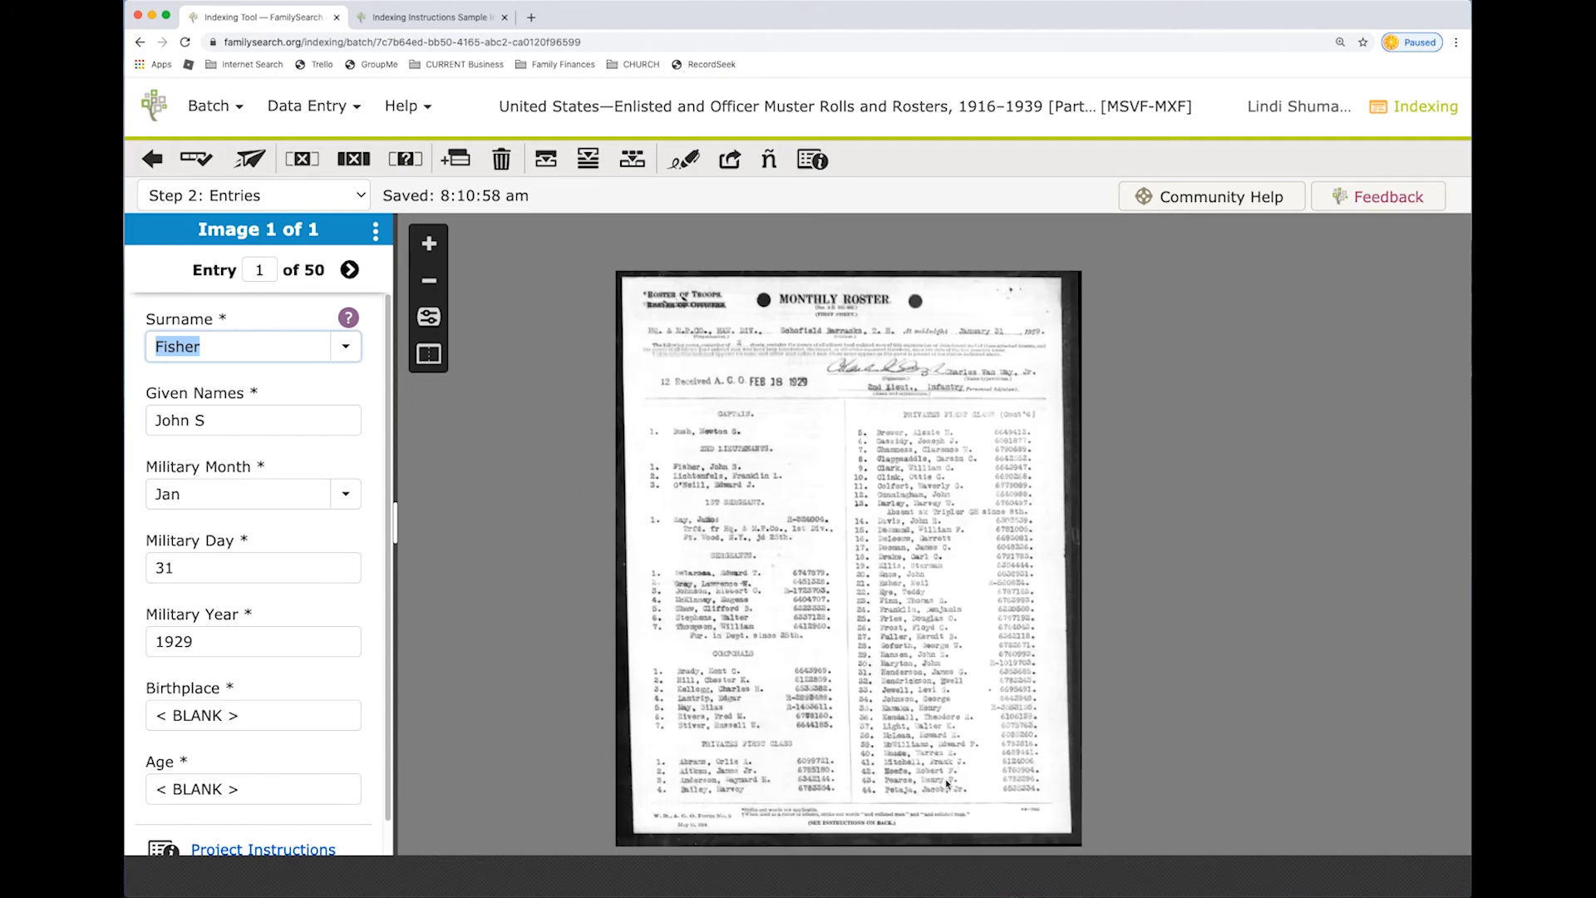
scroll(878, 643, up, 5)
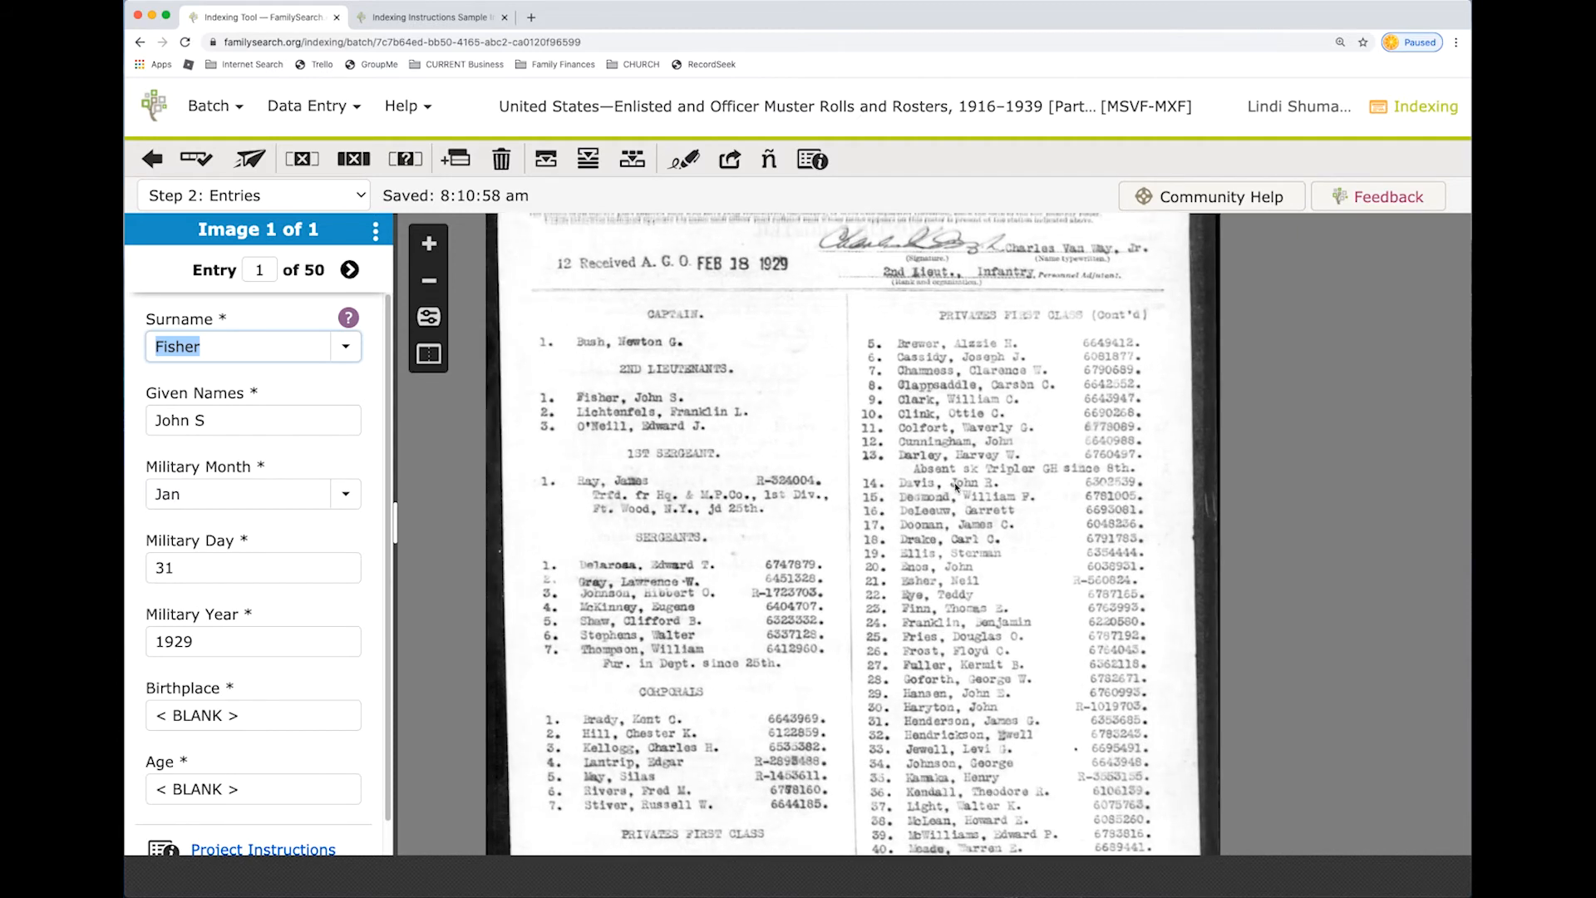
scroll(956, 489, up, 2)
drag(1033, 516, 1097, 507)
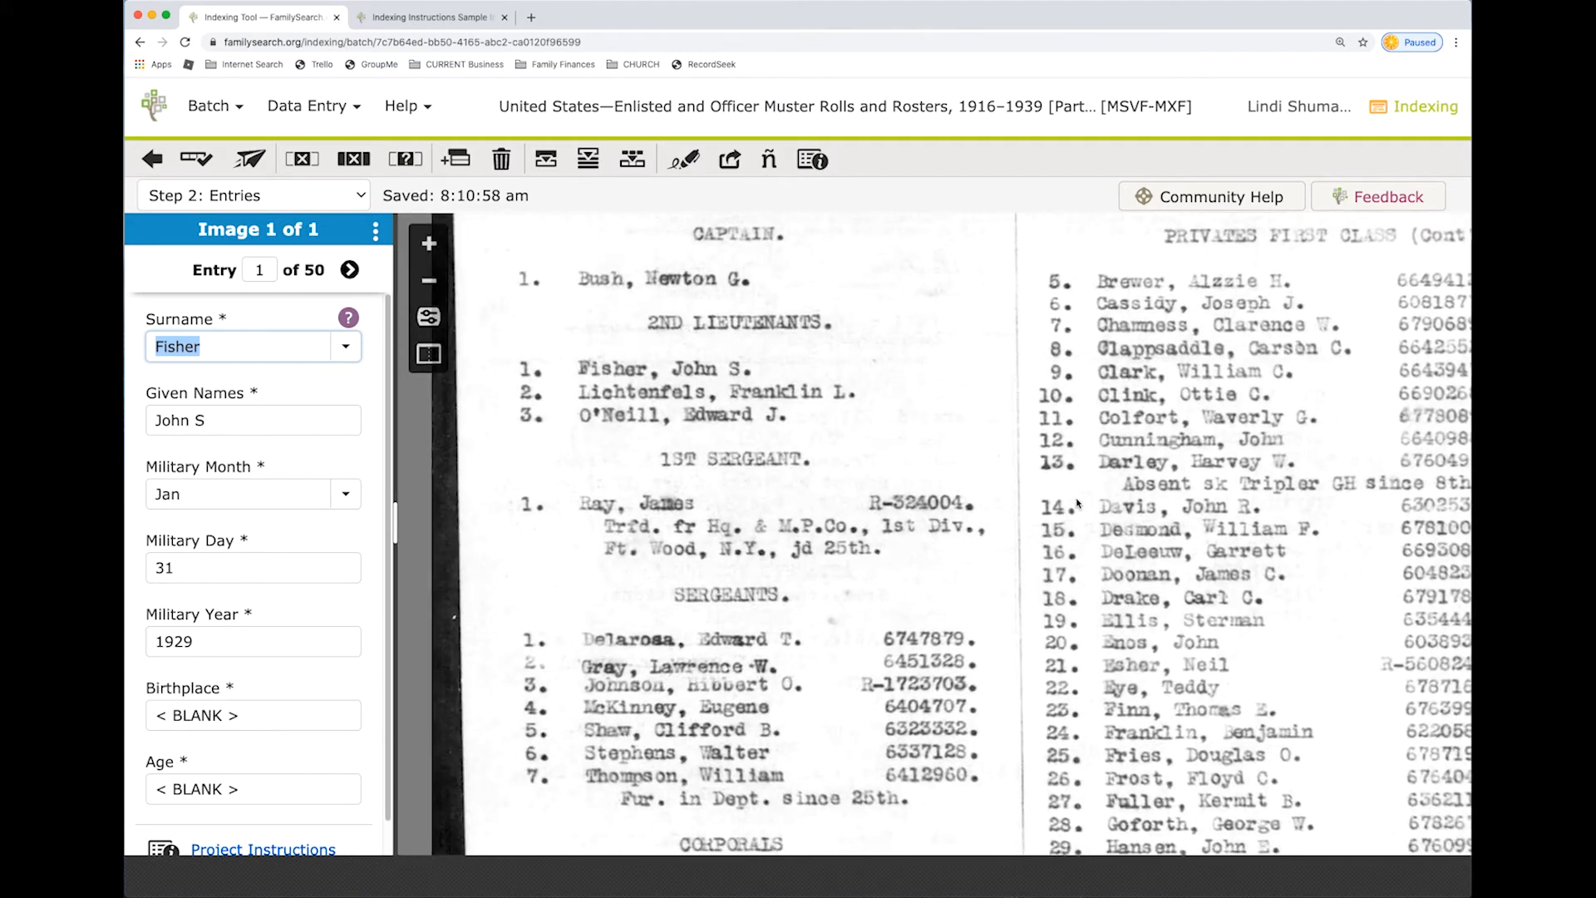
drag(809, 432, 888, 399)
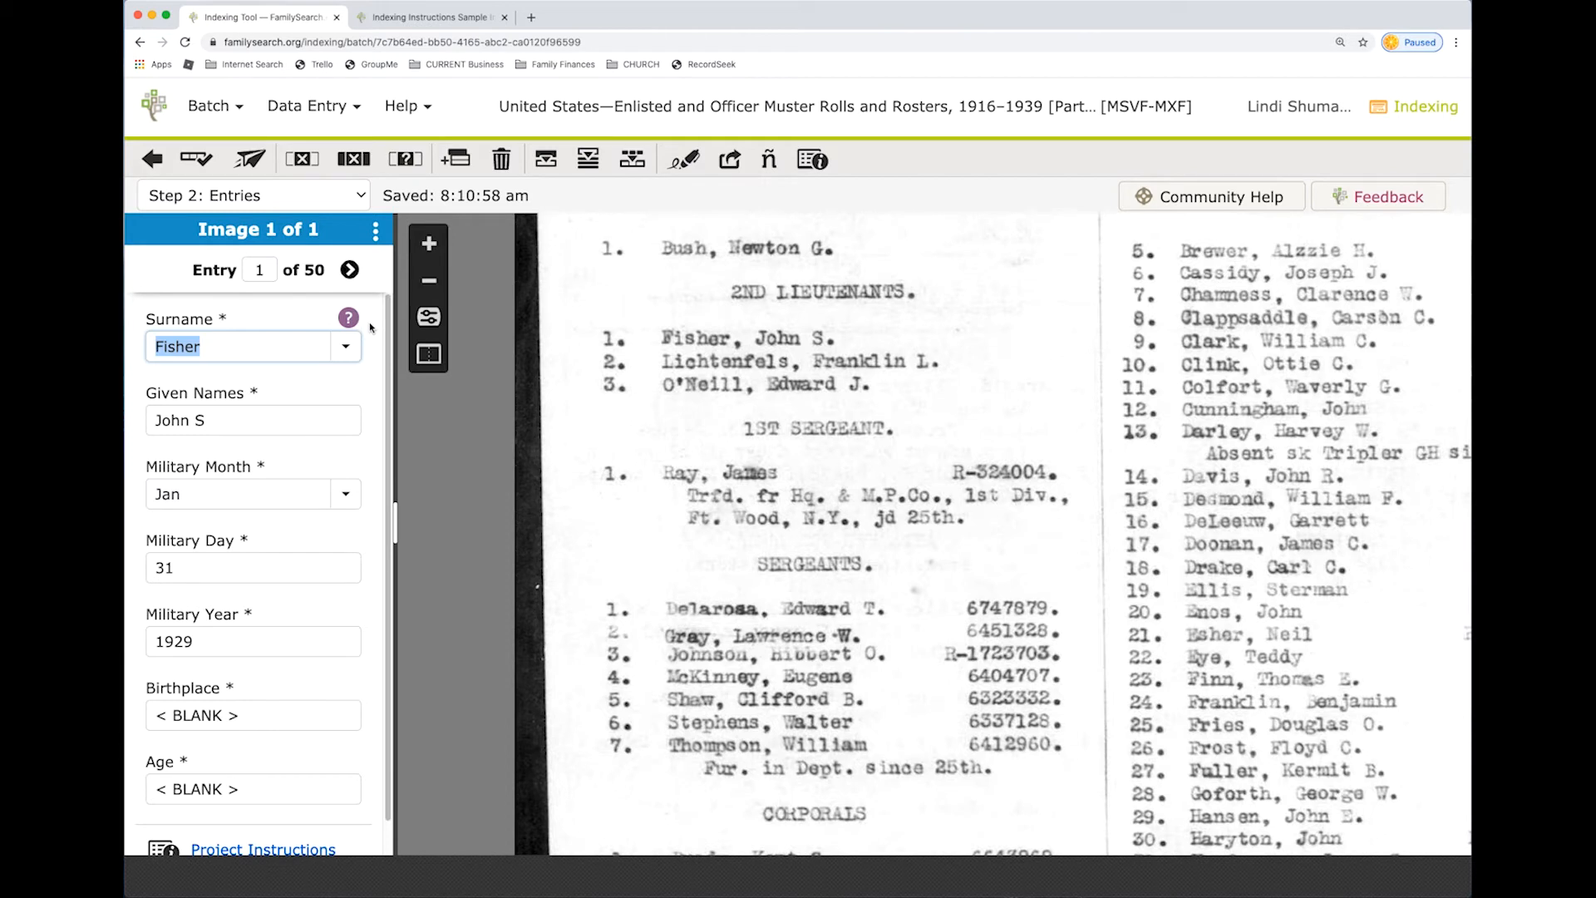
click(458, 164)
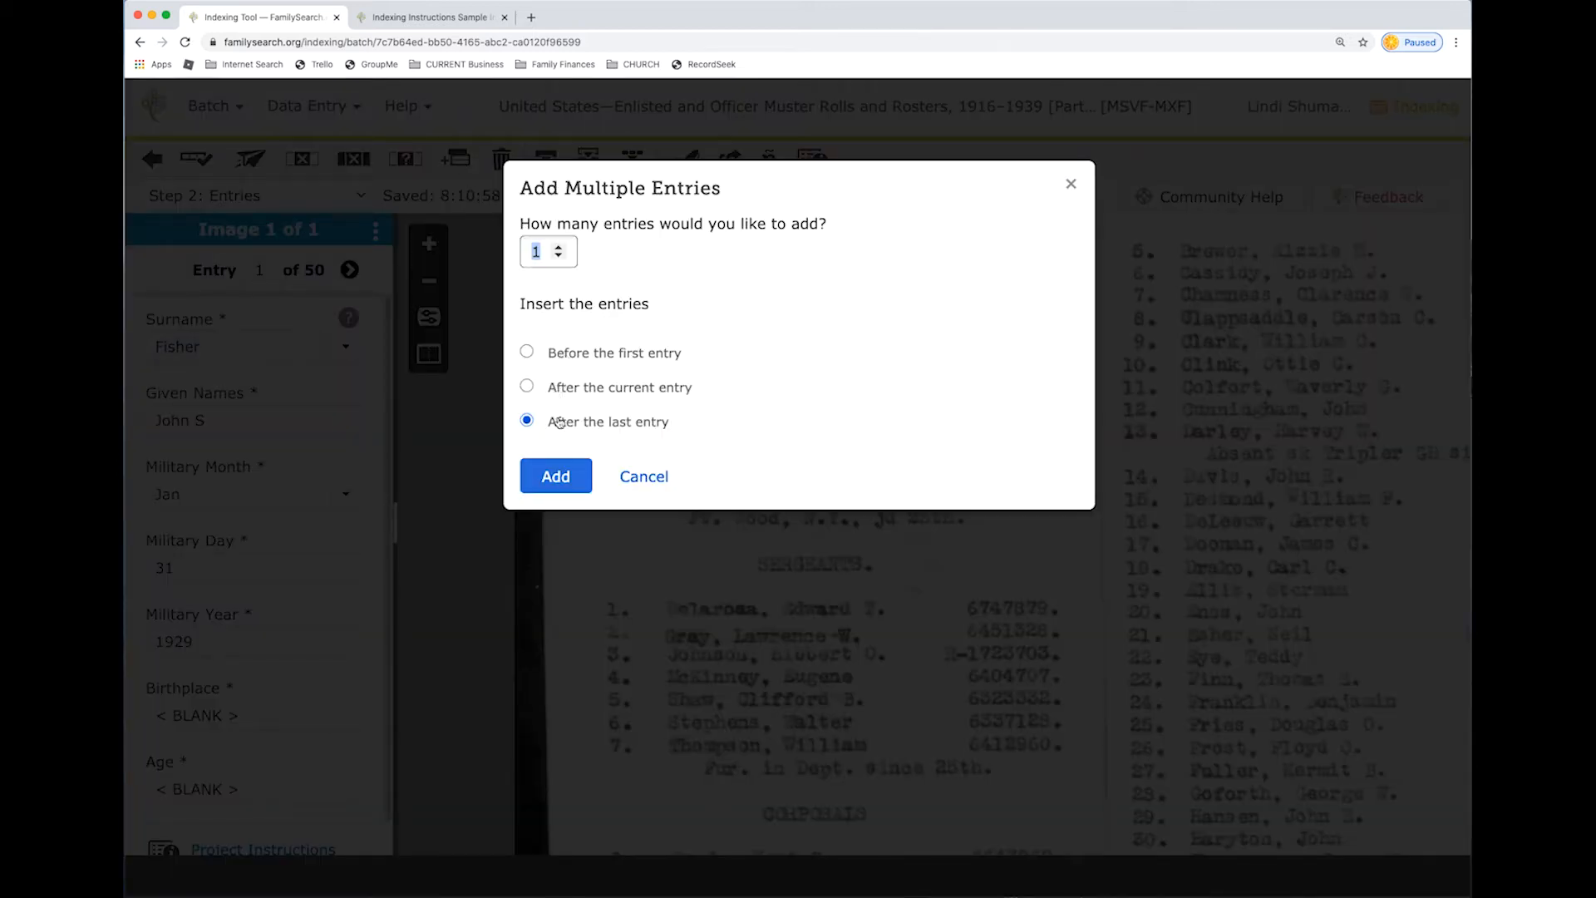
click(529, 352)
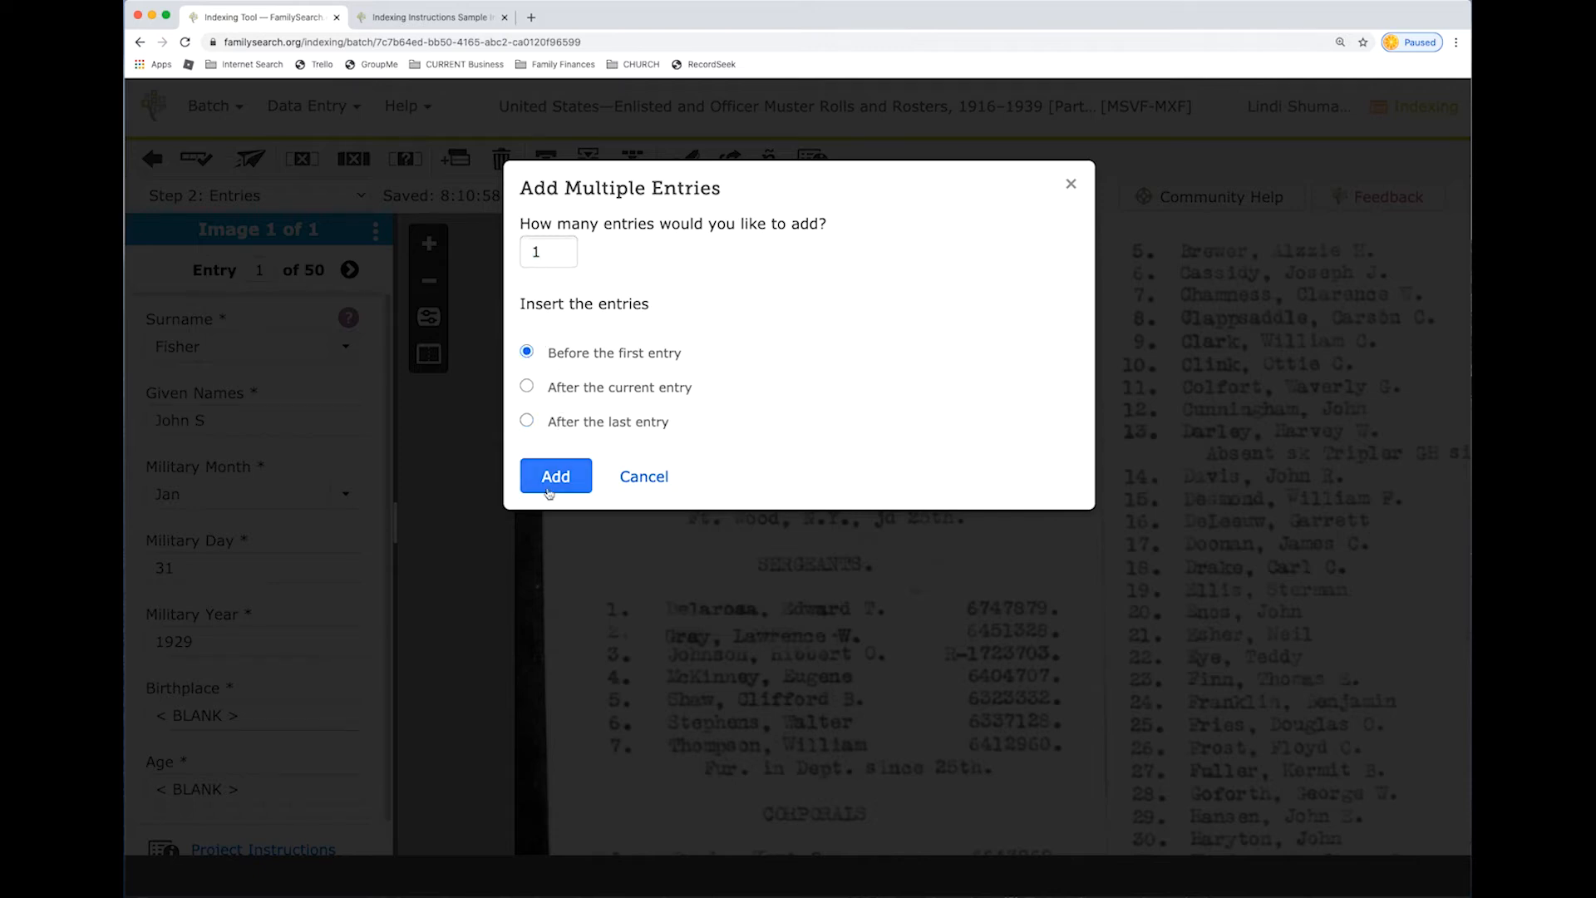
click(556, 476)
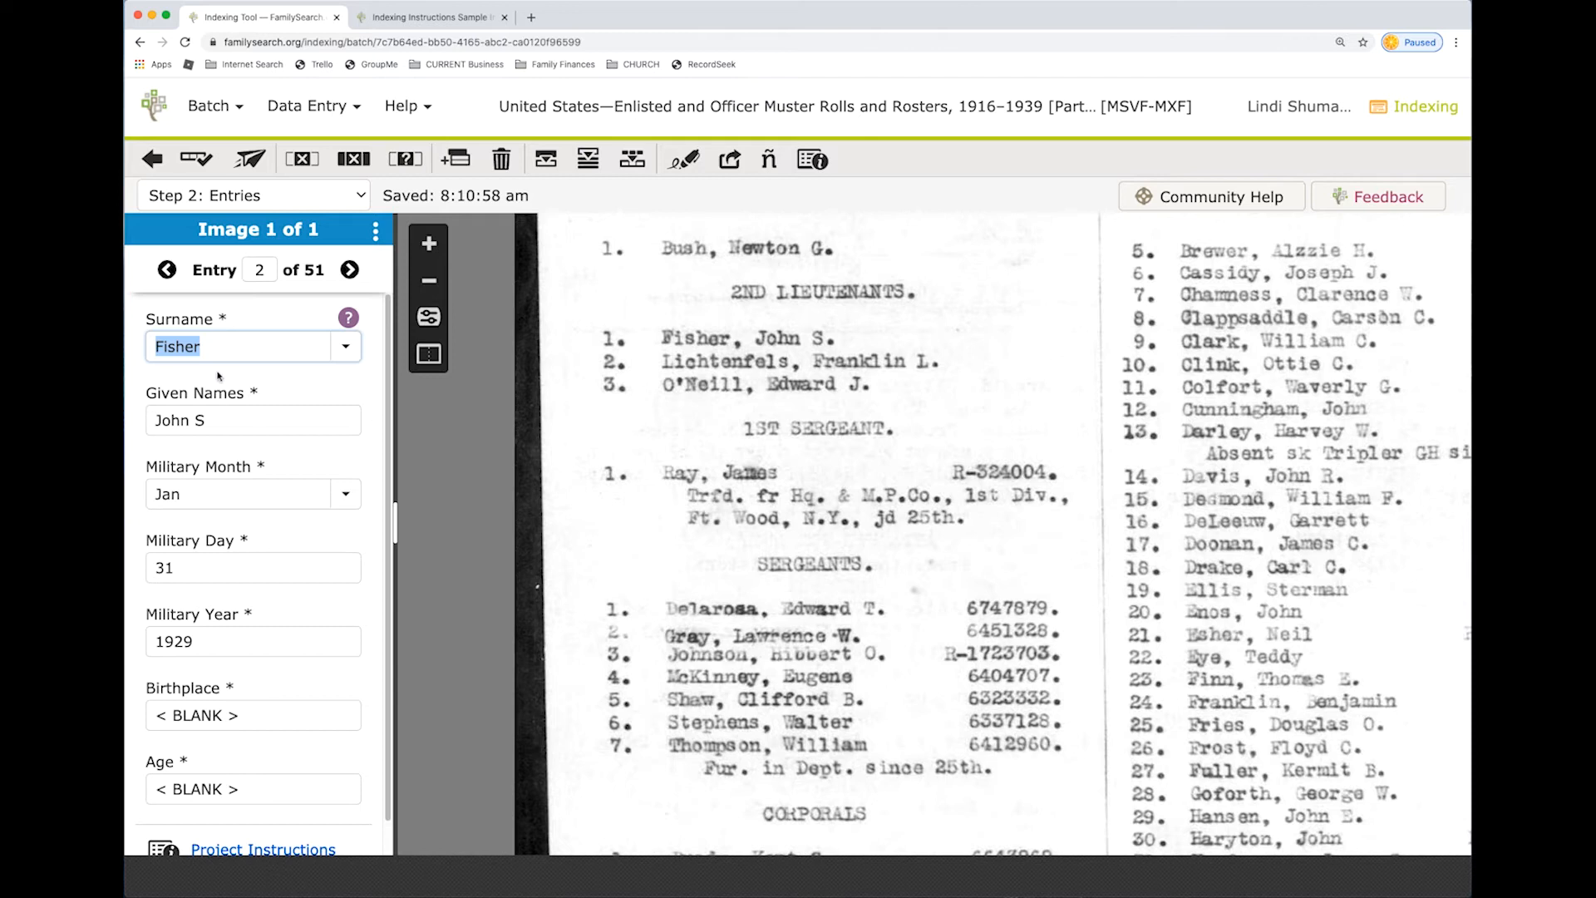
Fill in the surname and given names of the roster's captain in the new first entry.
click(169, 270)
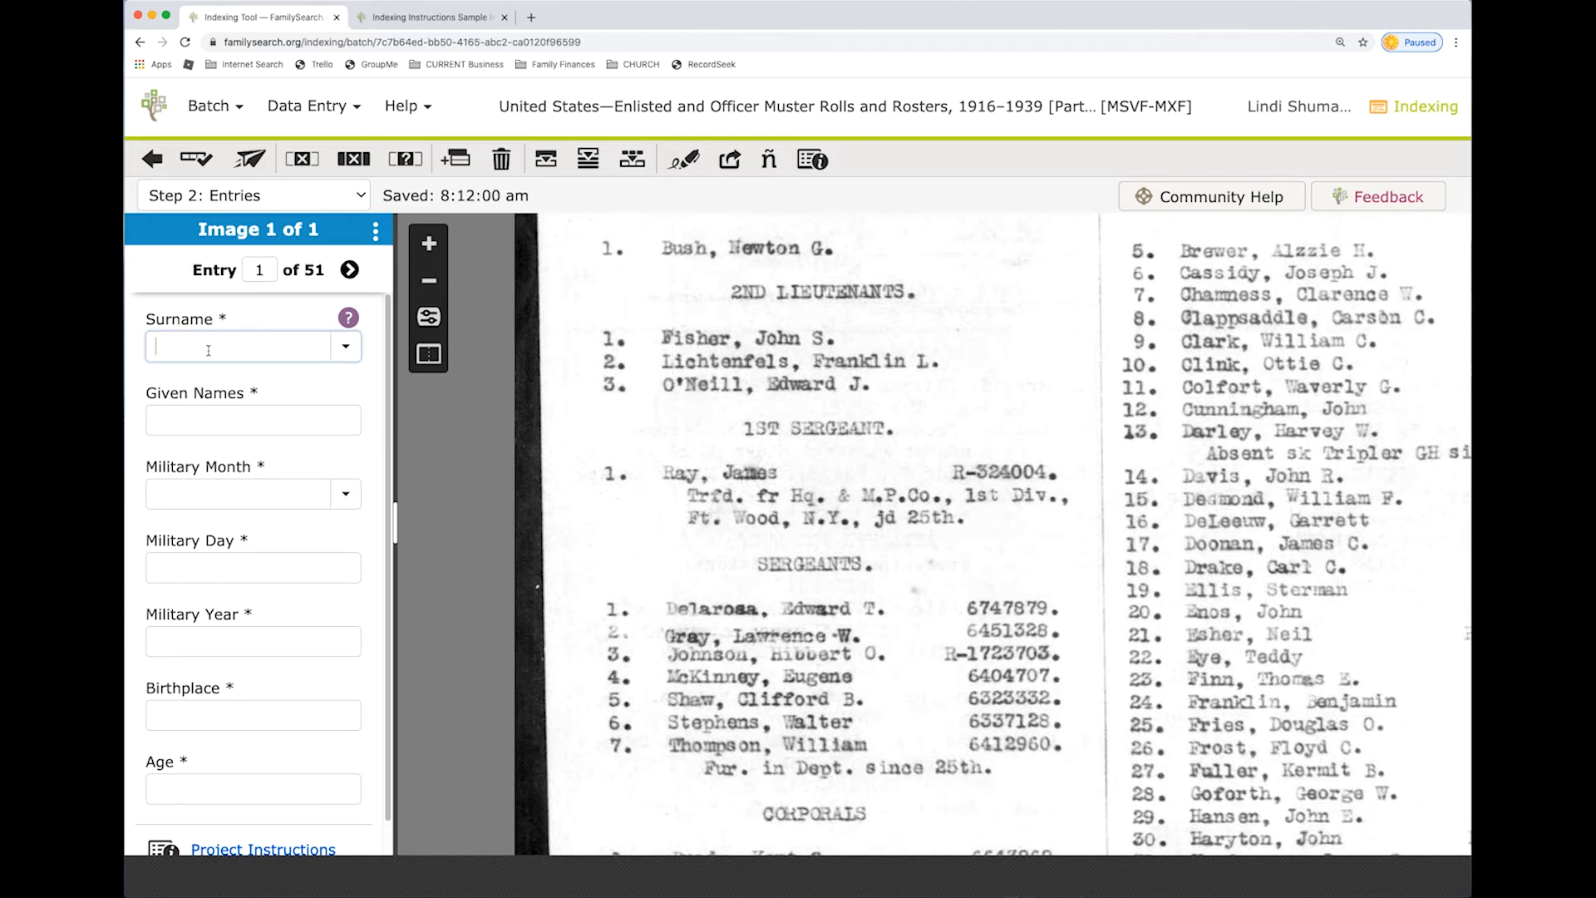
text(Bush)
key(Tab)
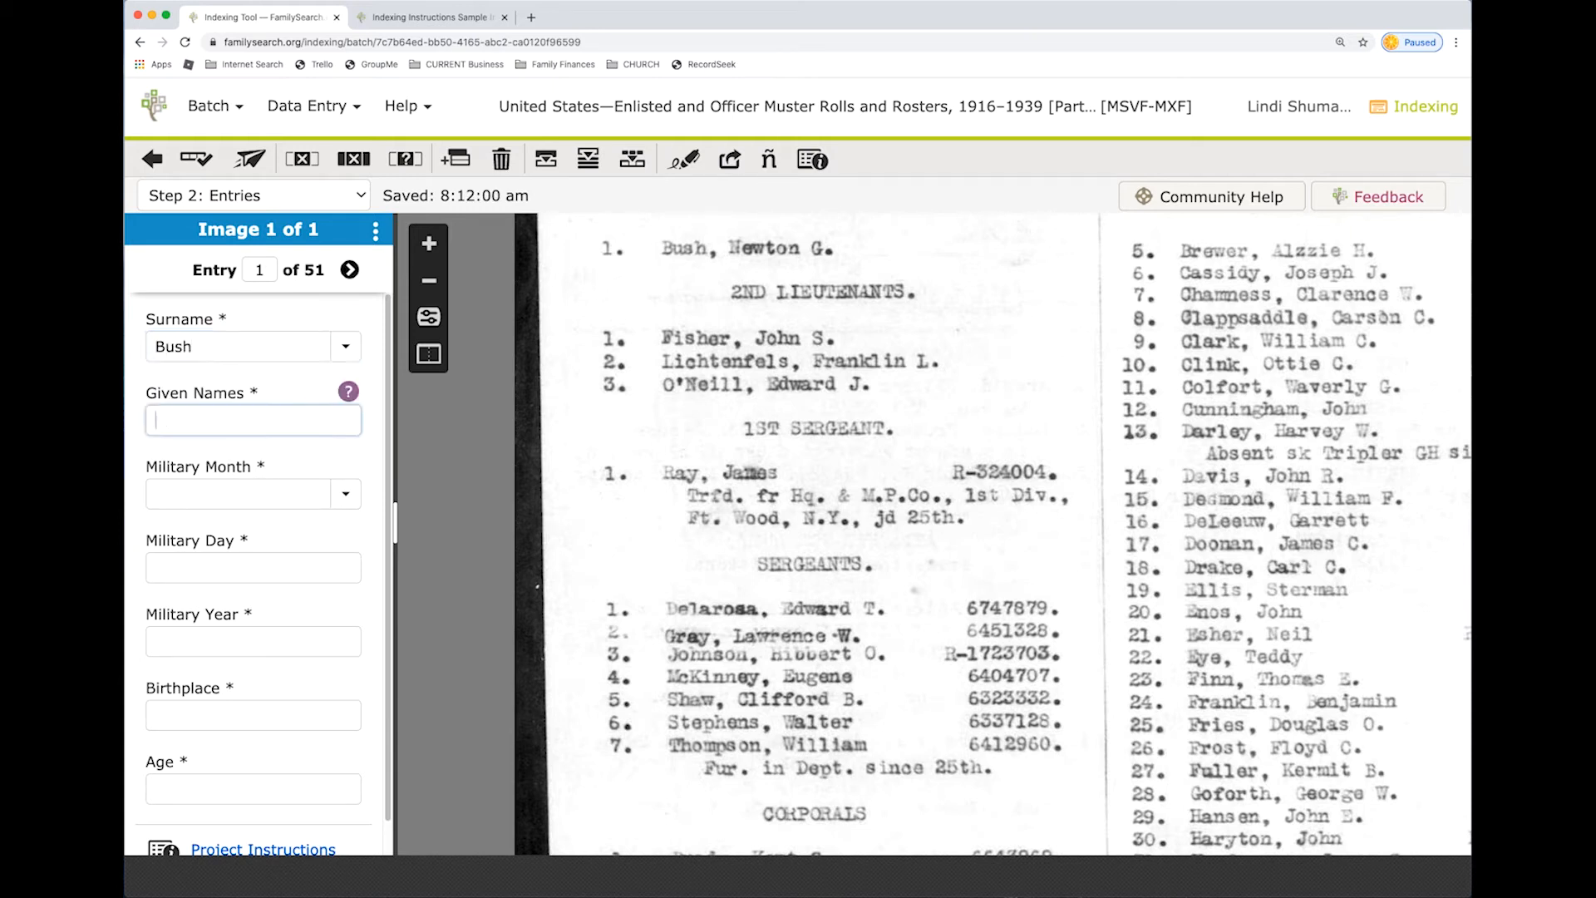
text(Newton G)
key(Tab)
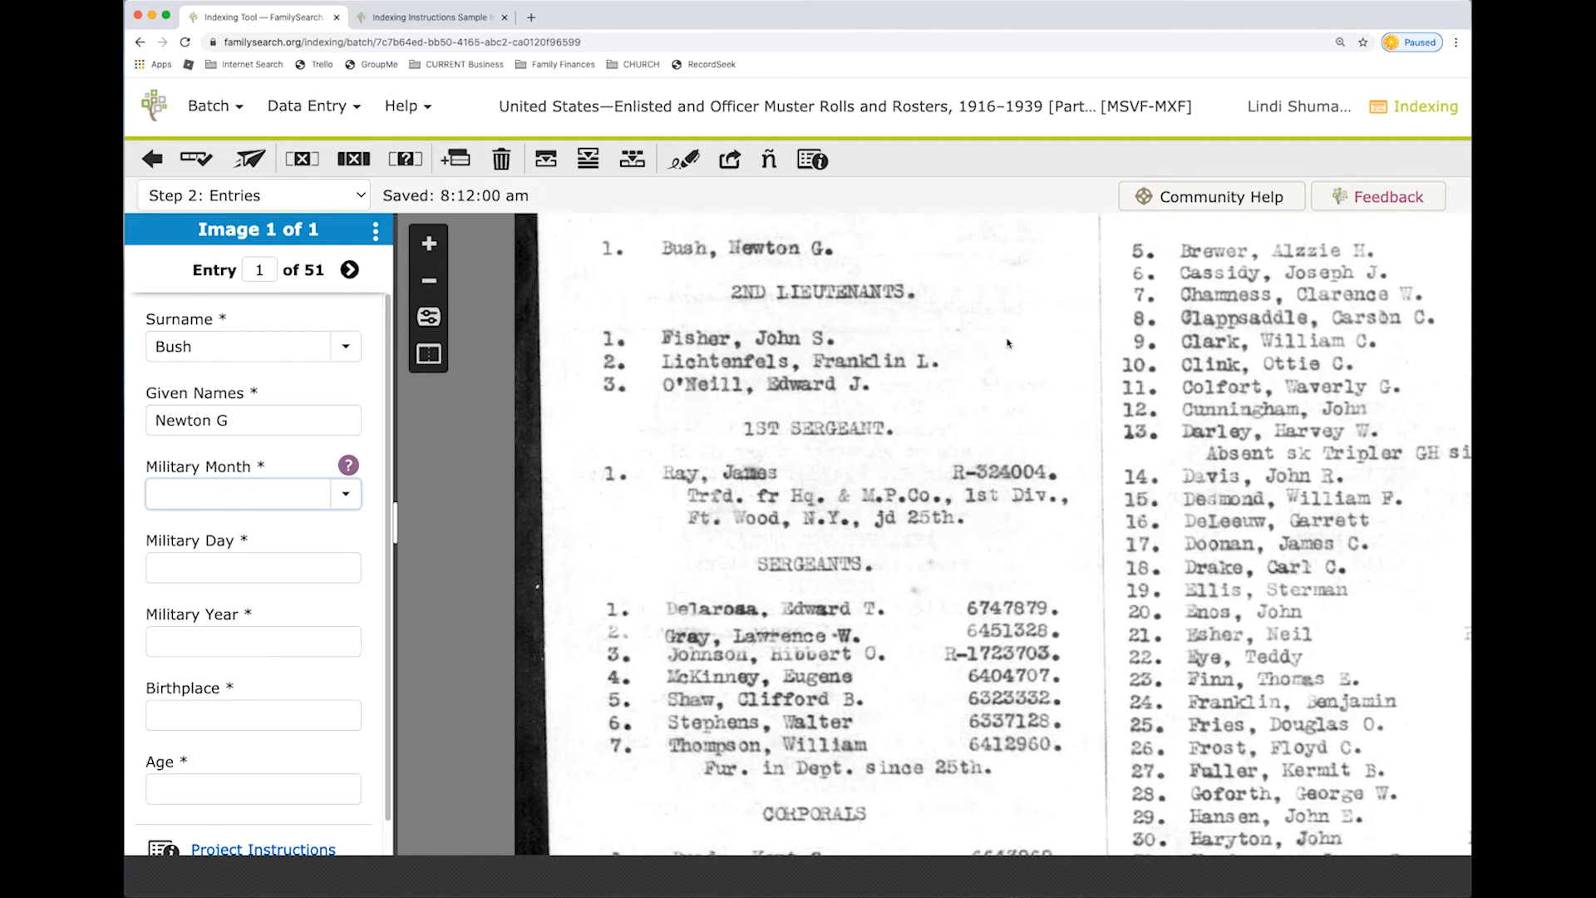
Read the What to Index section of the project instructions to find the example matching this monthly roster.
scroll(1120, 393, up, 1)
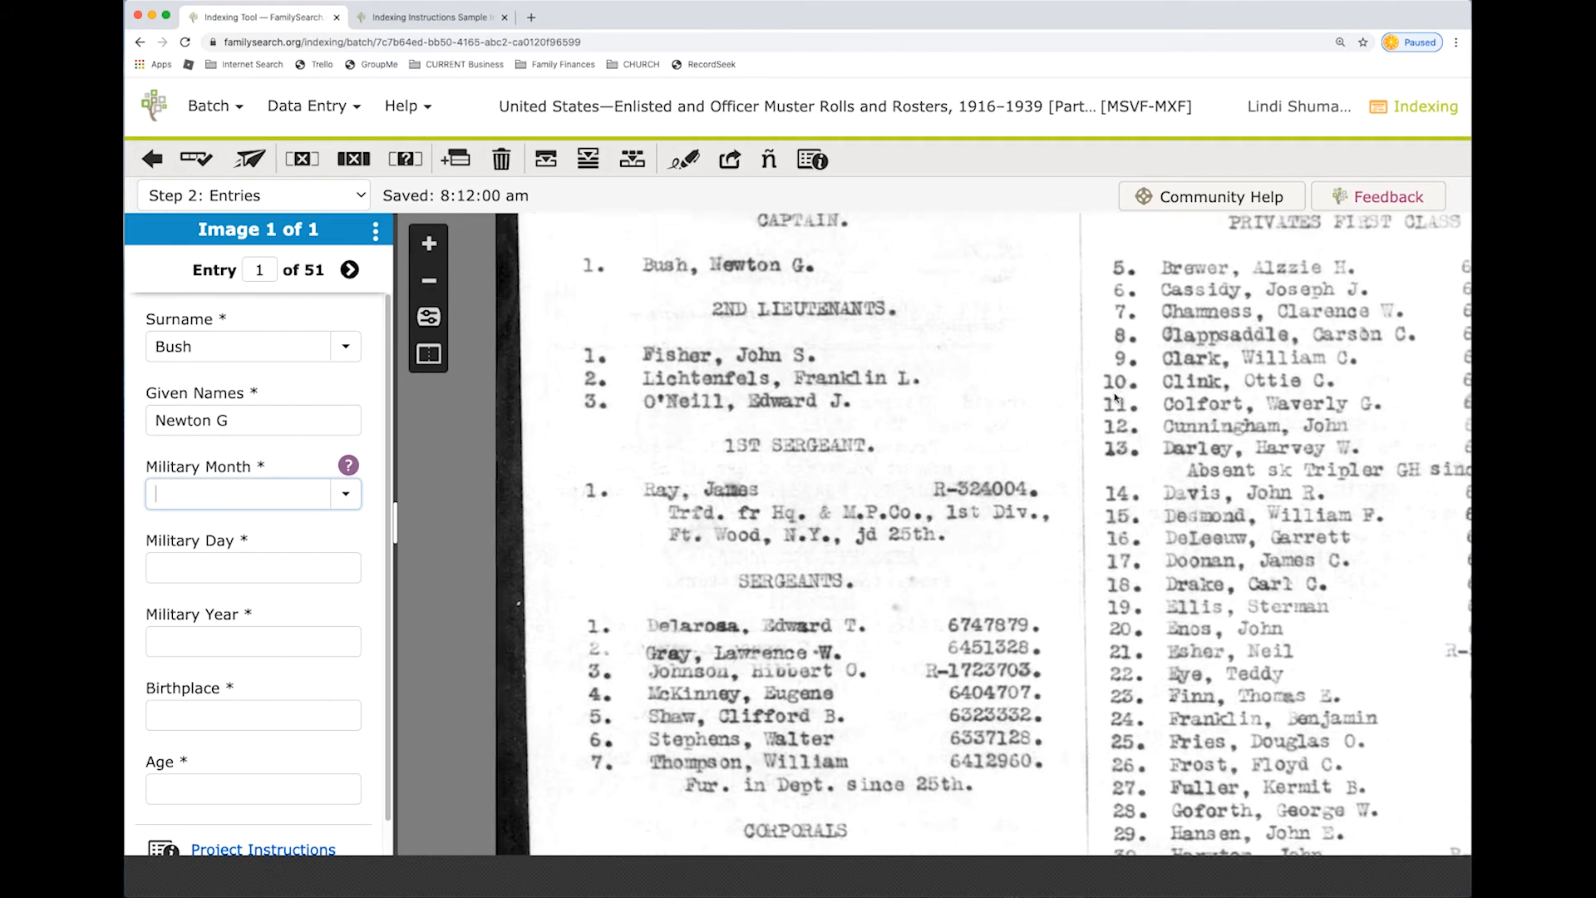
scroll(1121, 394, up, 3)
scroll(1099, 415, up, 2)
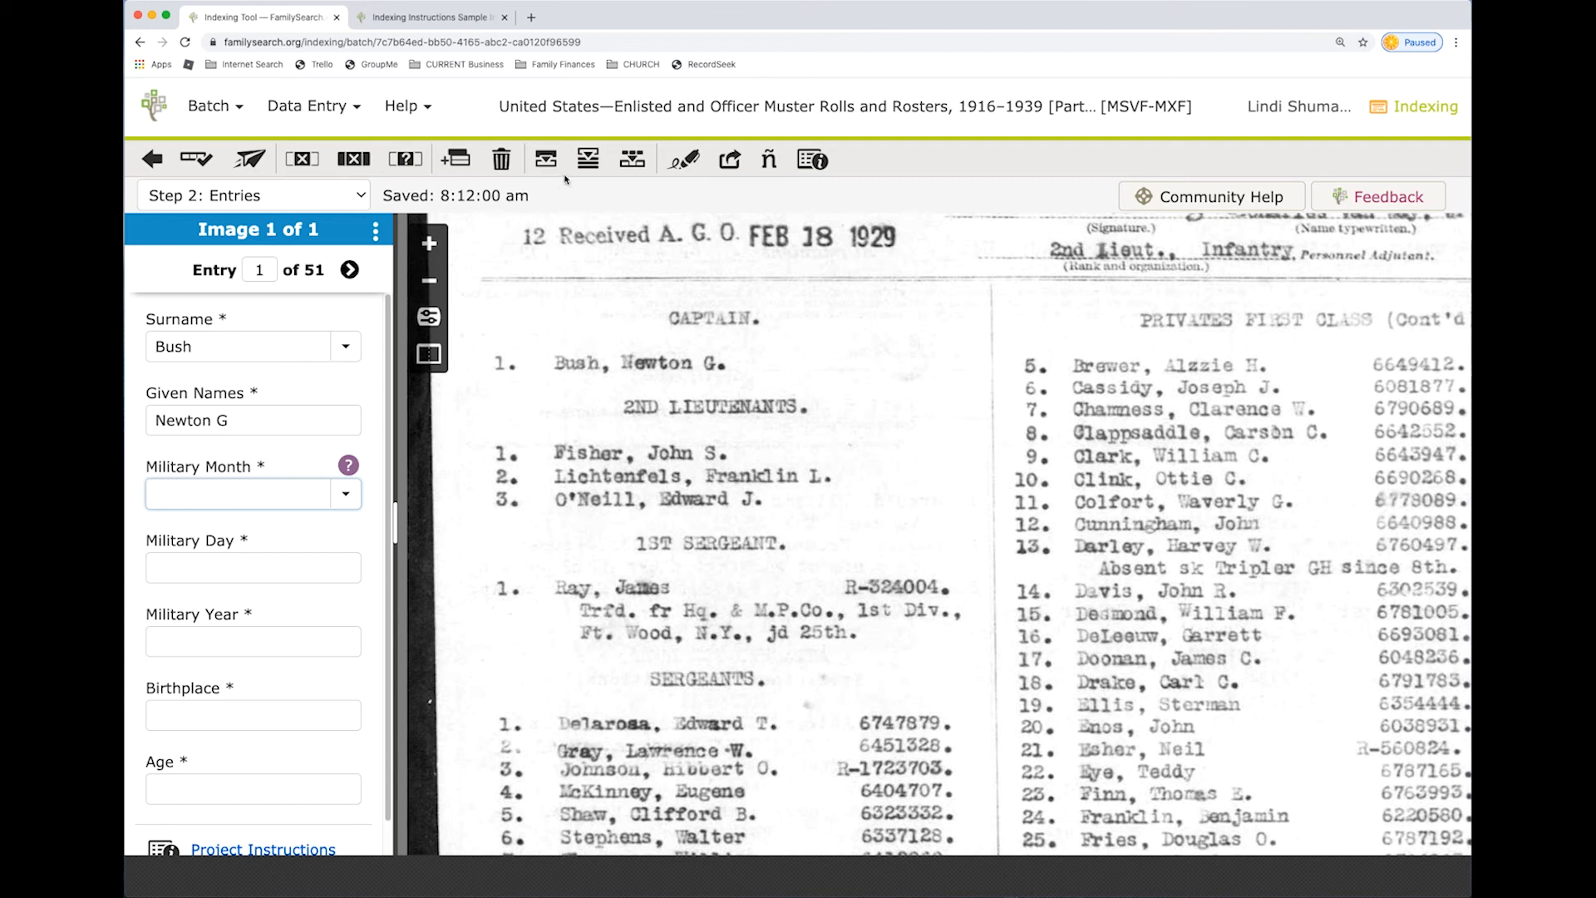
click(812, 160)
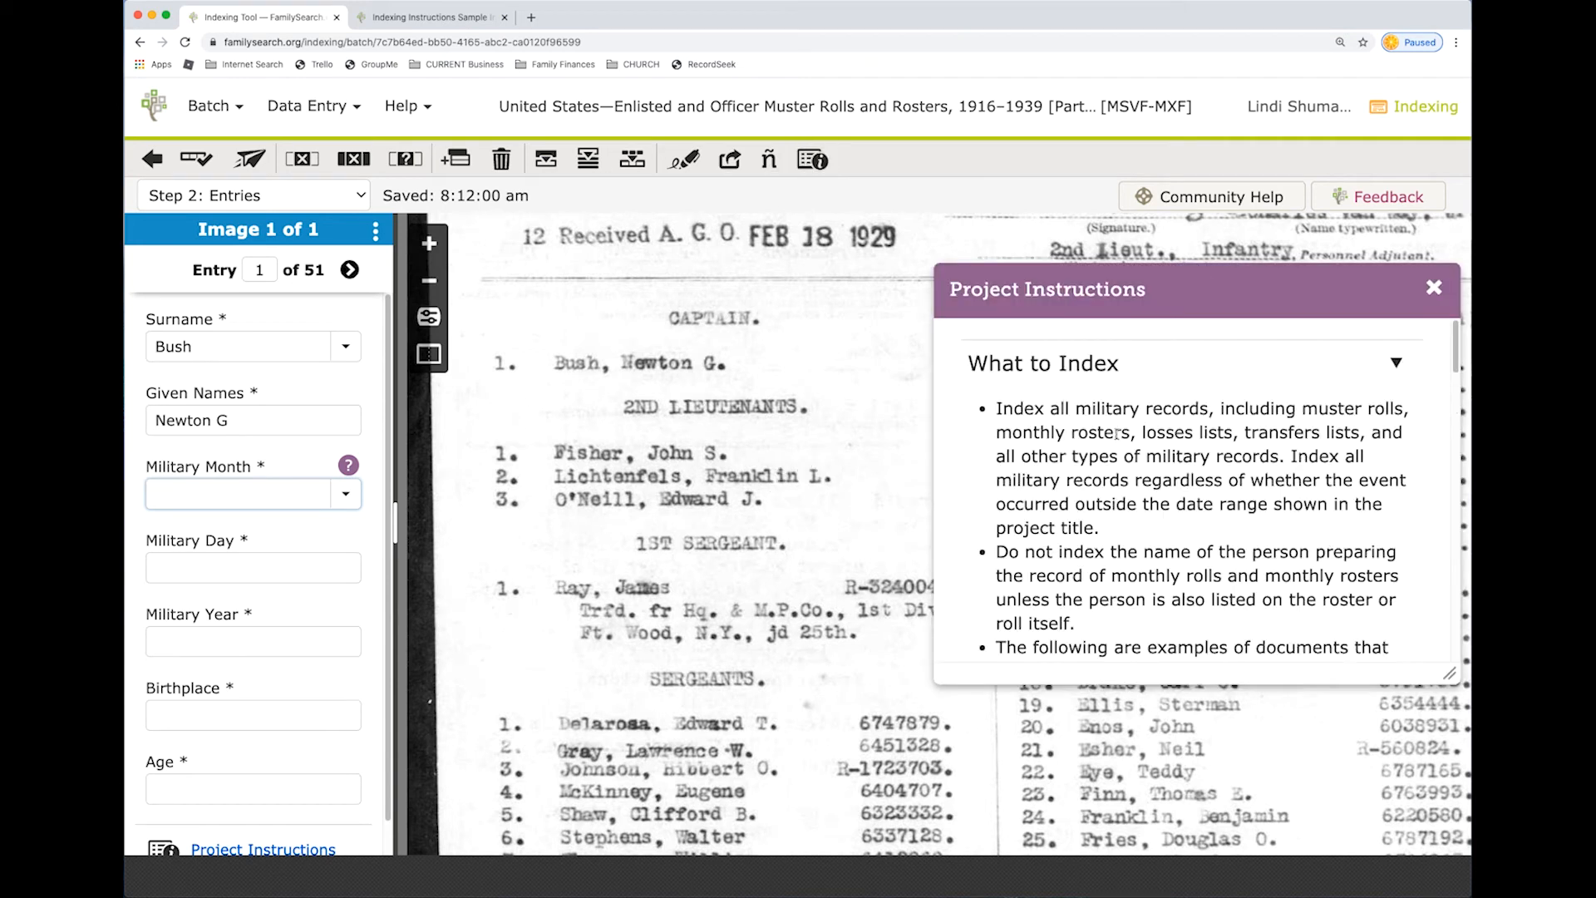
scroll(1110, 530, down, 4)
scroll(1106, 517, down, 2)
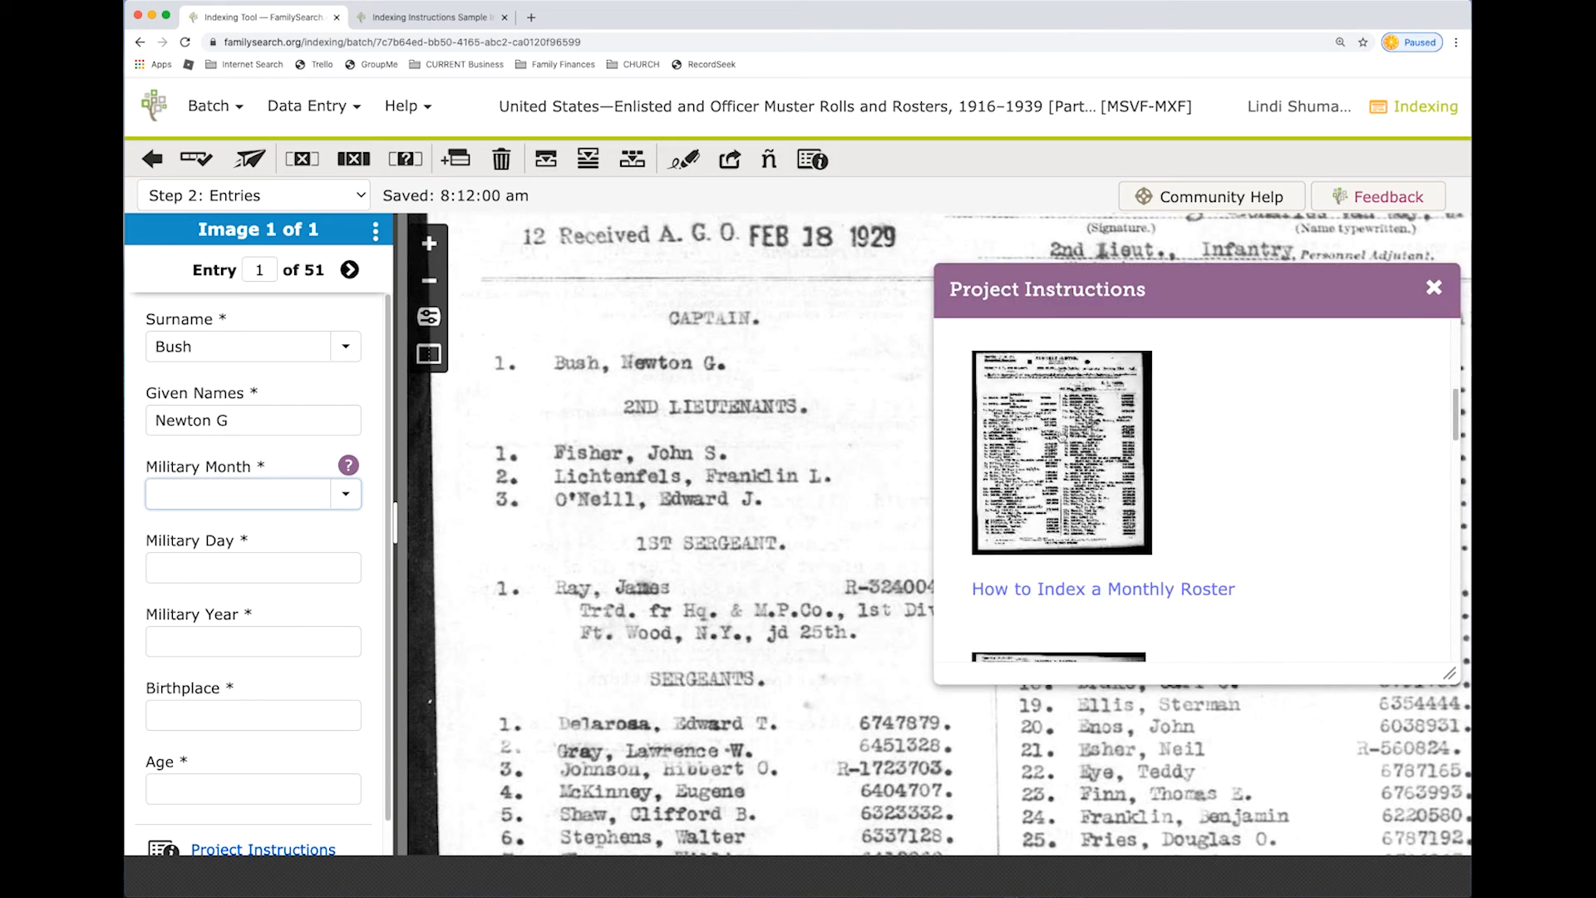
scroll(1049, 636, down, 3)
scroll(1052, 612, down, 3)
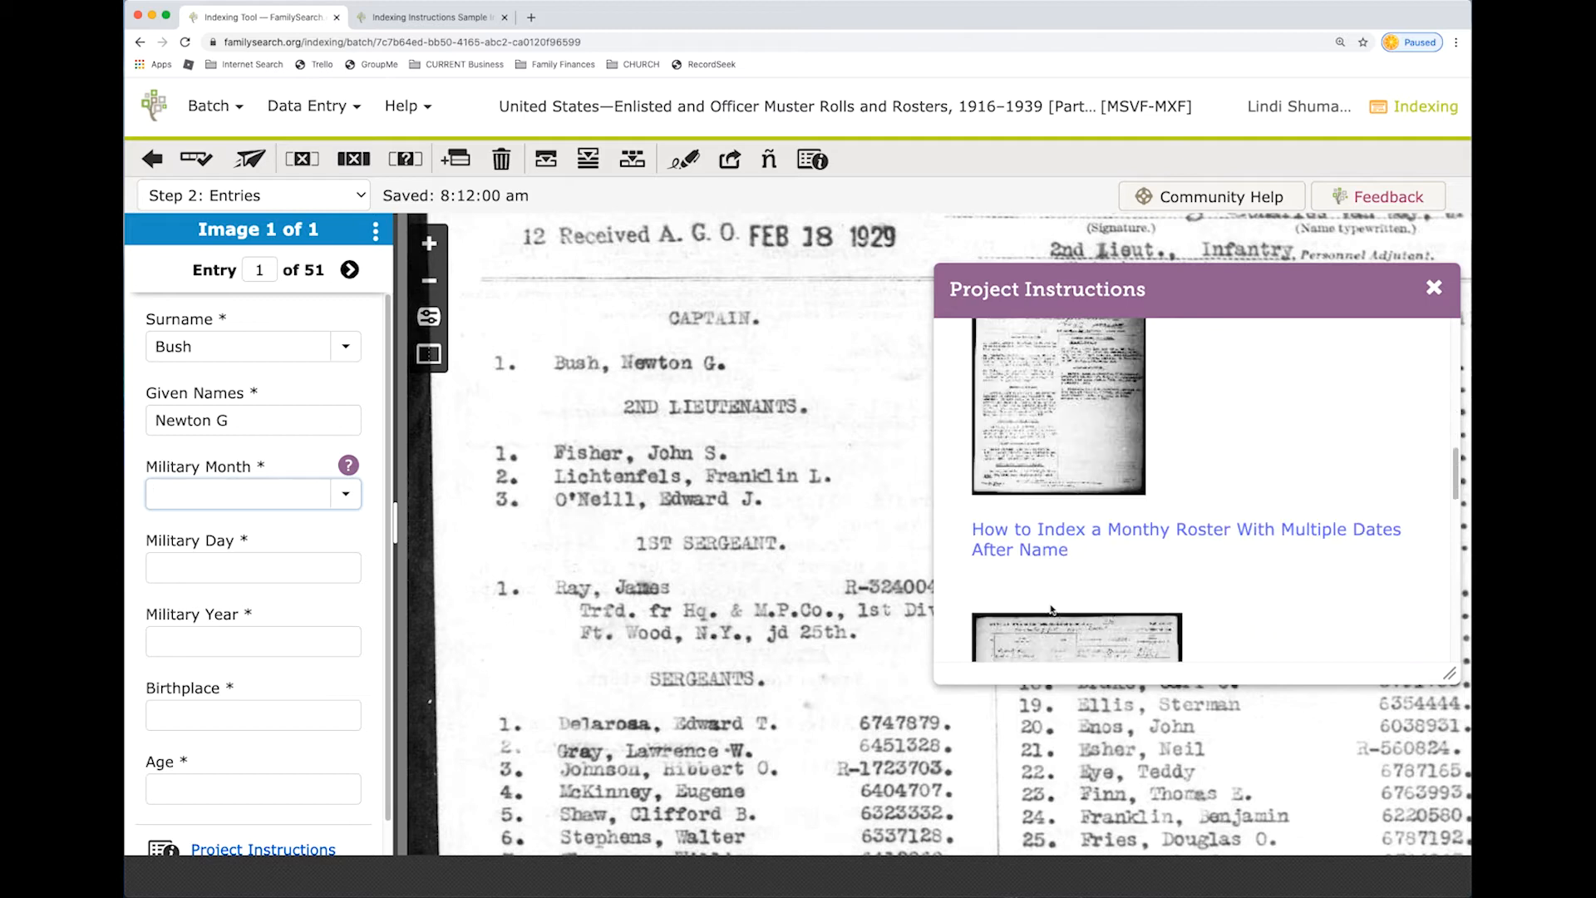
scroll(1255, 449, up, 3)
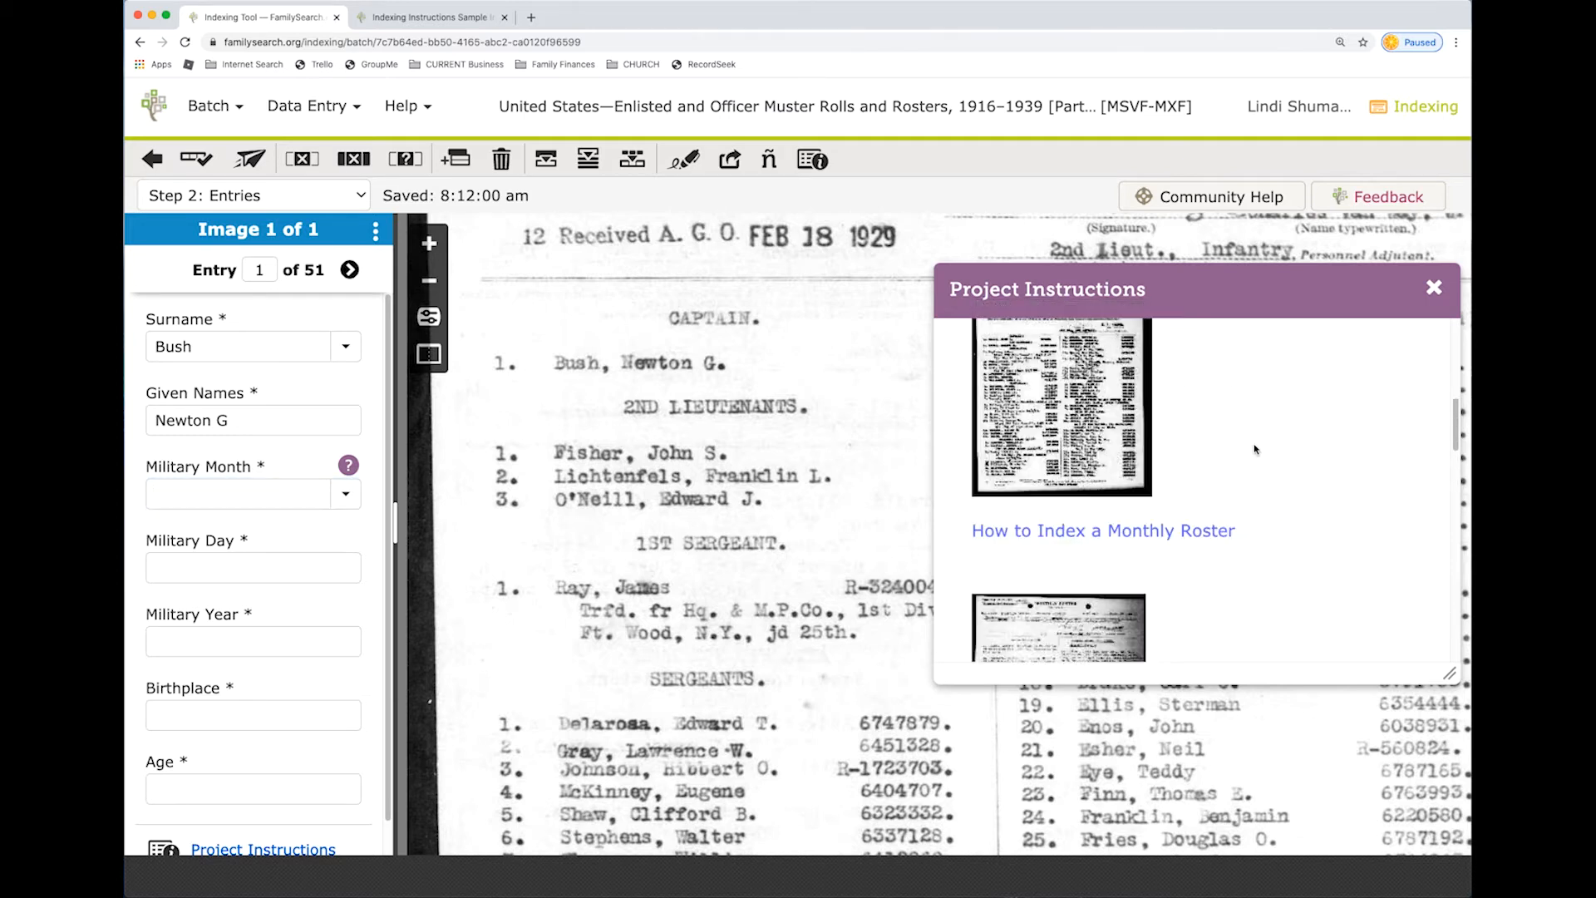
scroll(1255, 450, up, 3)
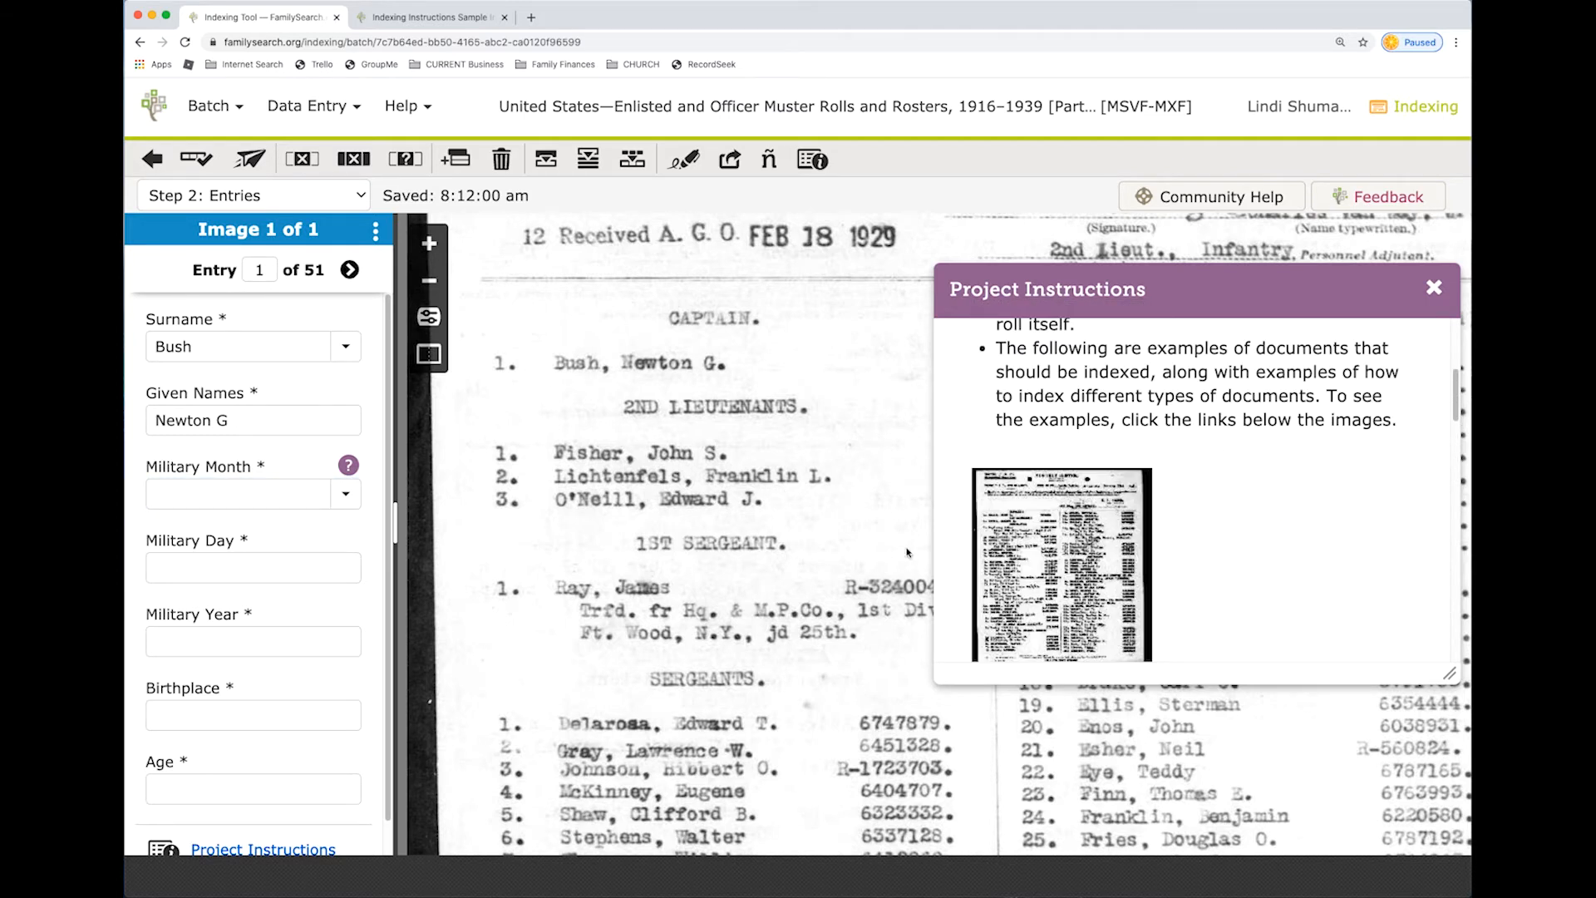
scroll(1081, 581, down, 3)
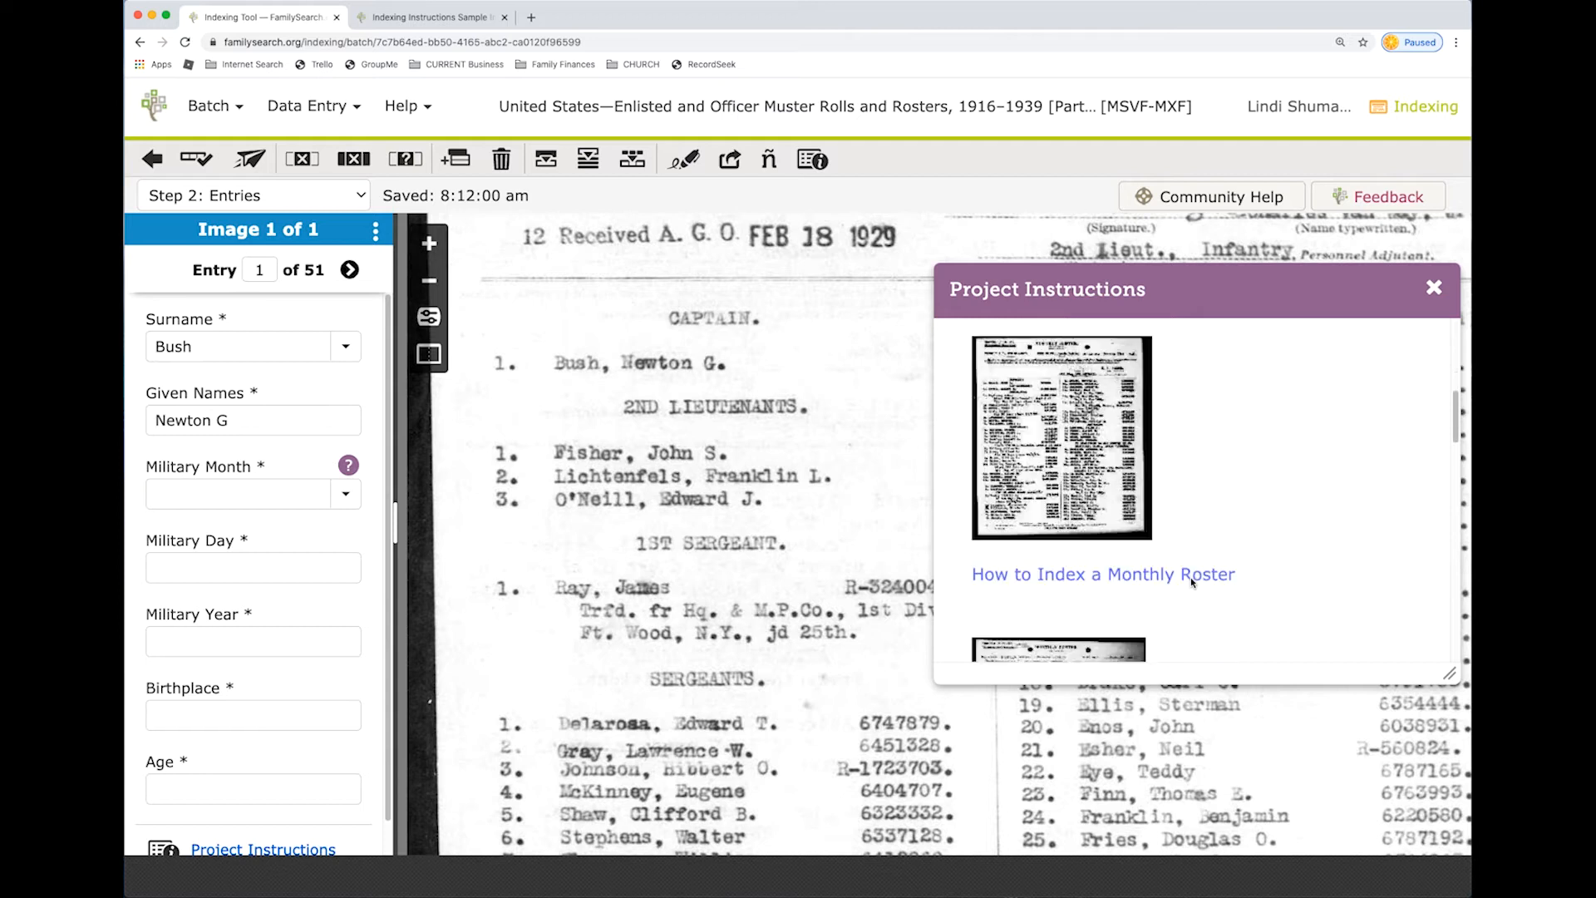
View the How to Index a Monthly Roster example, return to the batch and close the project instructions.
click(1081, 575)
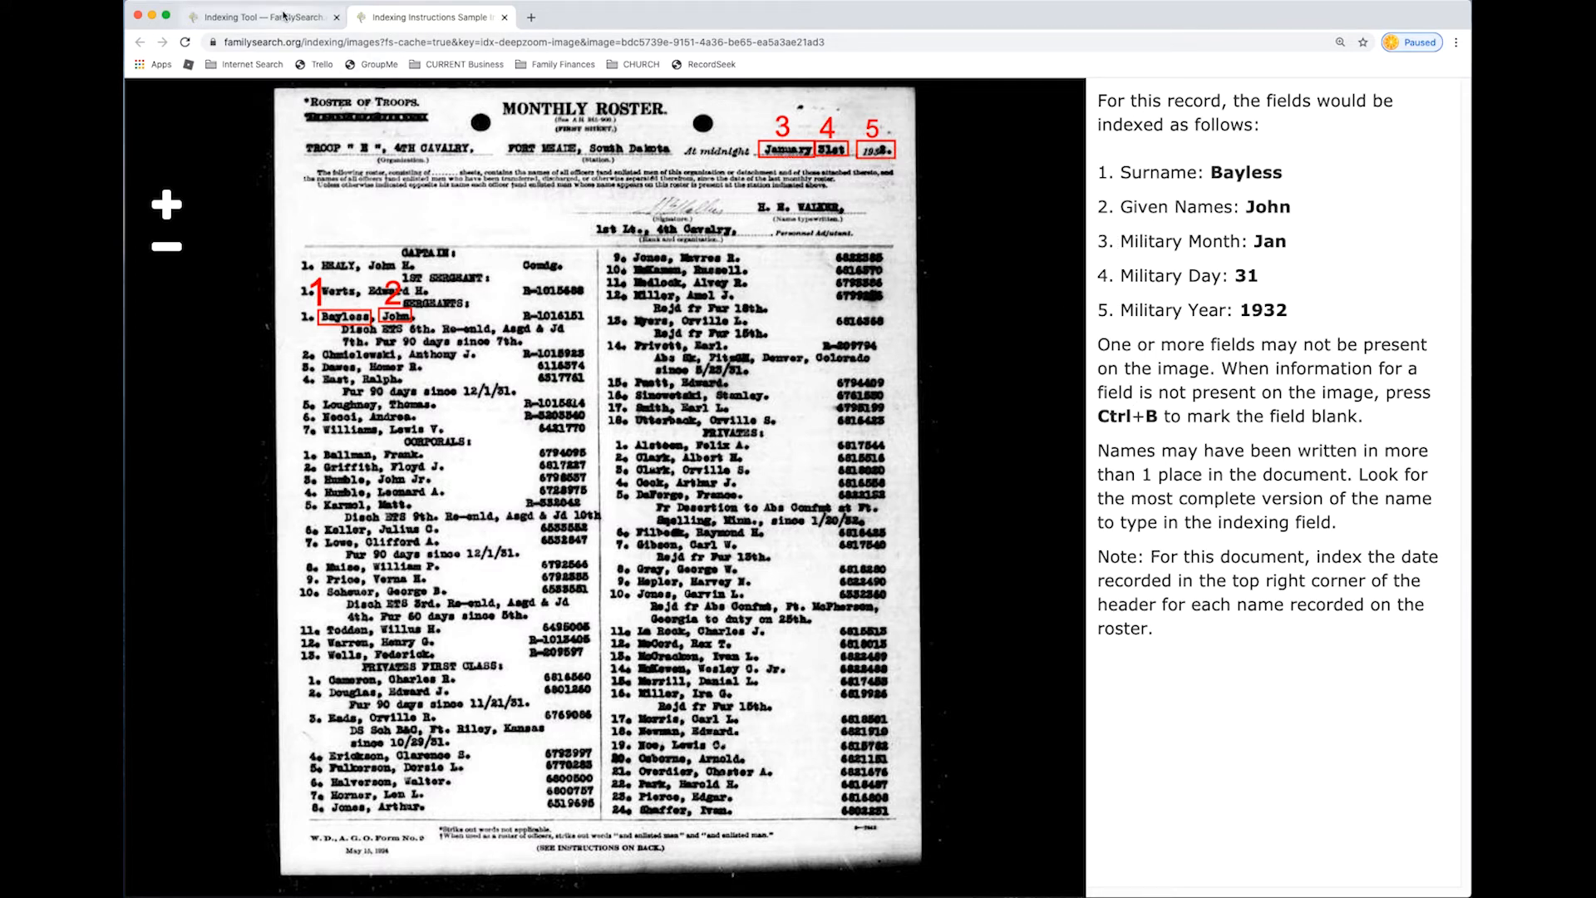
click(282, 21)
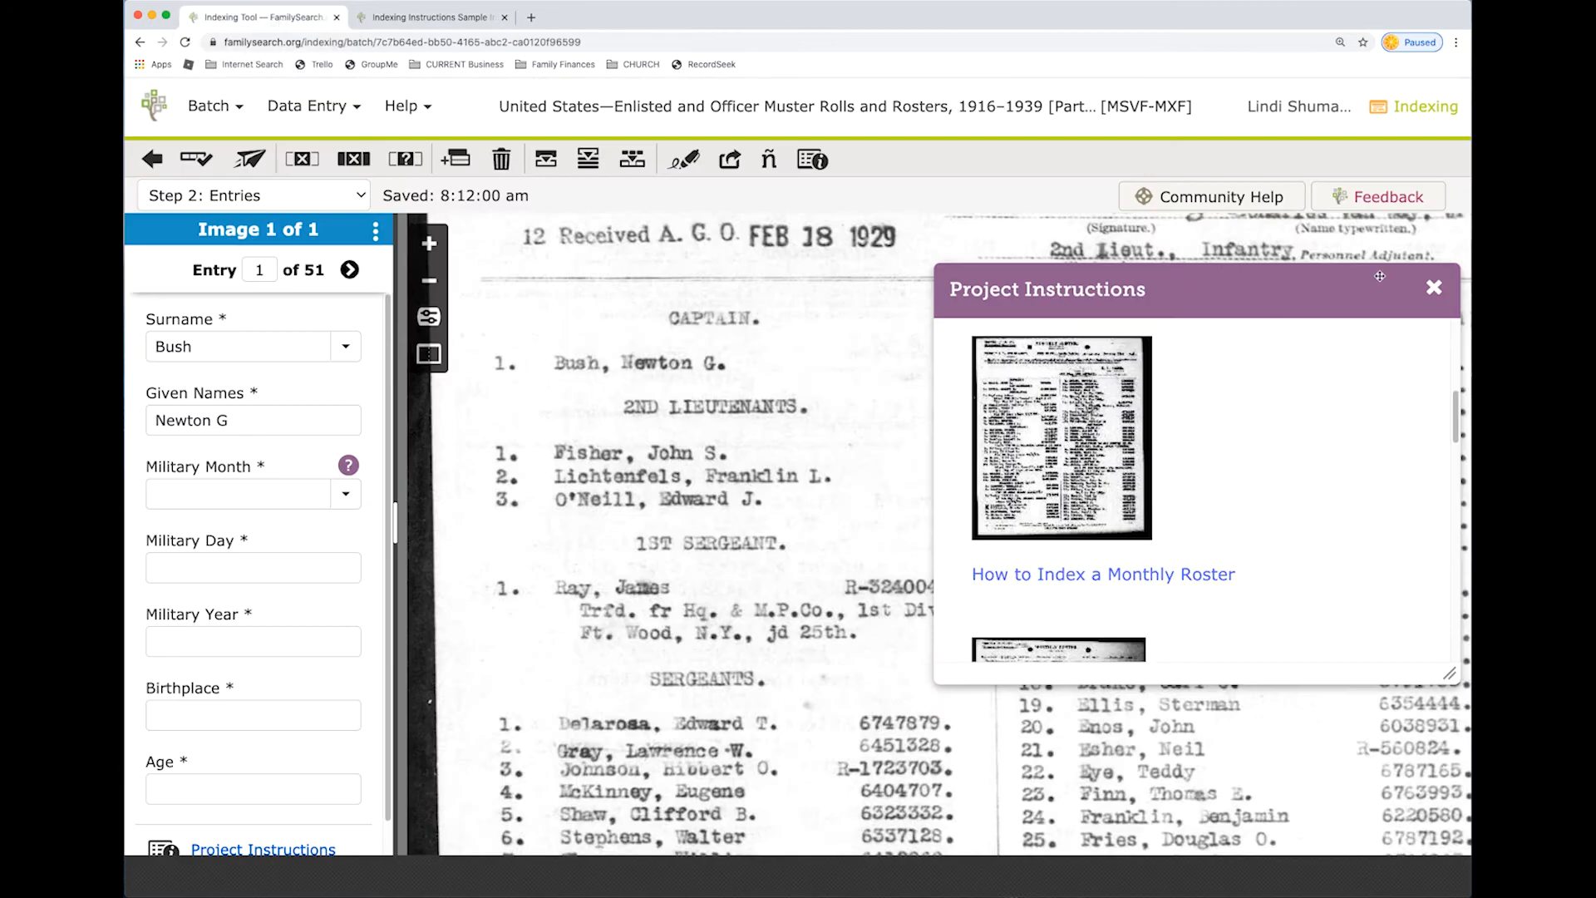
click(1430, 286)
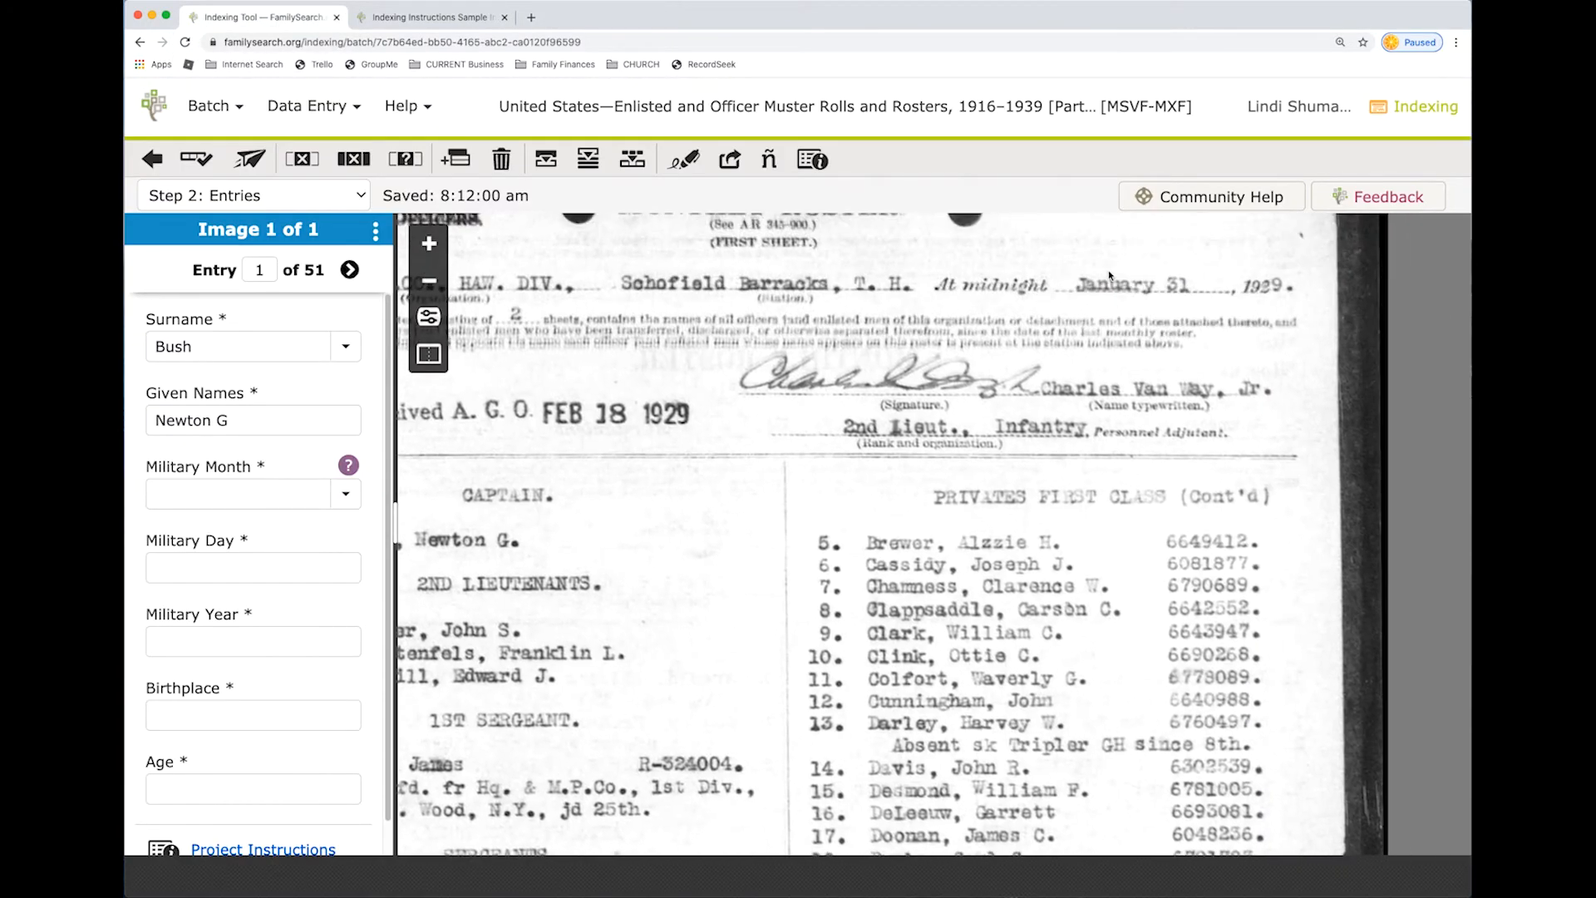
Set entry 1's military date to month Jan, day 31 and year 1929, as given in the roster header.
click(175, 498)
text(Jan)
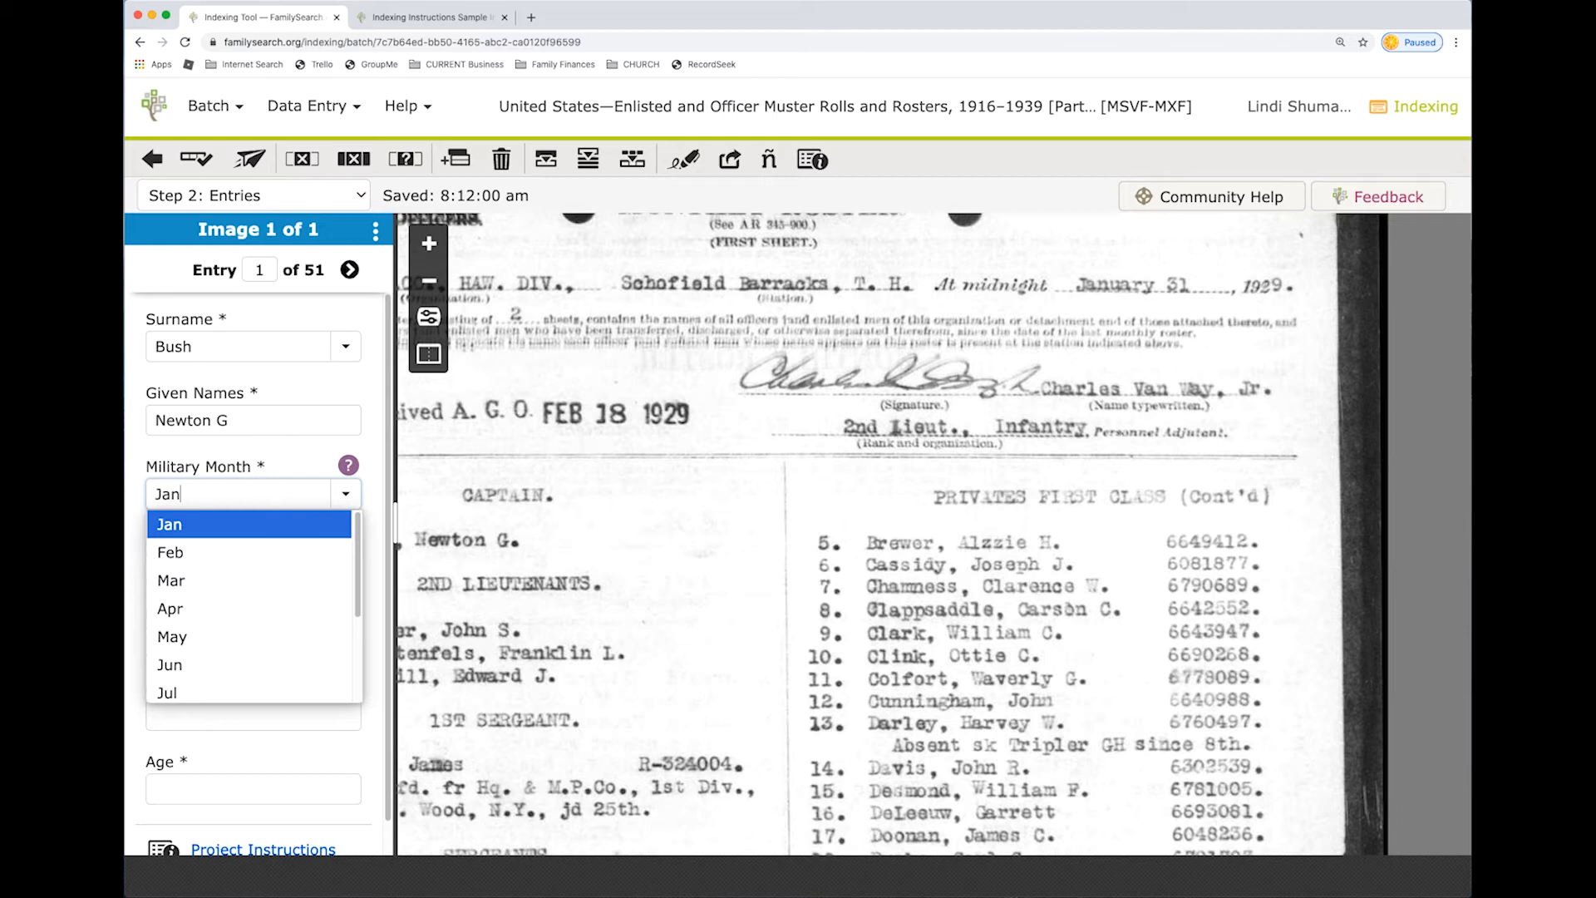
key(Tab)
text(3)
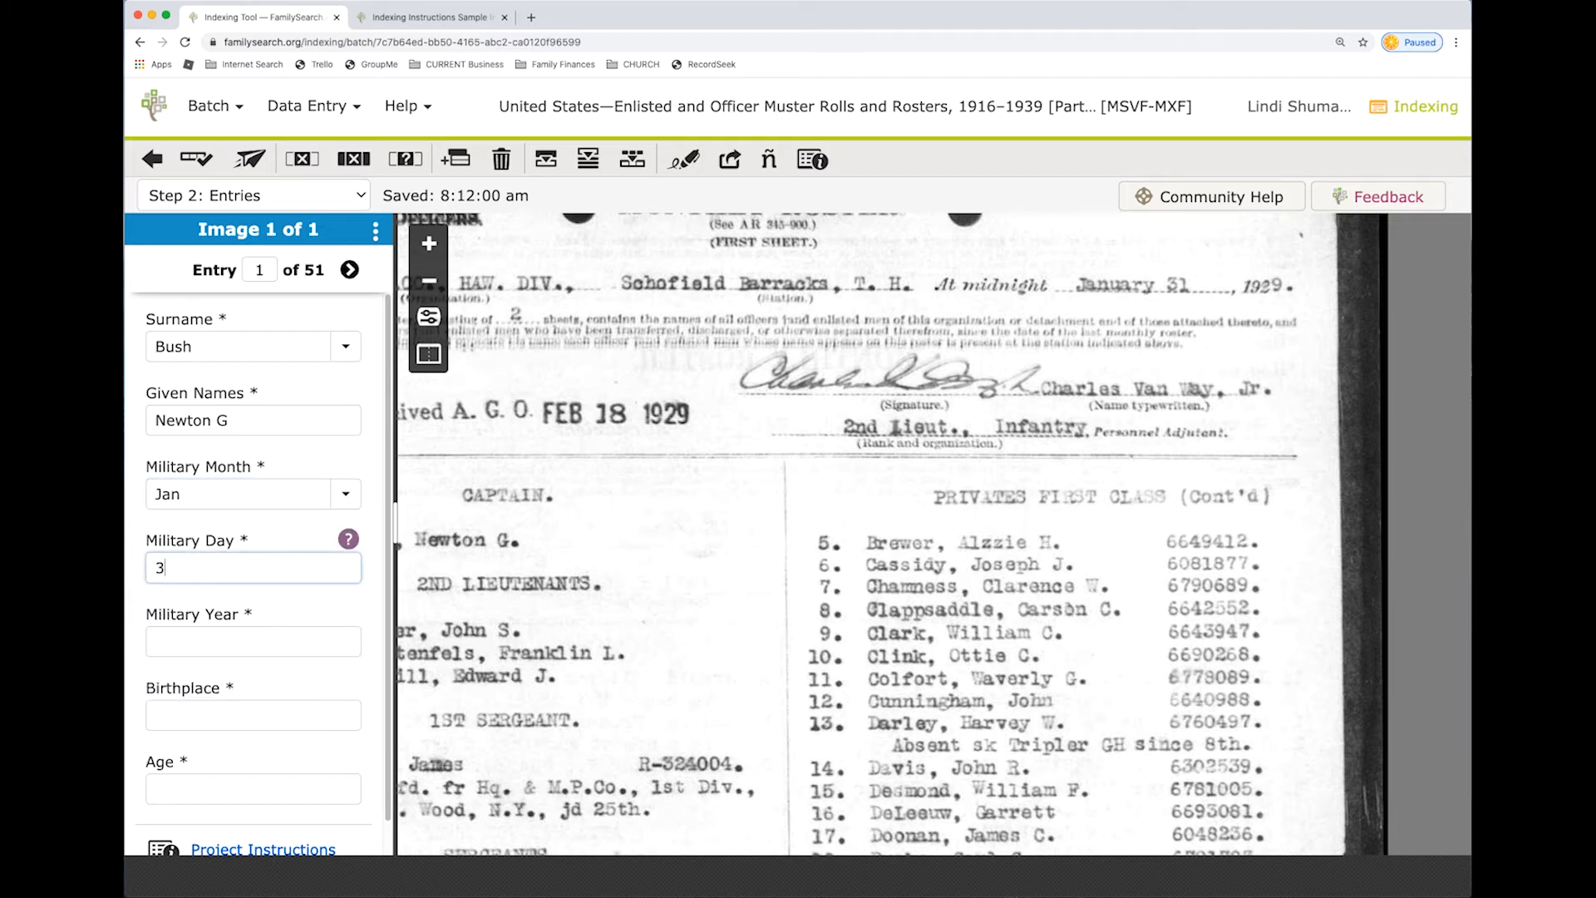
key(Tab)
text(1929)
key(Tab)
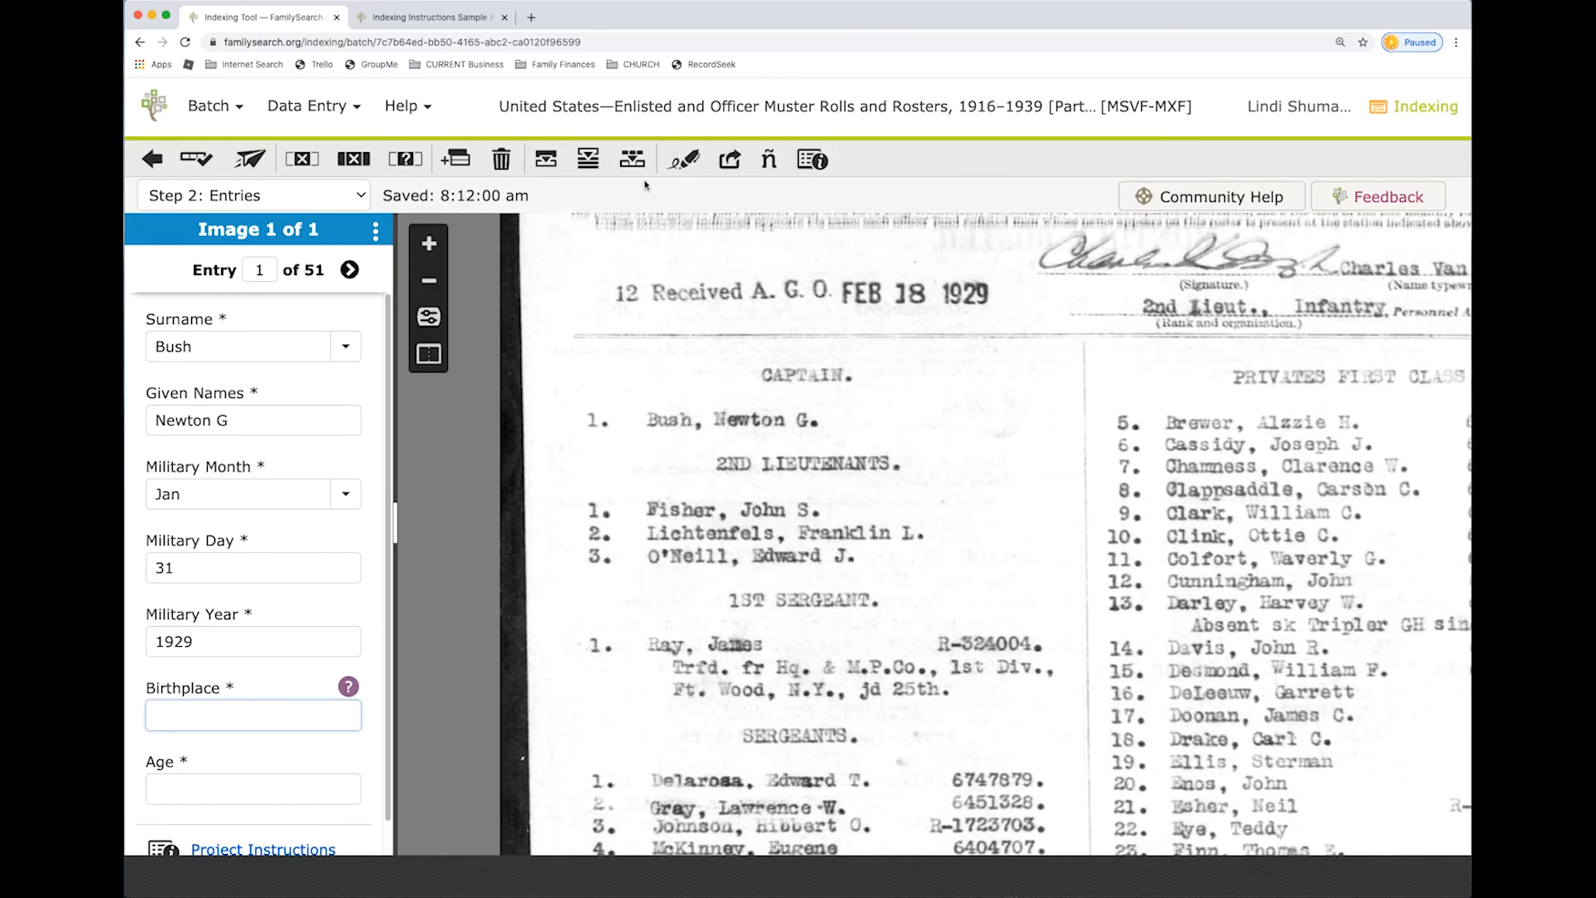
Check the sample roster instructions and mark the birthplace and age as blank in entry 1.
click(437, 17)
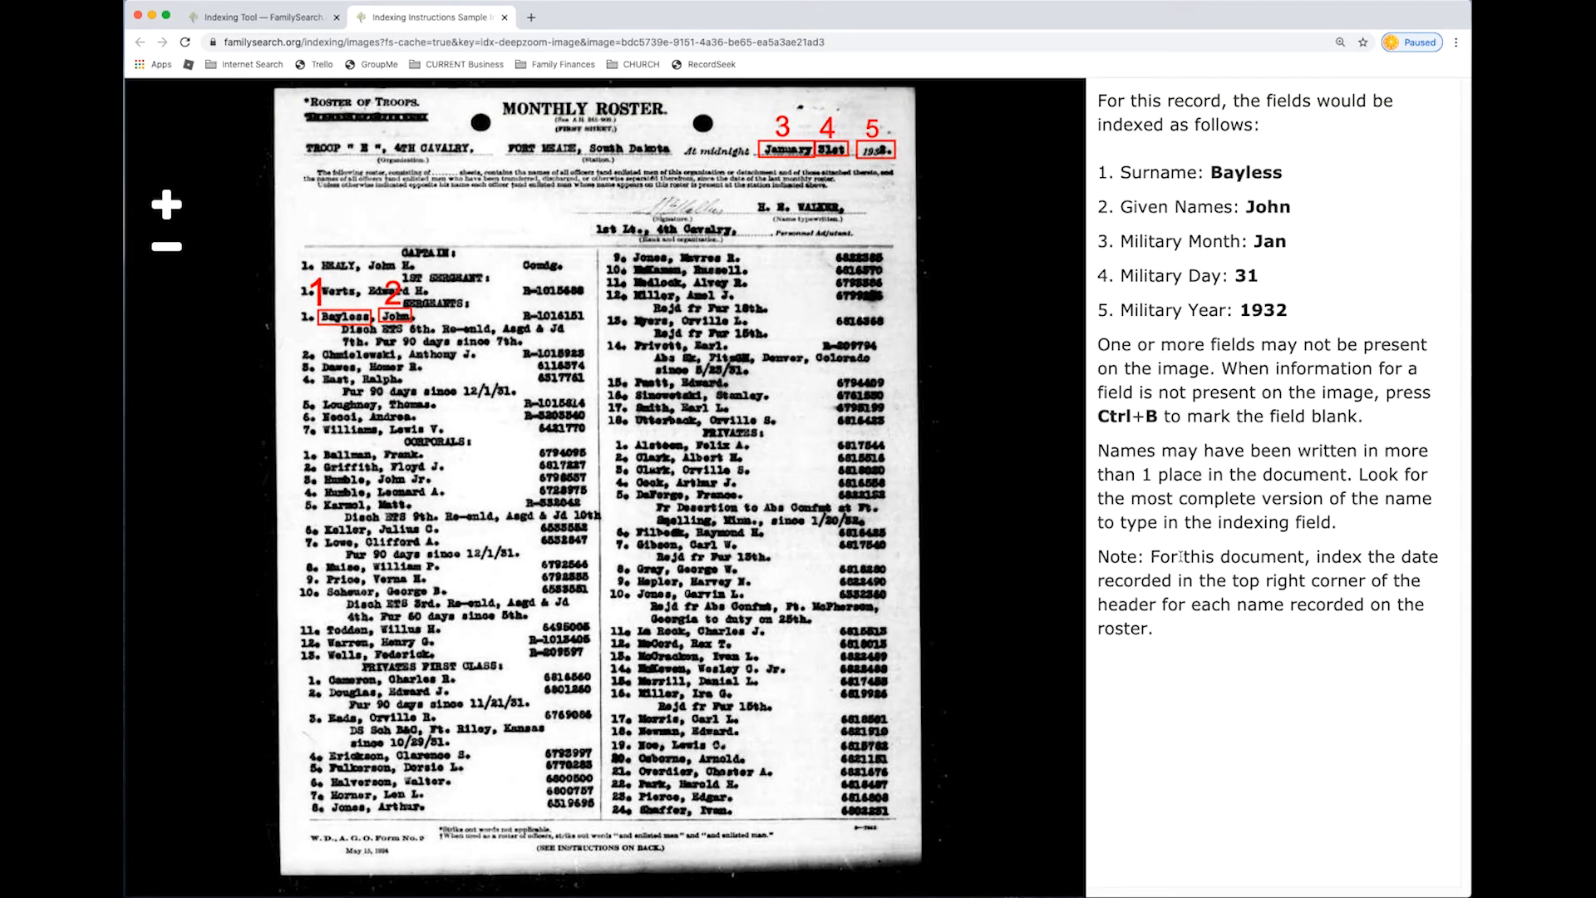
click(294, 20)
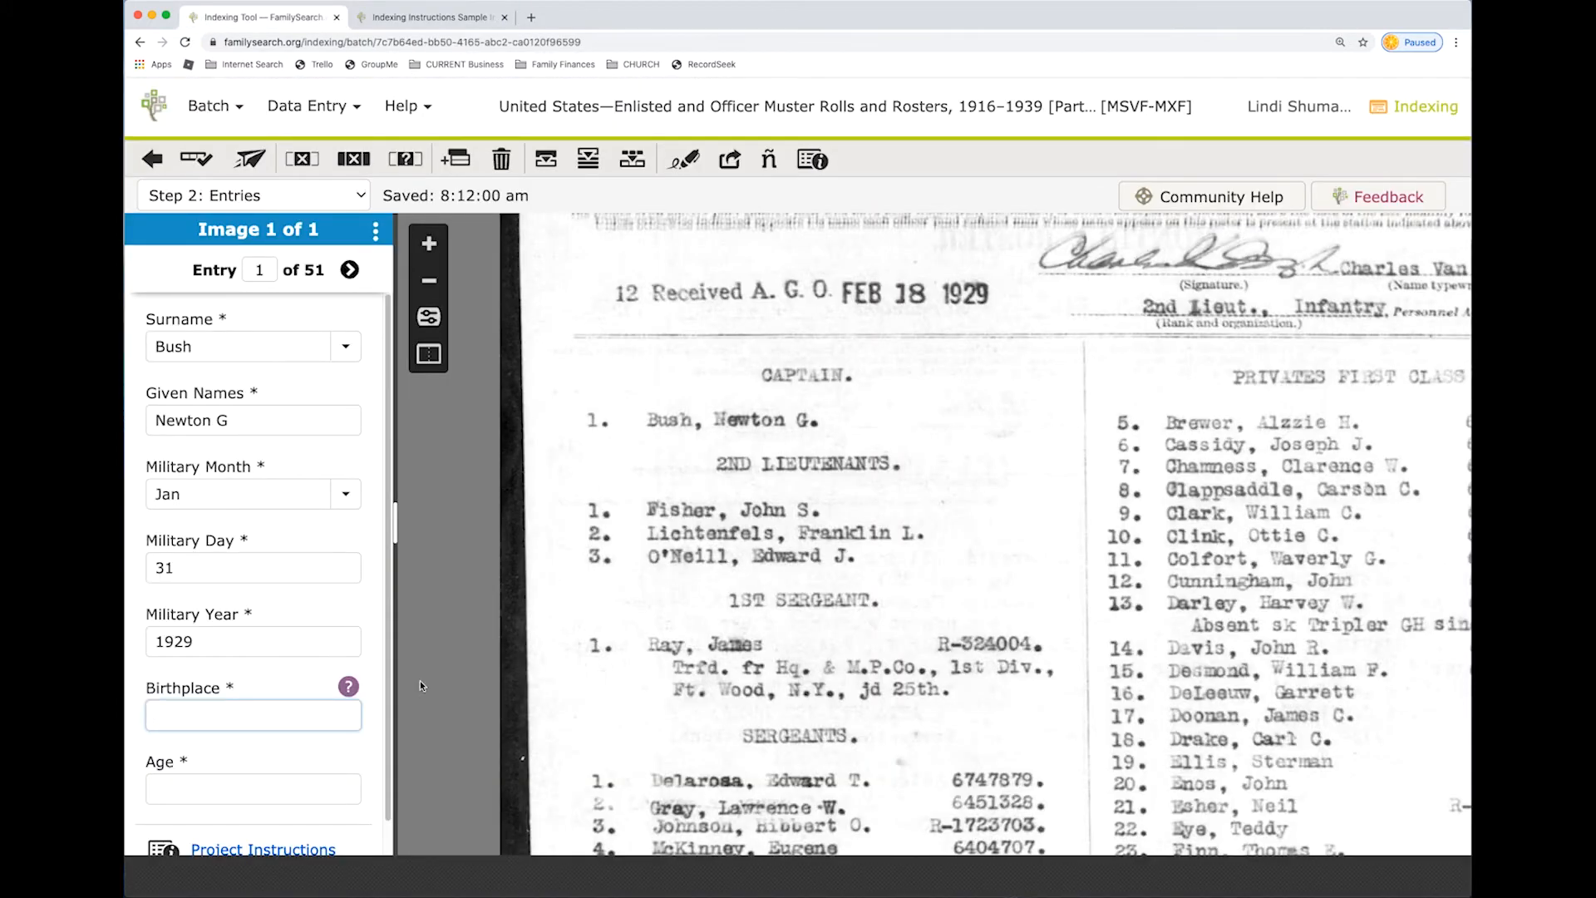
key(ctrl+b)
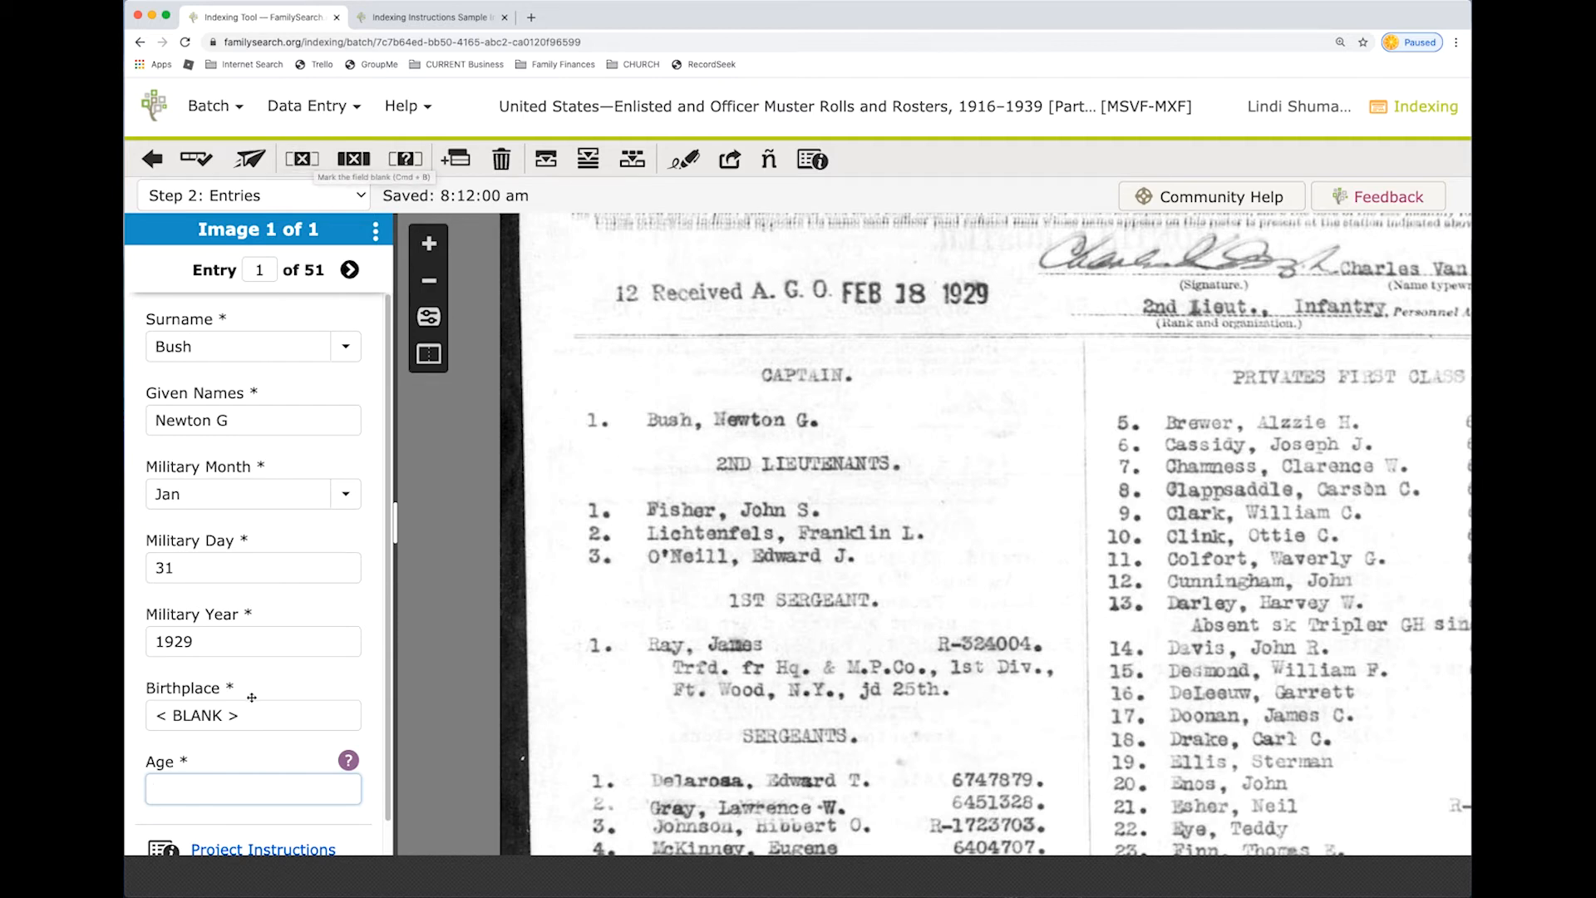
scroll(224, 769, down, 1)
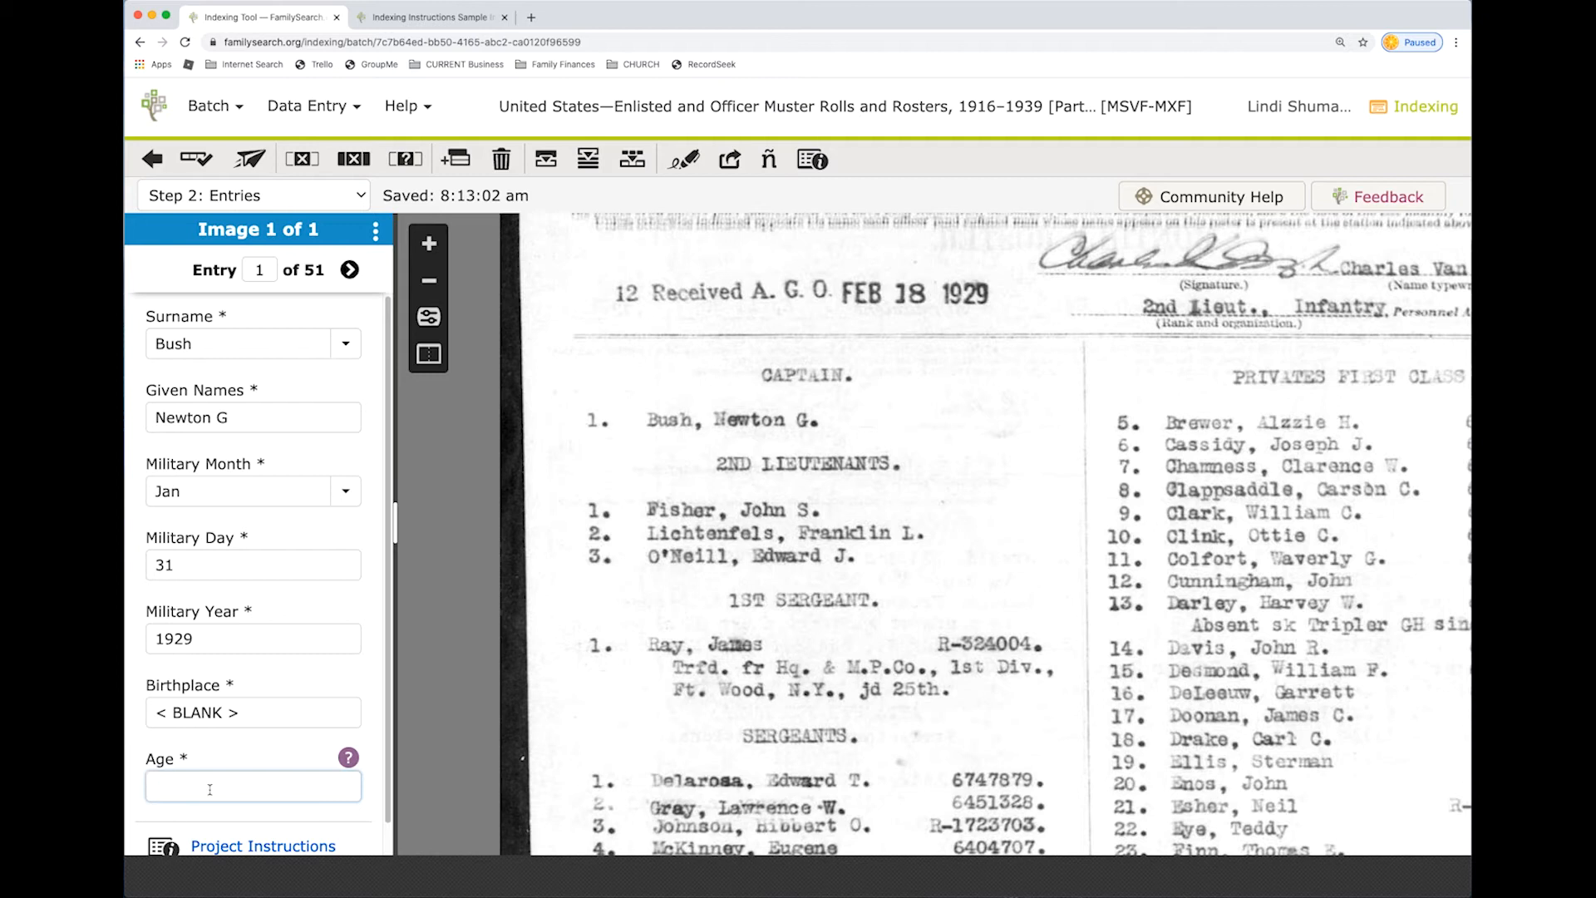
key(Tab)
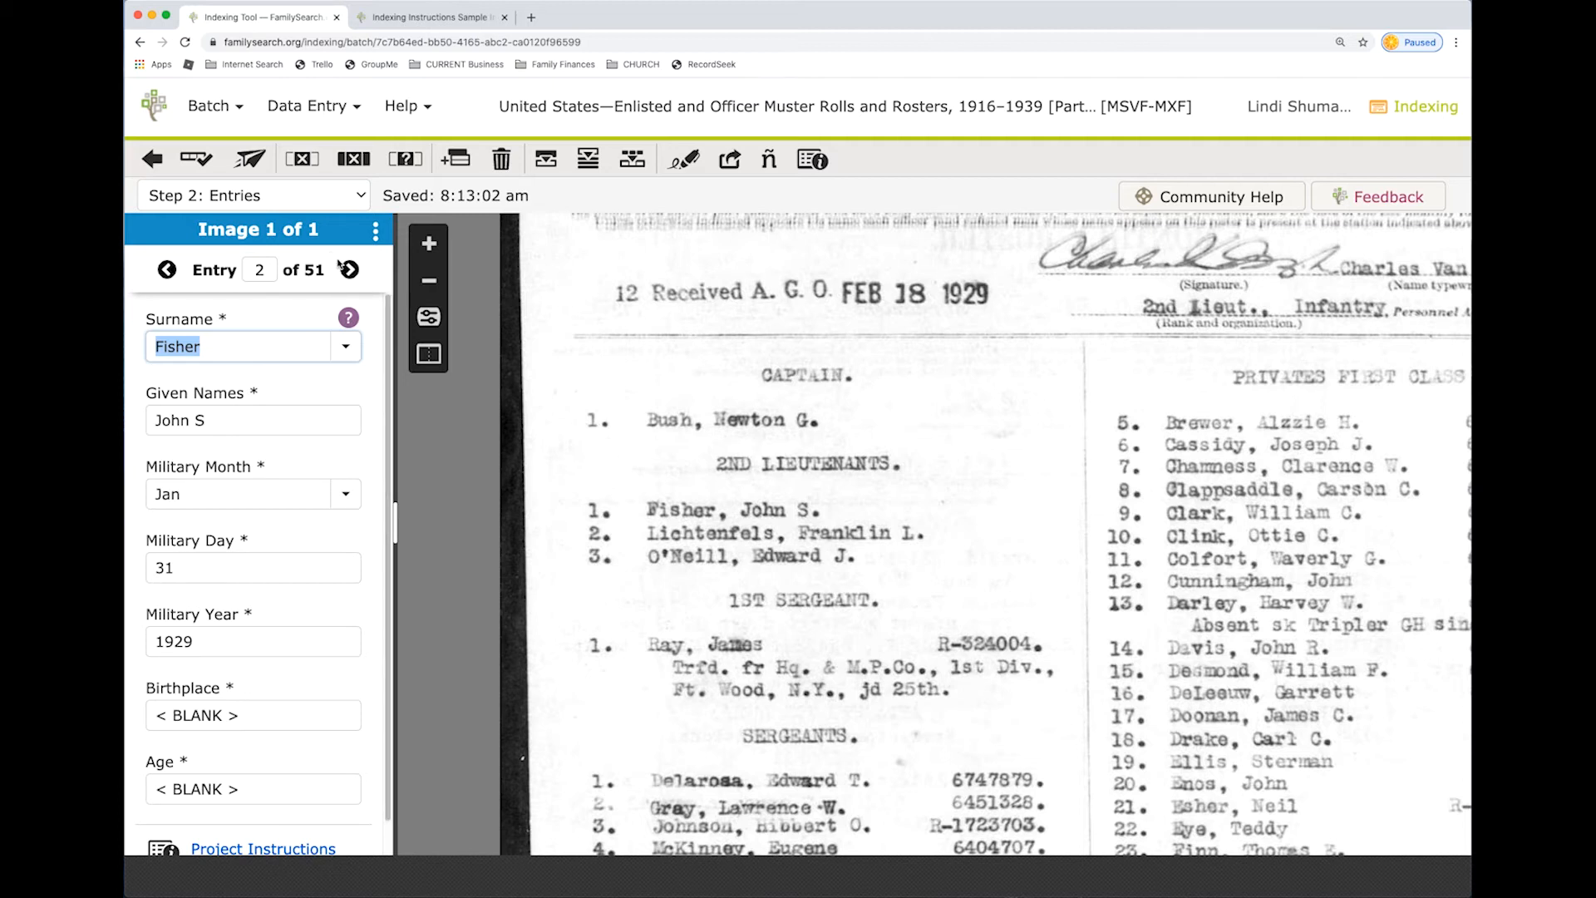
Go to entry 51, the last existing one, and create entry 52 after it.
click(263, 272)
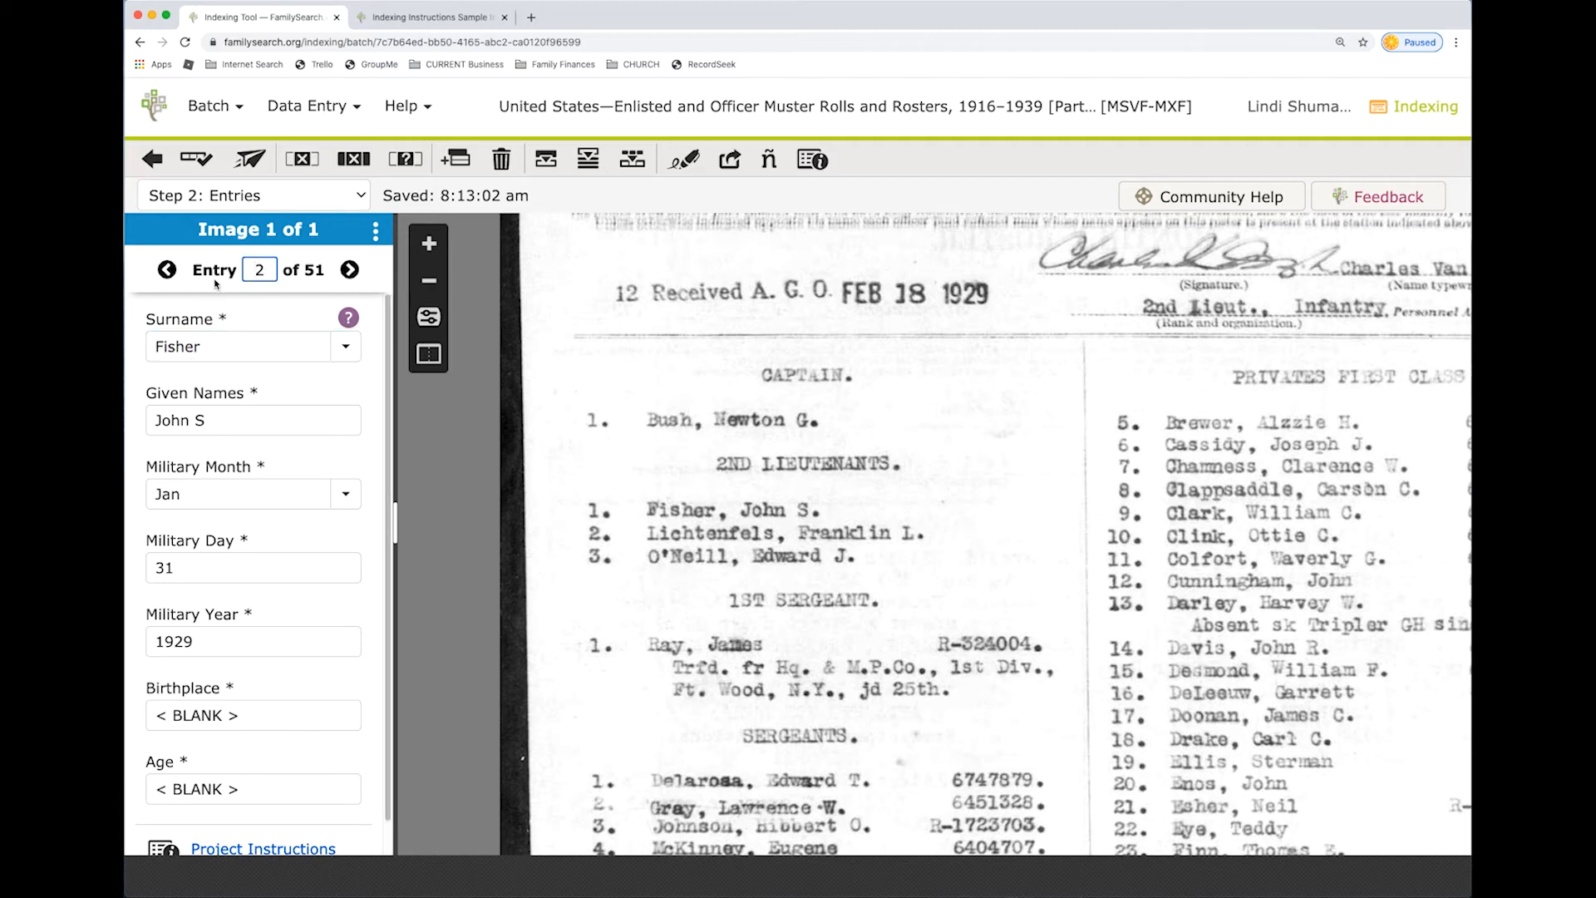
key(BackSpace)
text(51)
key(Return)
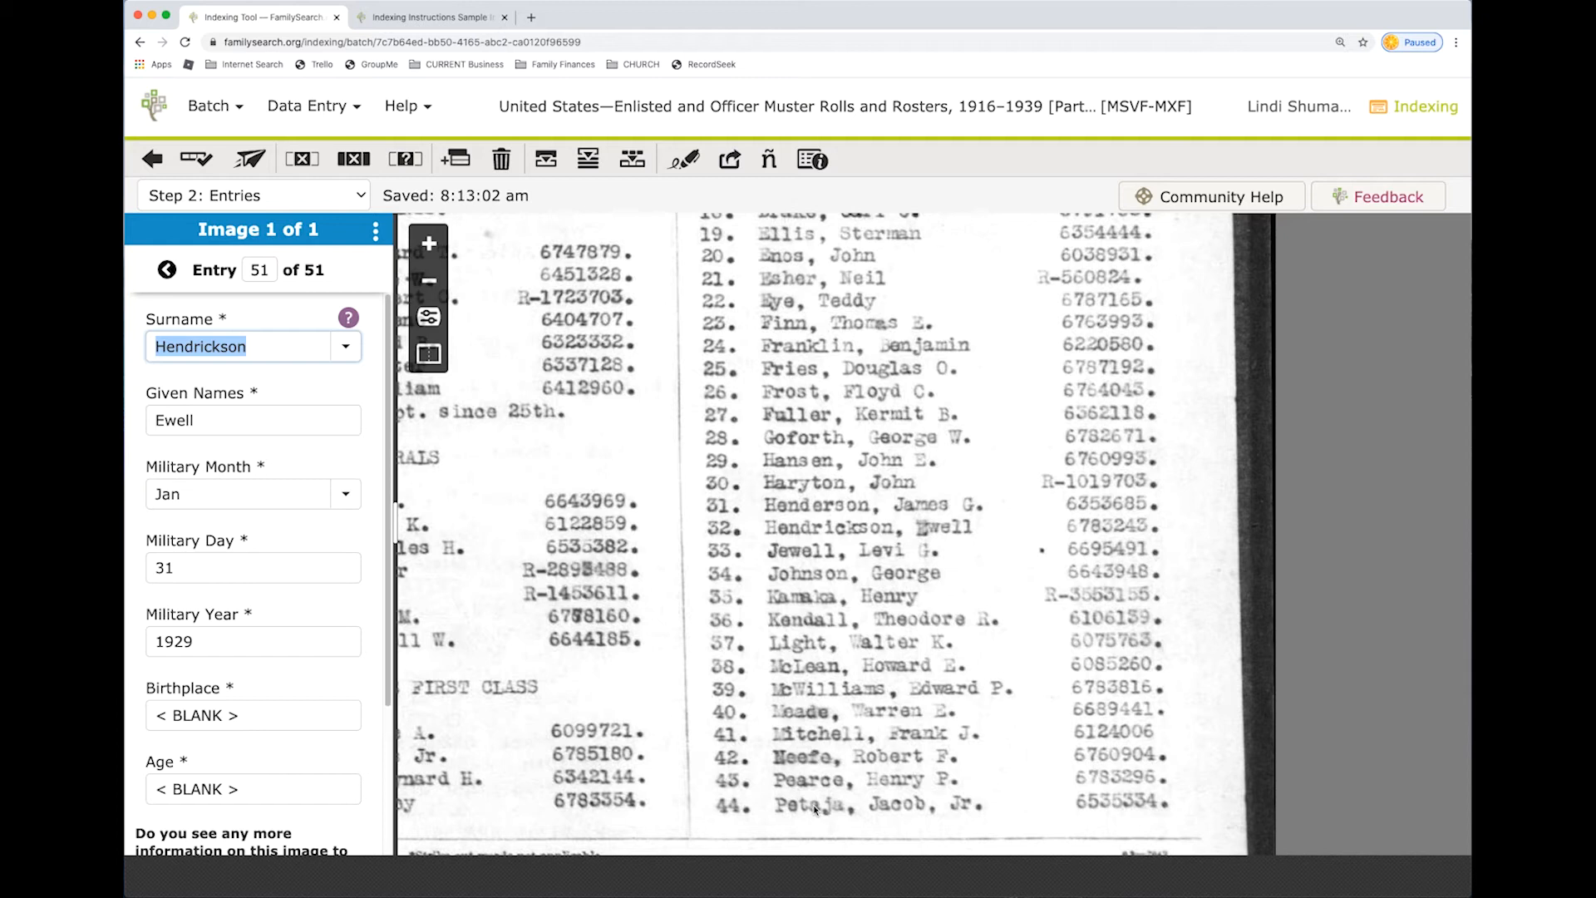
scroll(373, 702, down, 1)
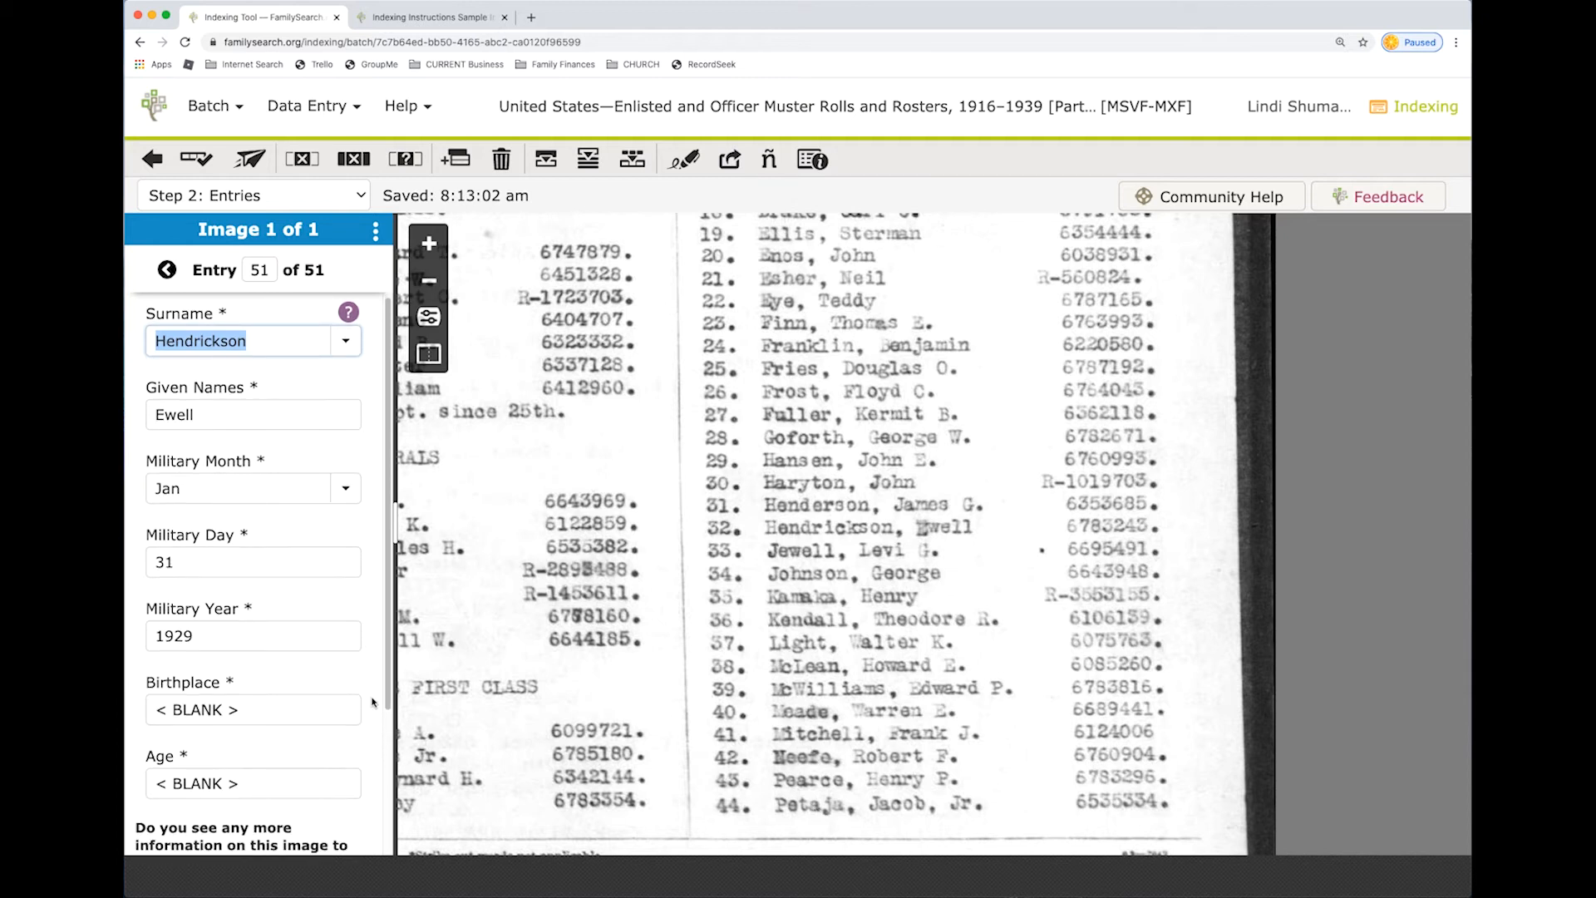
scroll(327, 607, down, 1)
scroll(327, 607, down, 3)
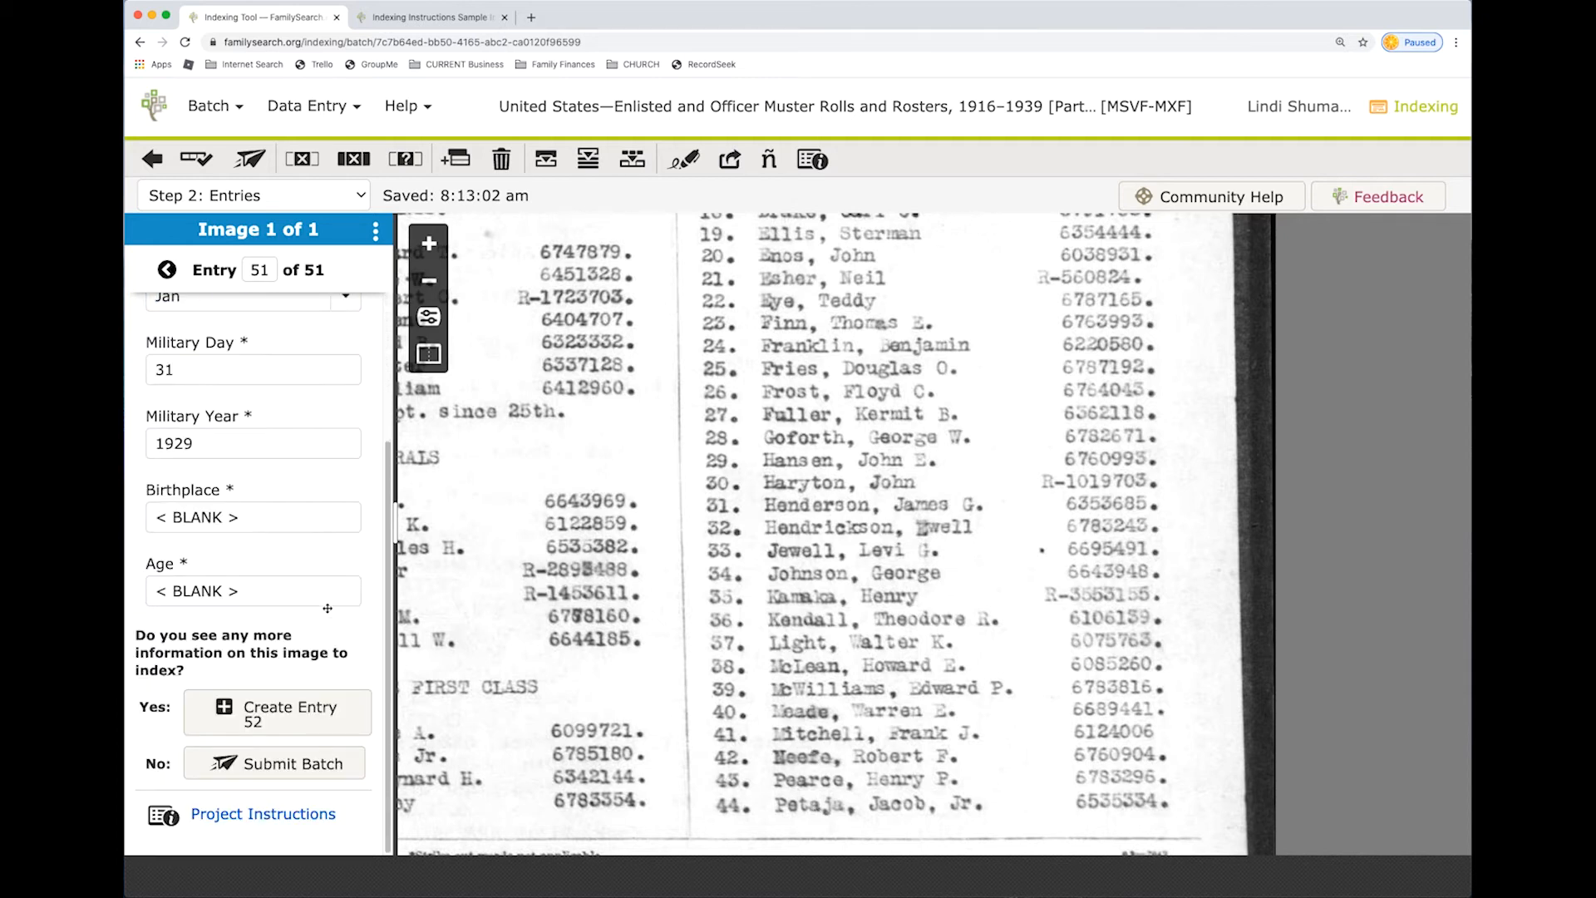
click(287, 715)
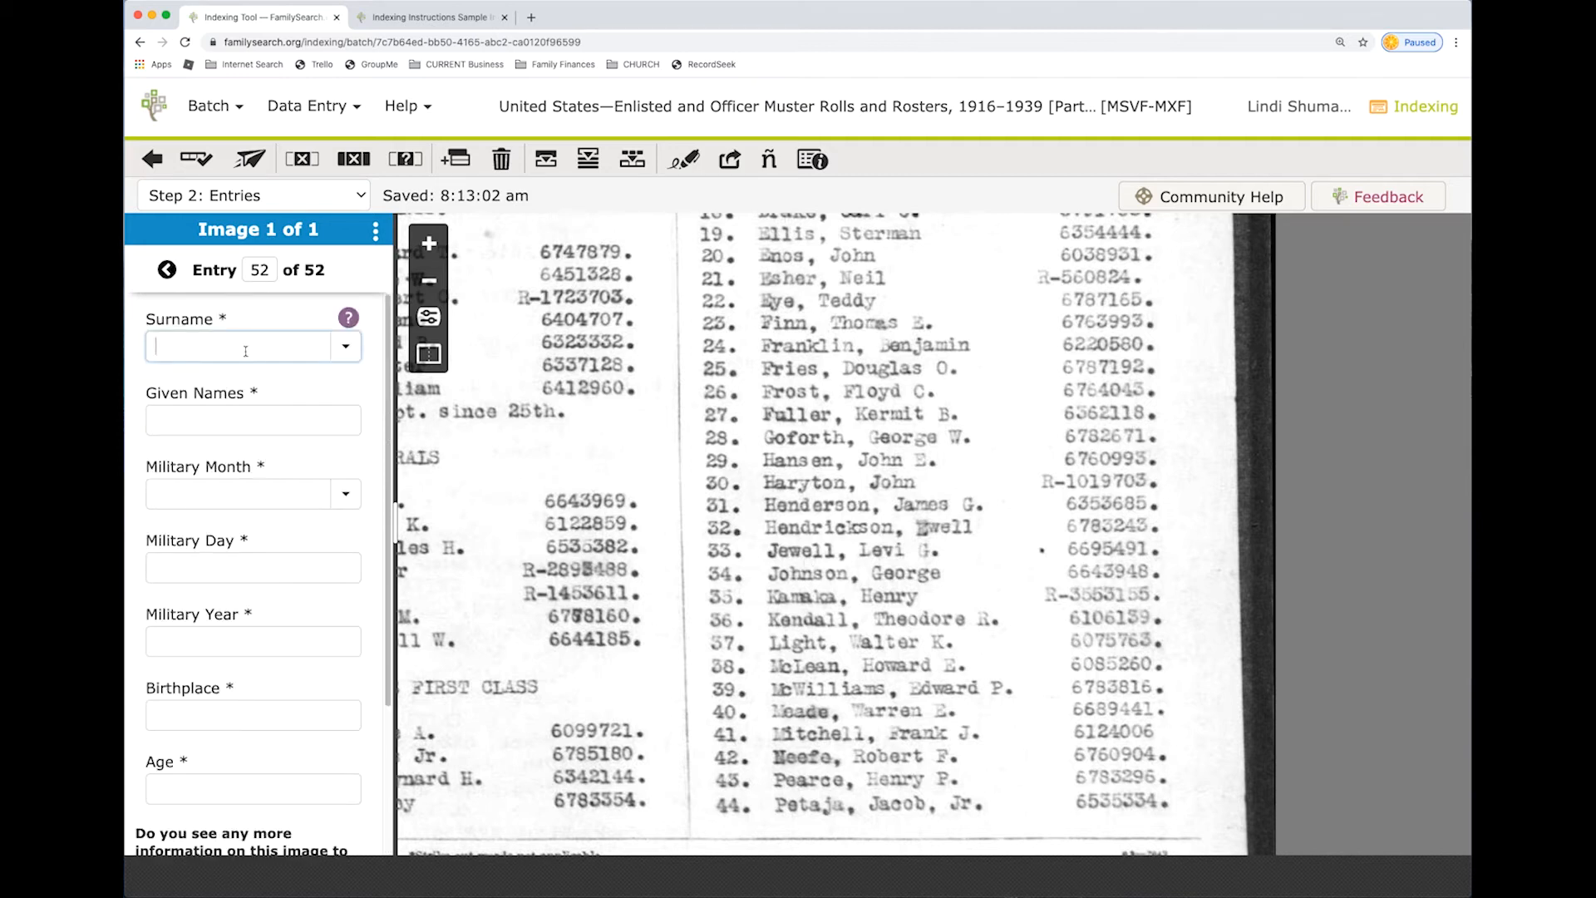
Check entry 51 against the roster, return to entry 52 and enter the surname and given names from second-column line 33.
click(170, 275)
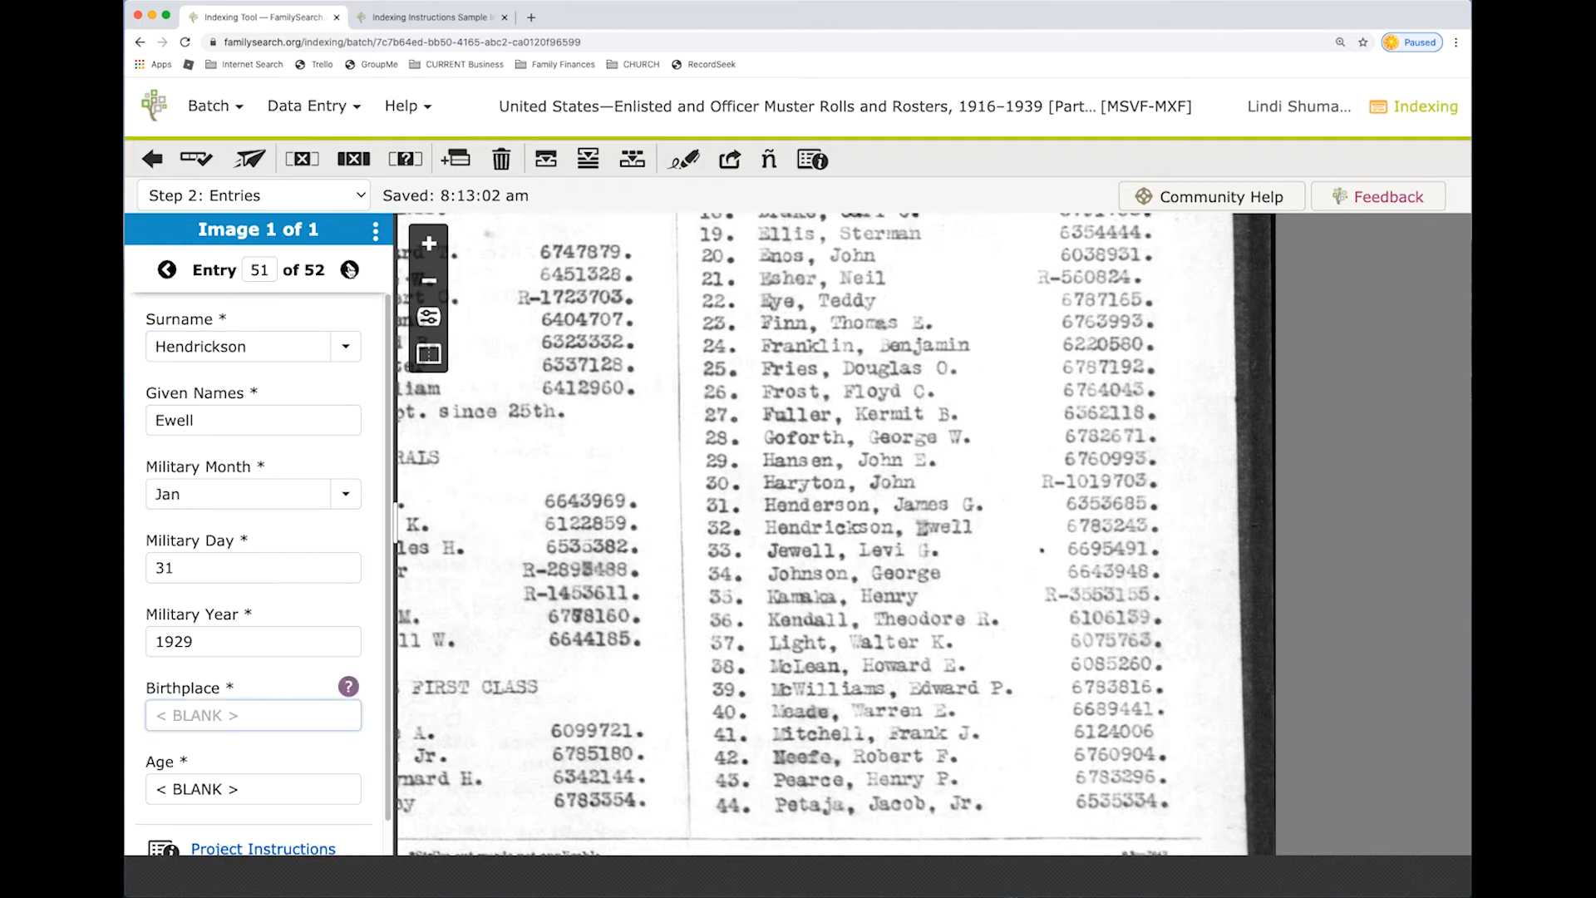
click(349, 270)
text(Jewell)
key(Tab)
text(Le)
text(vi)
key(BackSpace)
key(BackSpace)
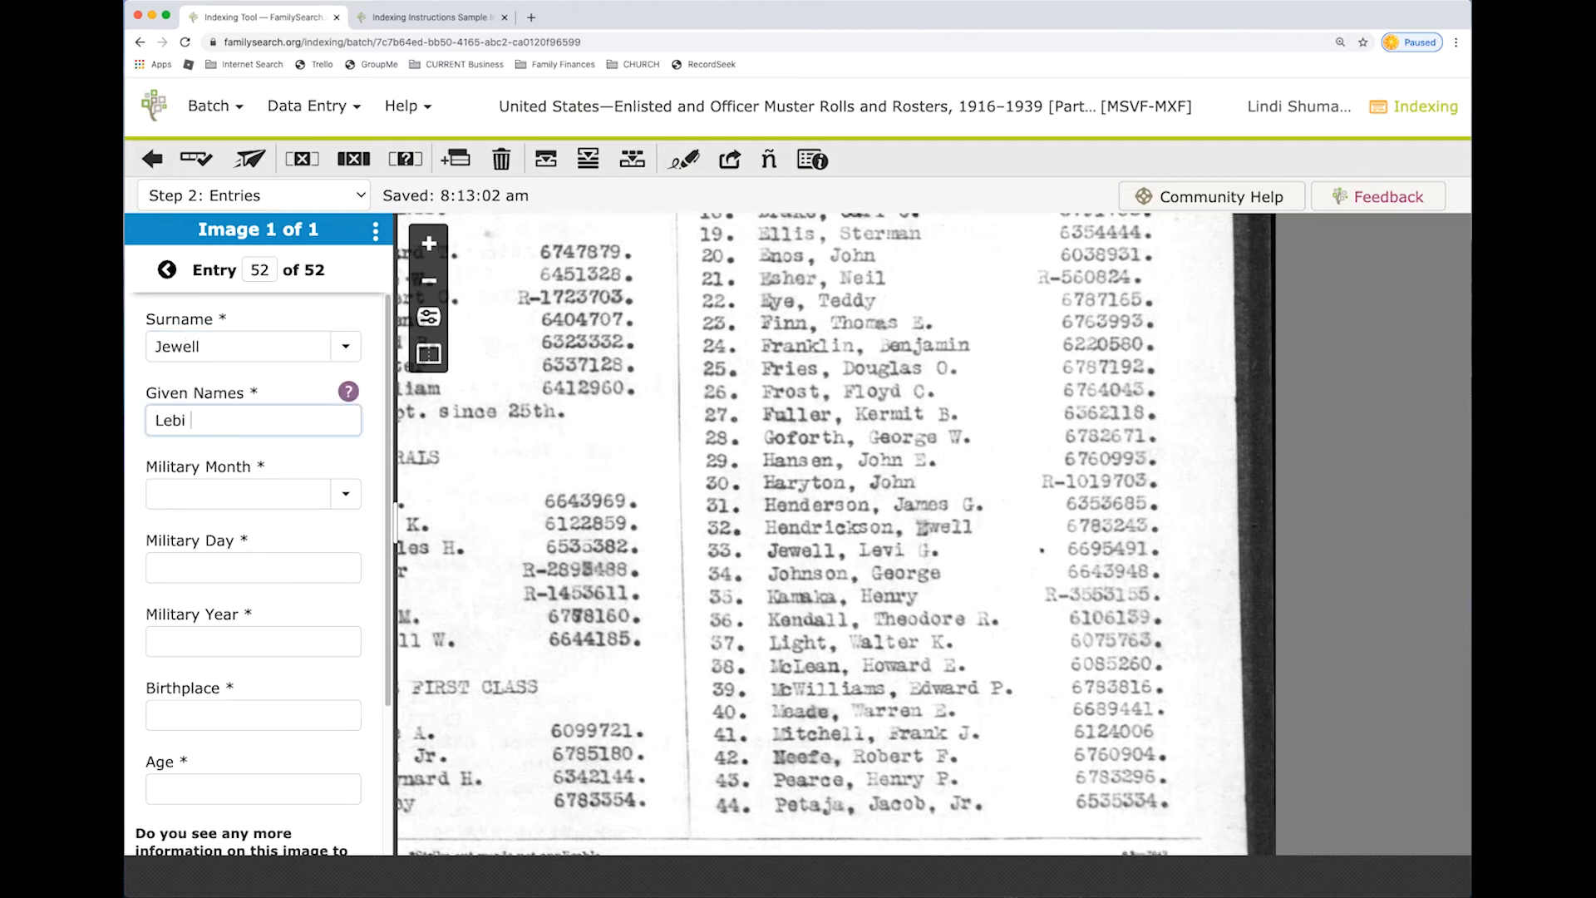
text(vi G)
key(Tab)
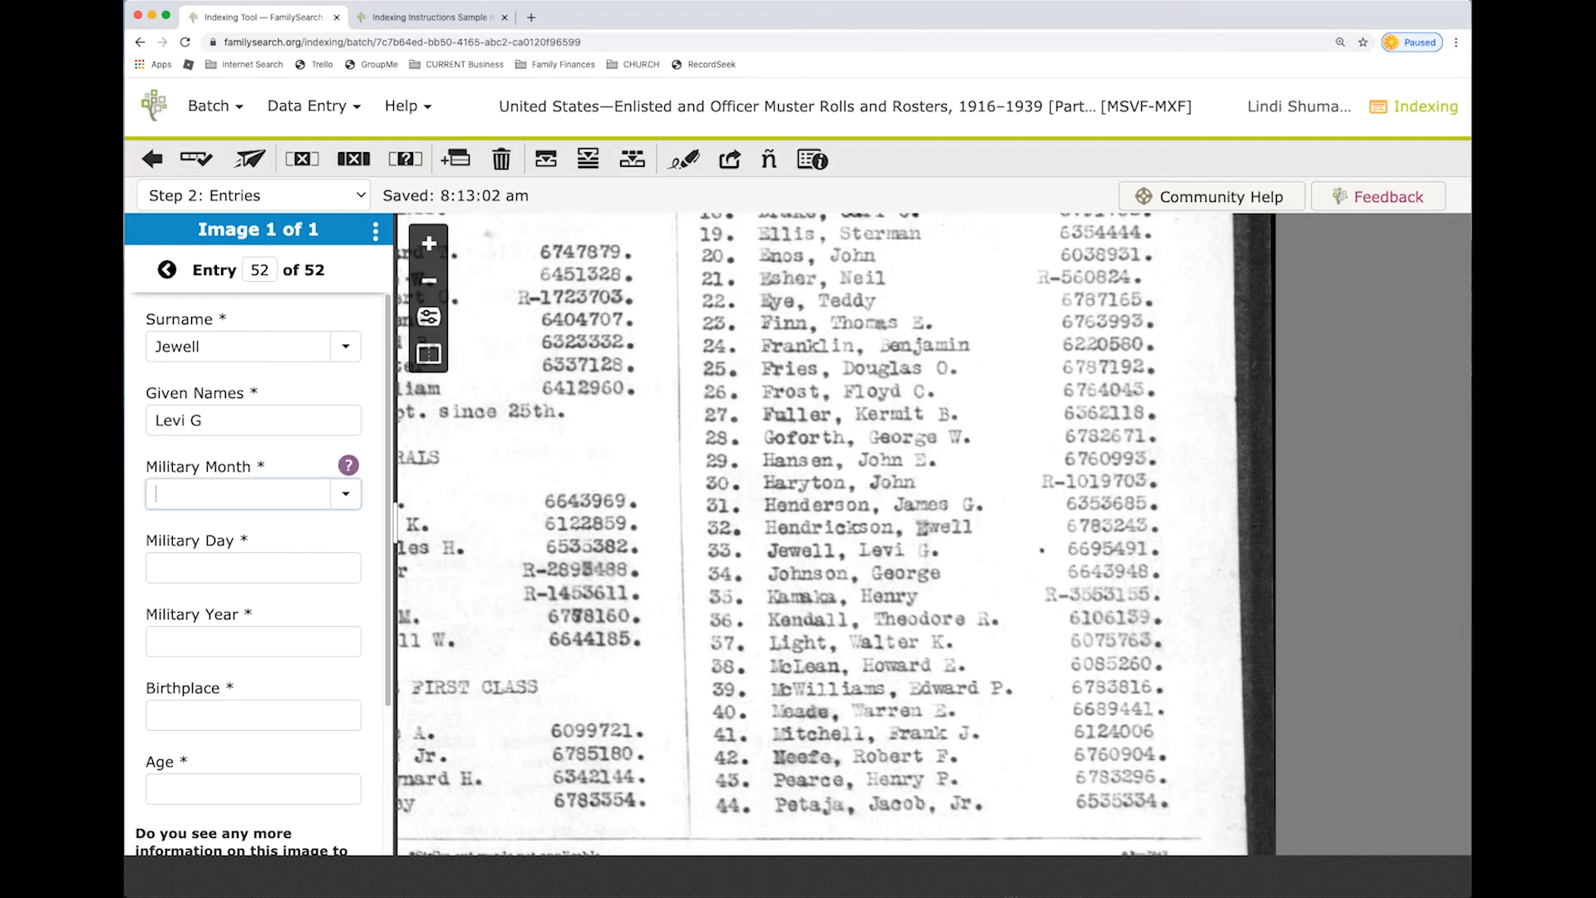
Set entry 52's military date to Jan, 31, 1929 and mark its birthplace and age as blank.
text(Jan)
key(Tab)
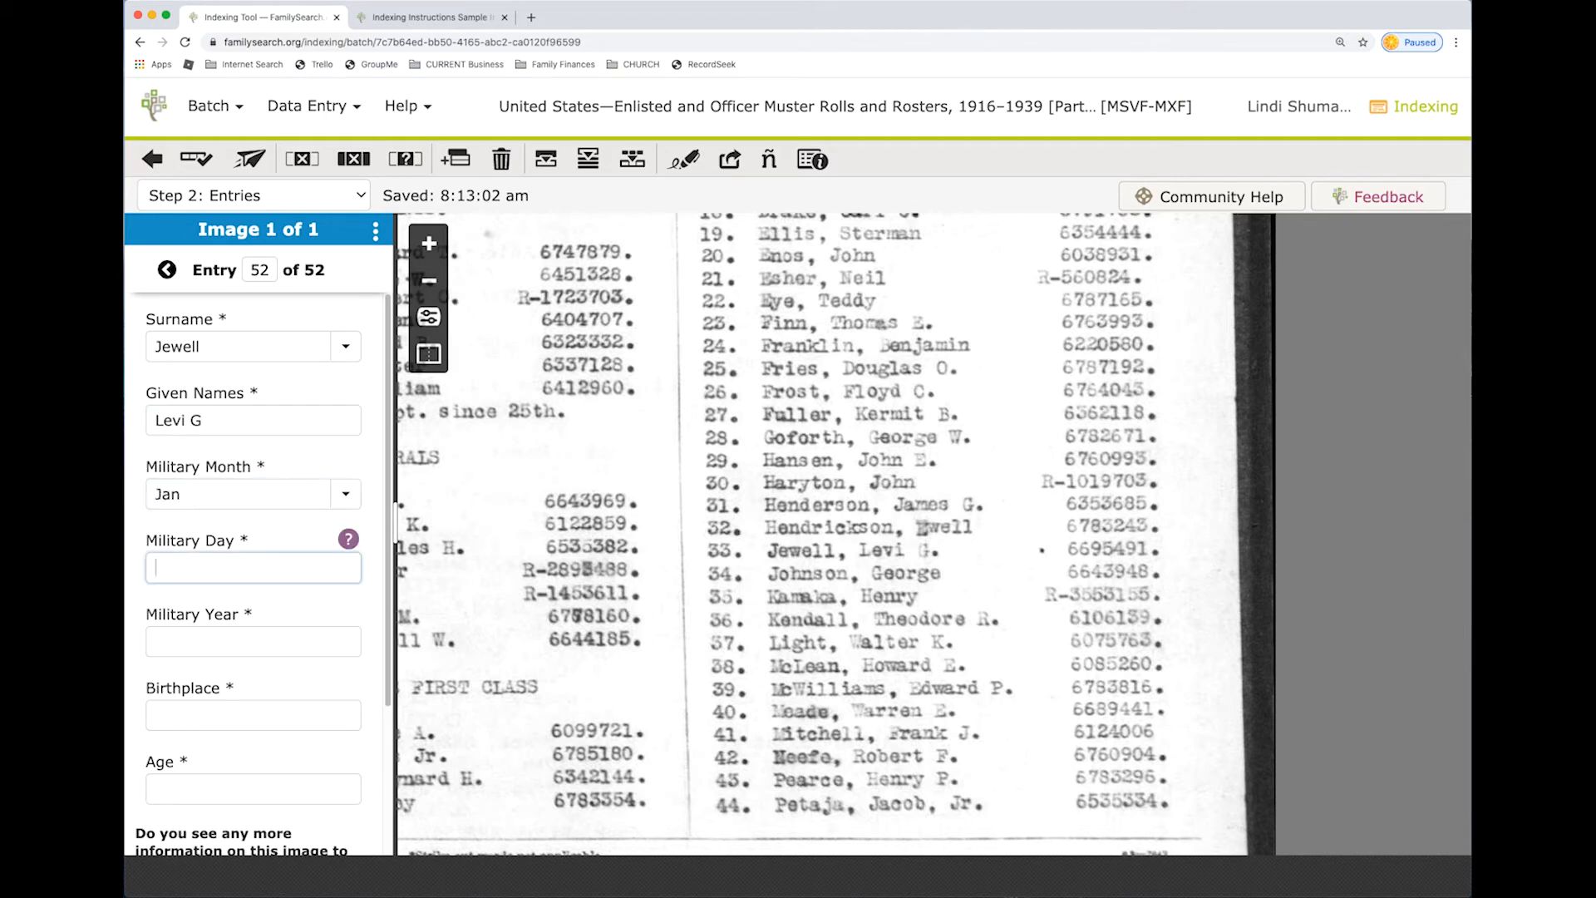
text(31)
key(Tab)
text(1929)
key(Tab)
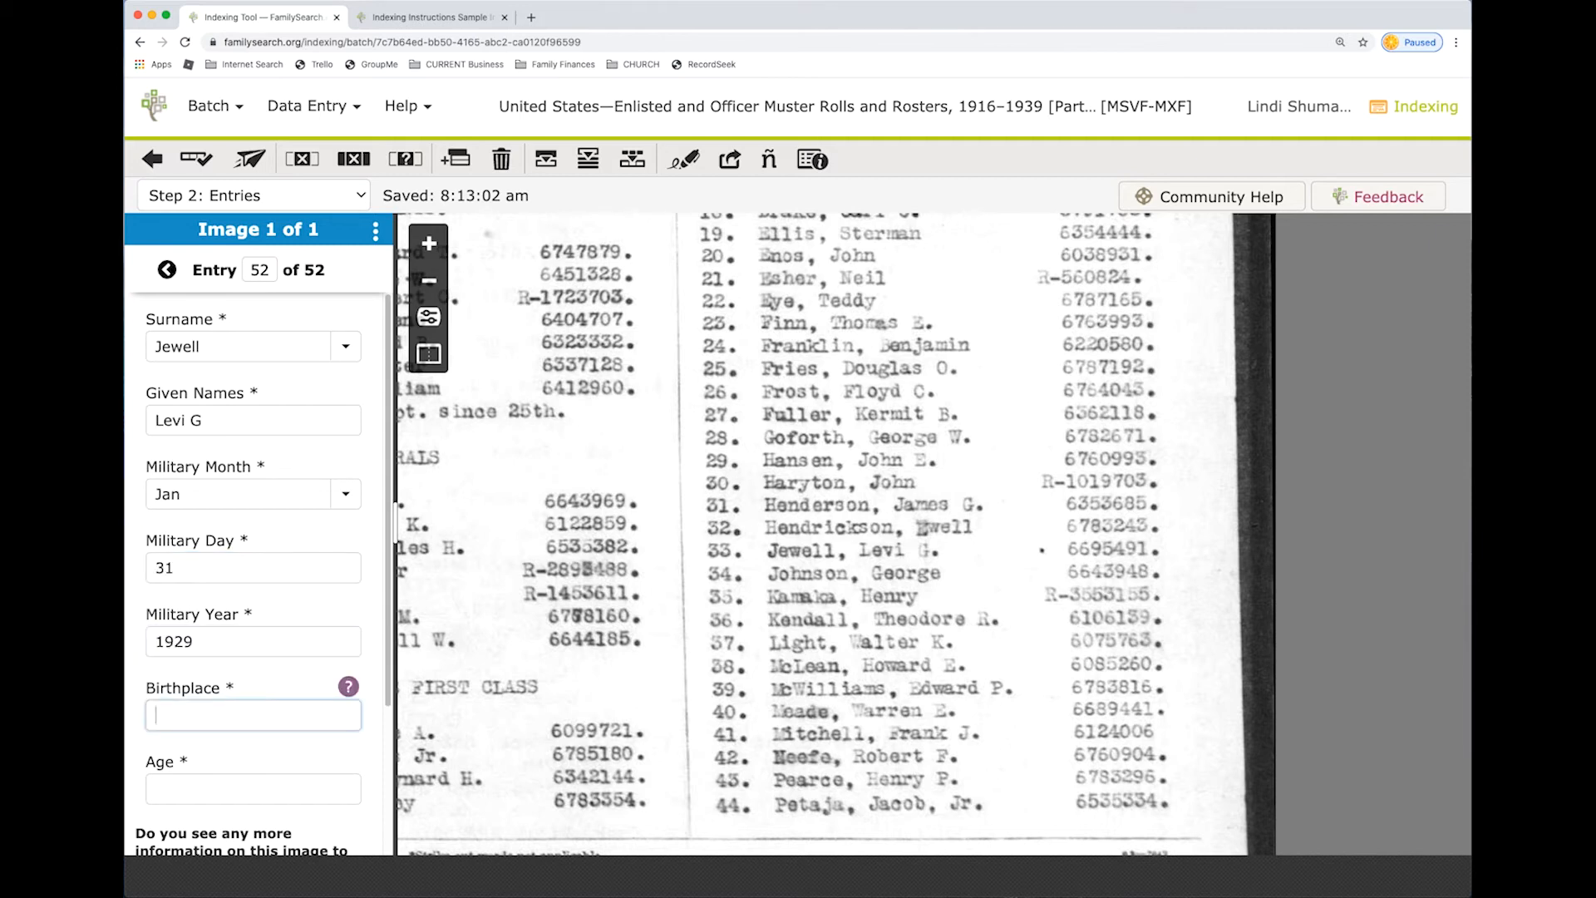
key(ctrl+b)
key(ctrl+b)
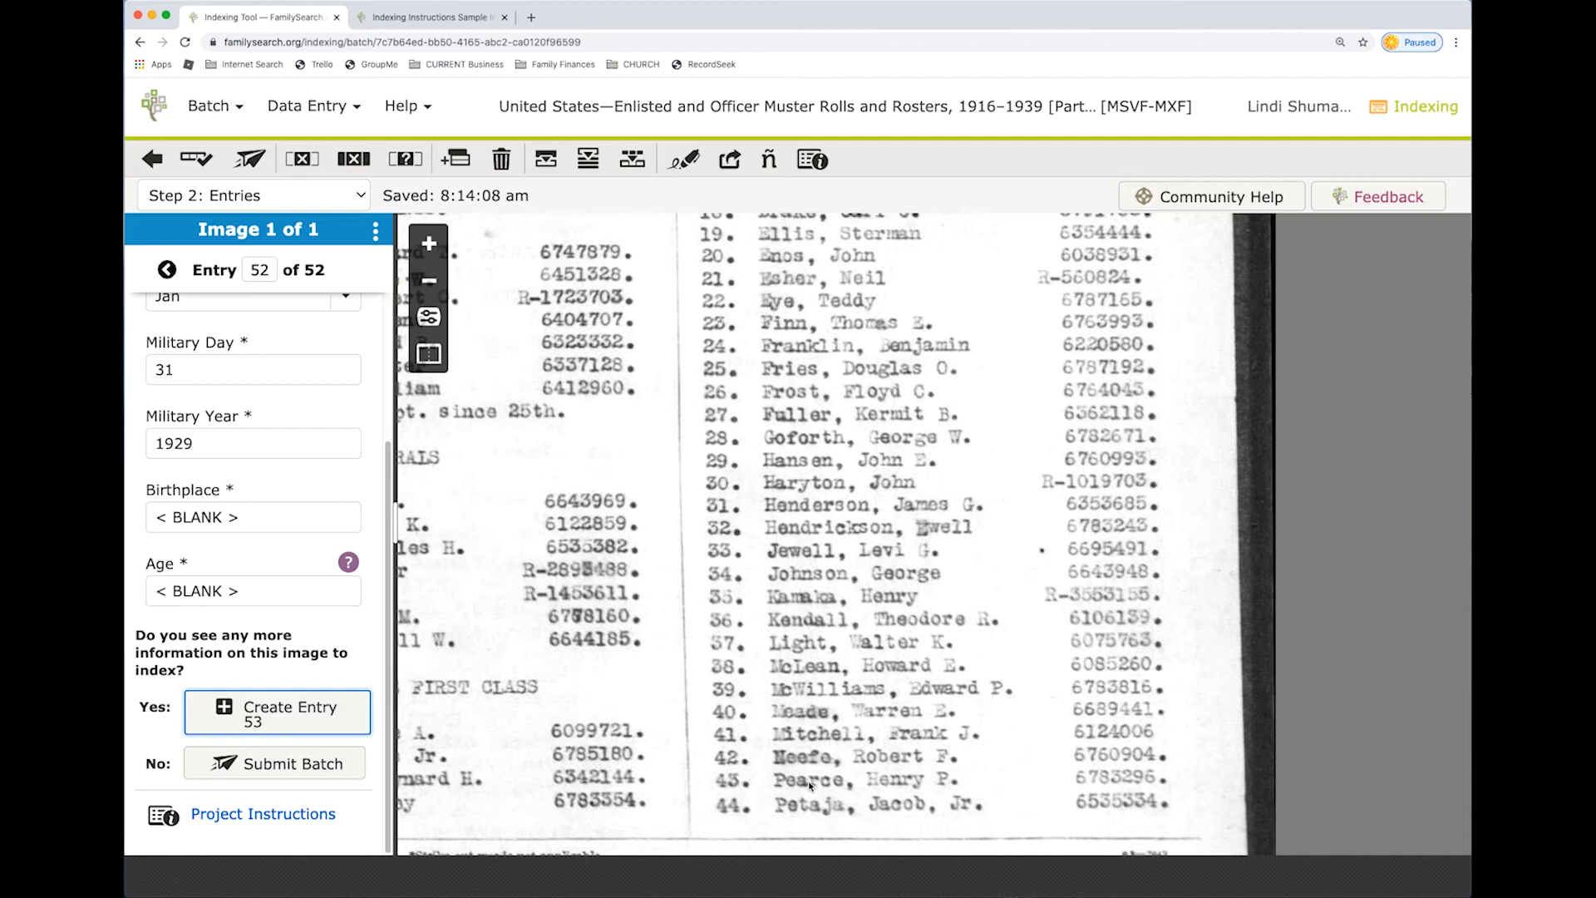
Add 15 entries after the last entry and move on to entry 53.
click(453, 158)
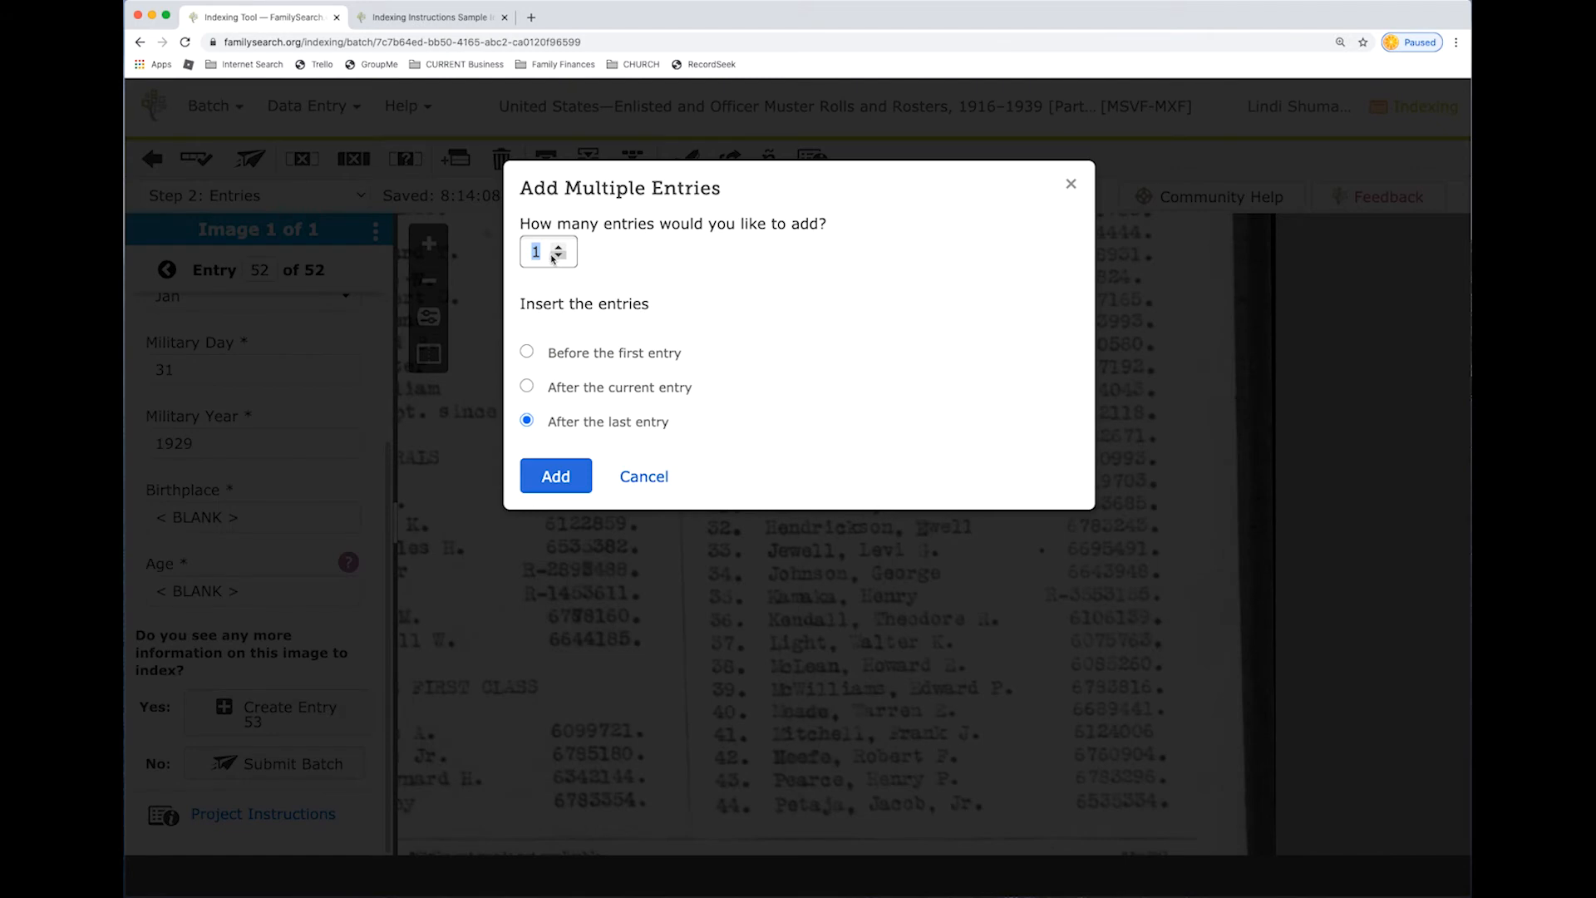
text(15)
click(574, 478)
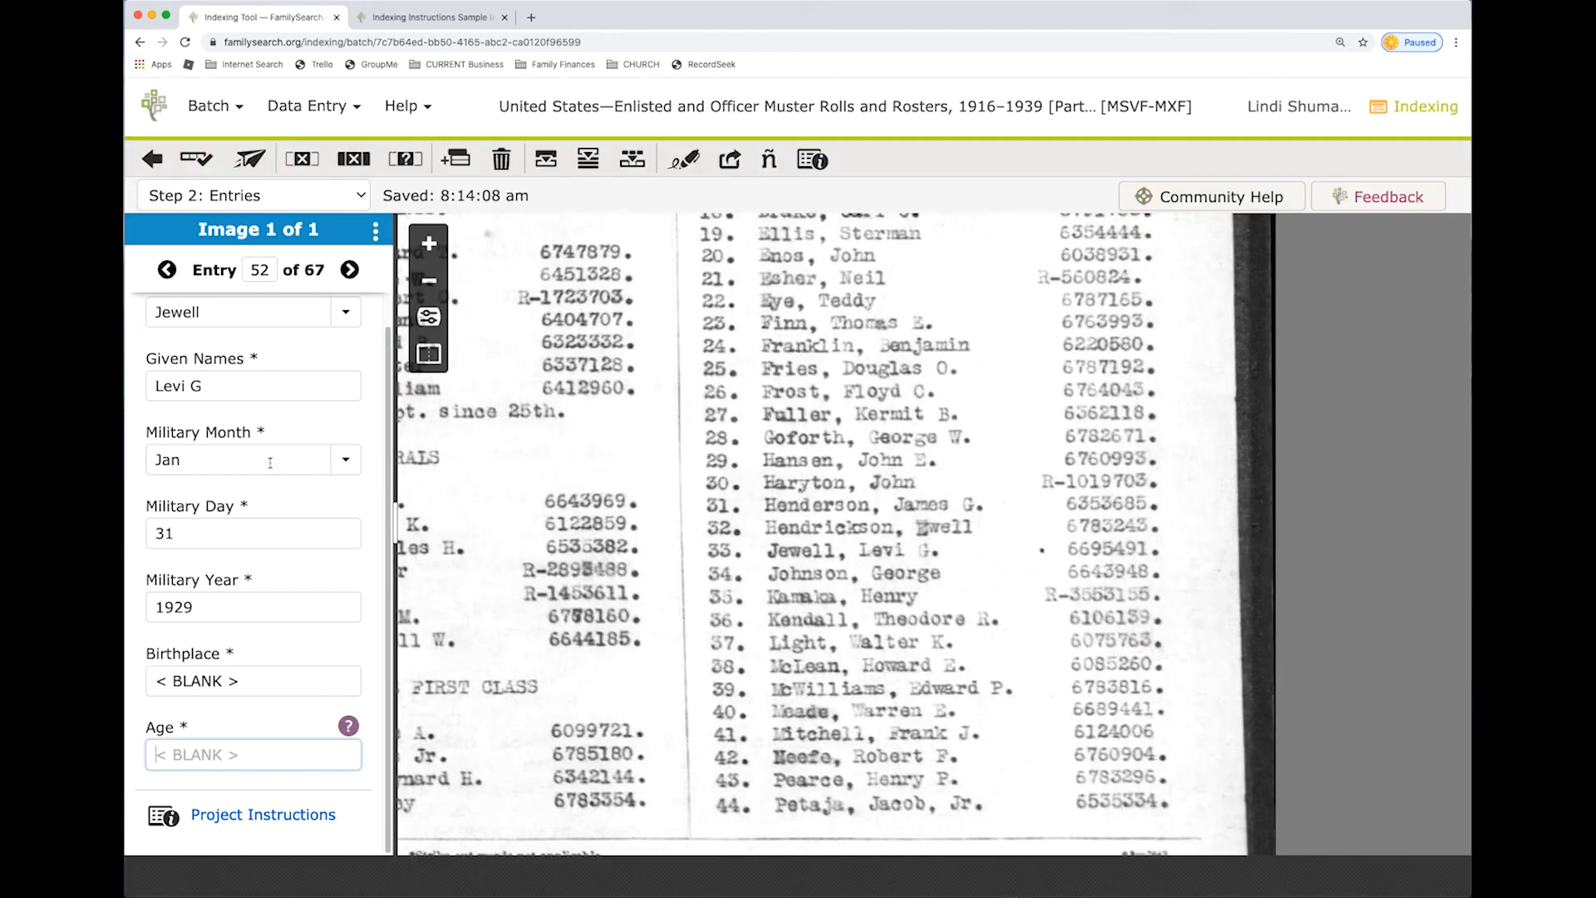
click(283, 716)
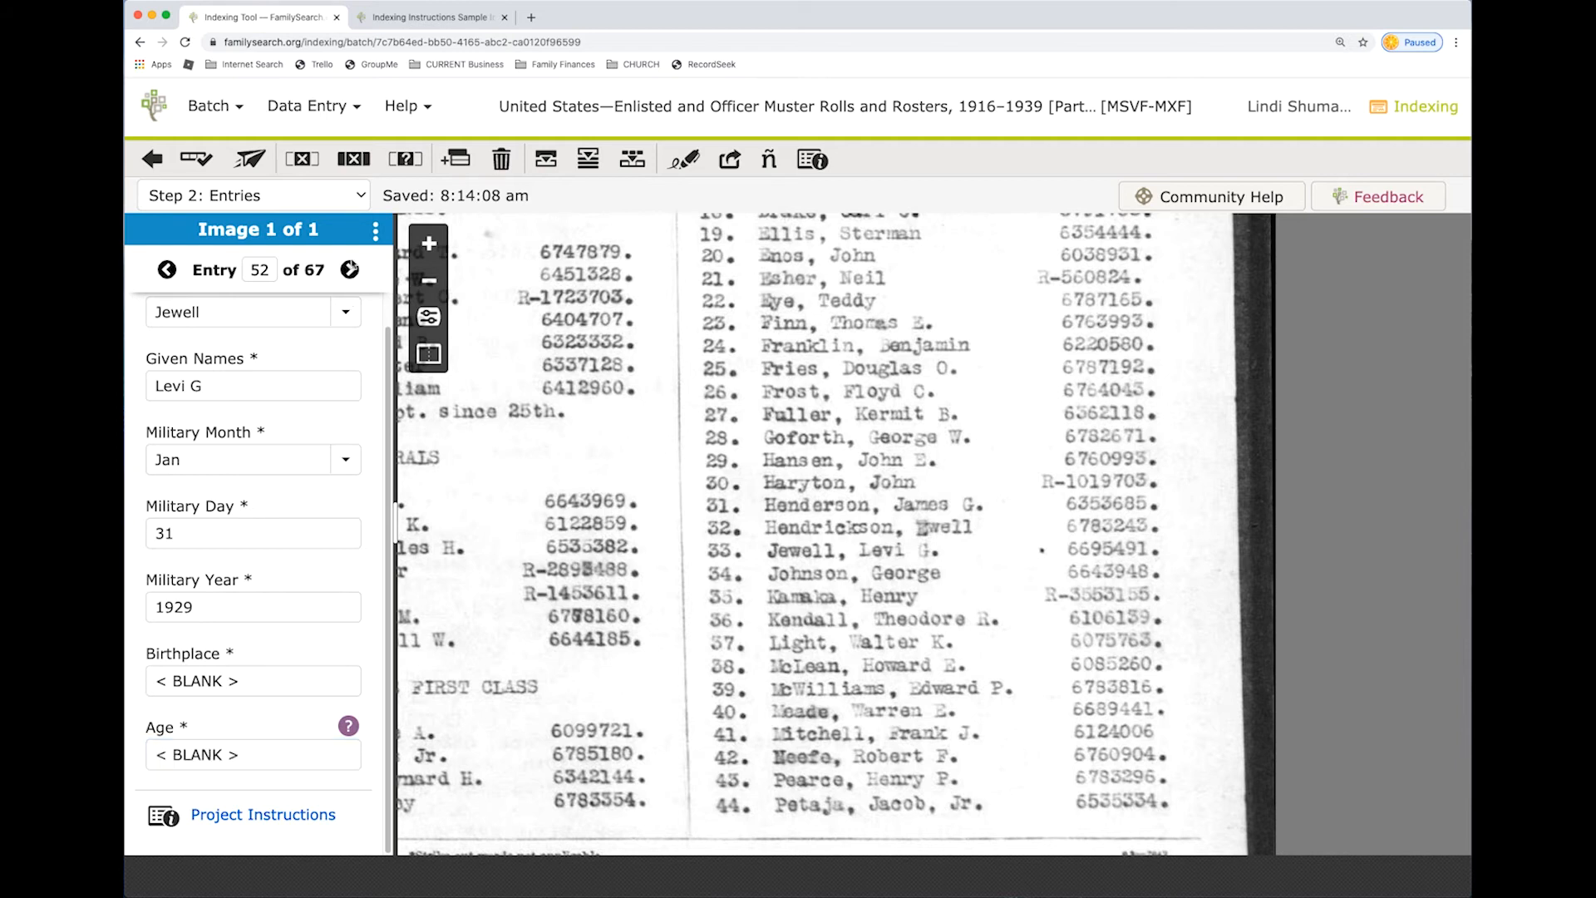
click(350, 269)
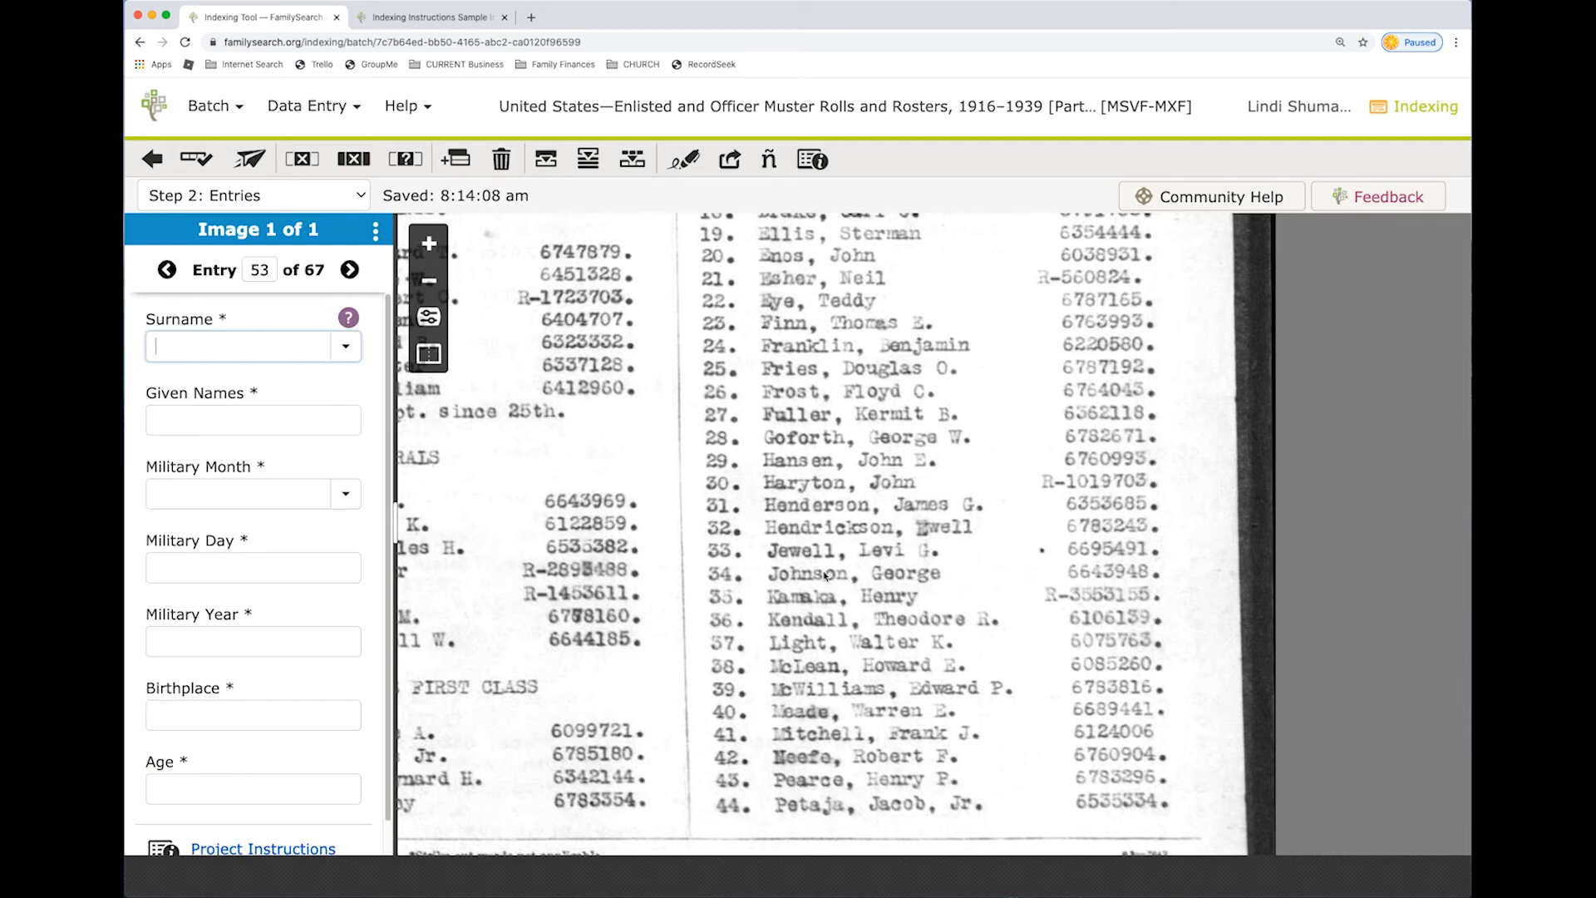
Enter the surname and given name from roster line 34 in entry 53.
text(Joh)
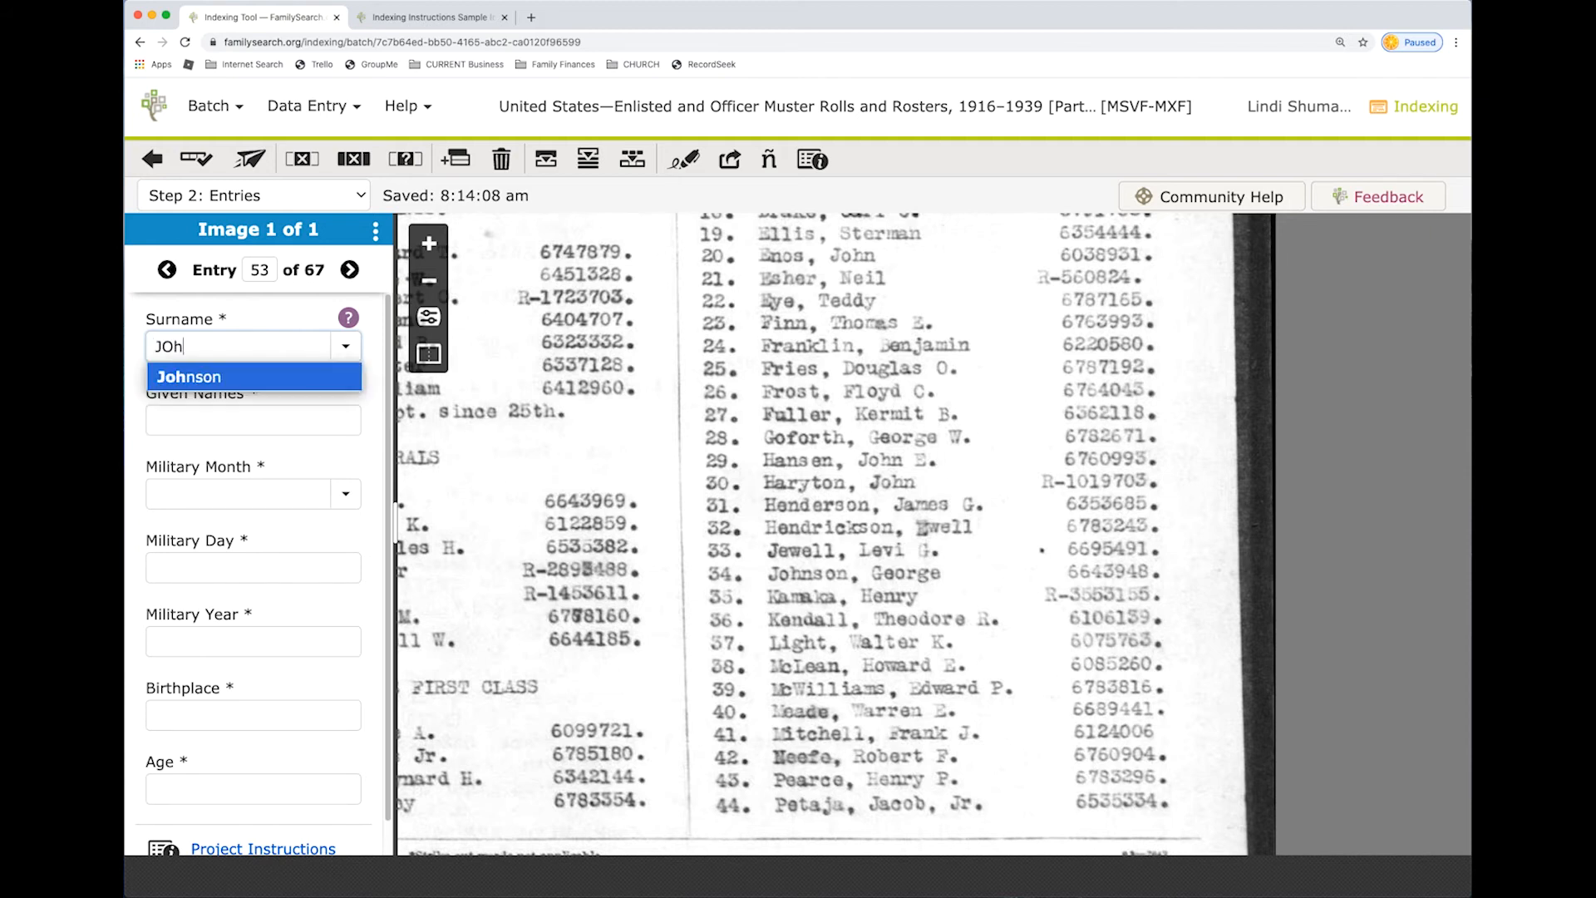
text(nson)
key(Tab)
text(George)
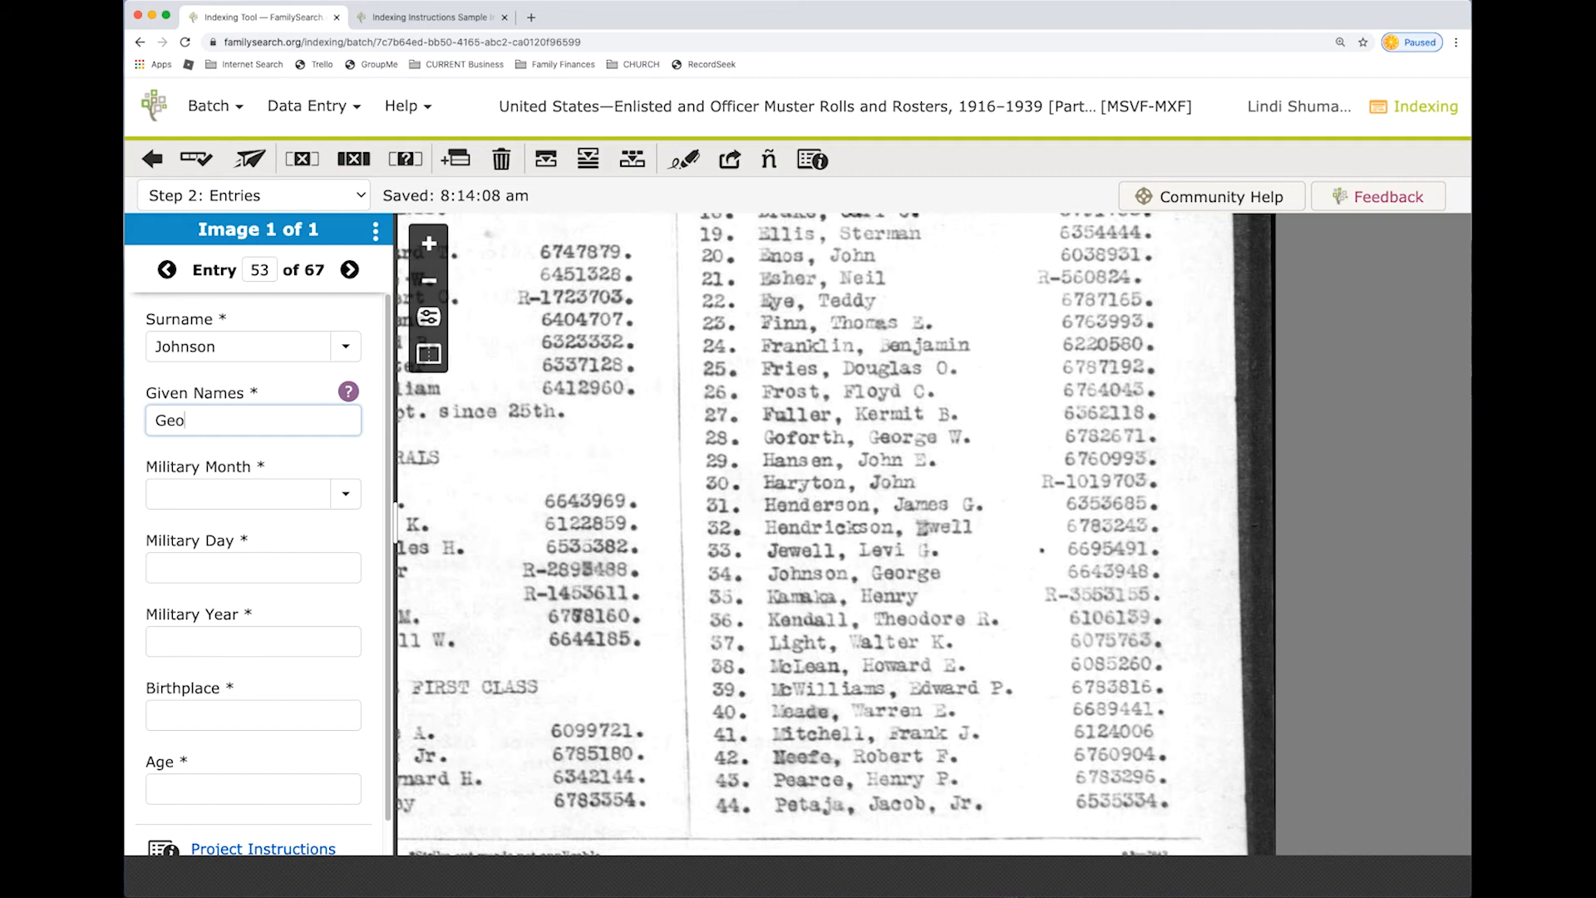
key(Tab)
Copy the military date Jan, 31, 1929 and the blank birthplace and age from the previous entry into entry 53.
key(ctrl+d)
key(ctrl+d)
key(ctrl+d)
key(ctrl+d)
key(ctrl+d)
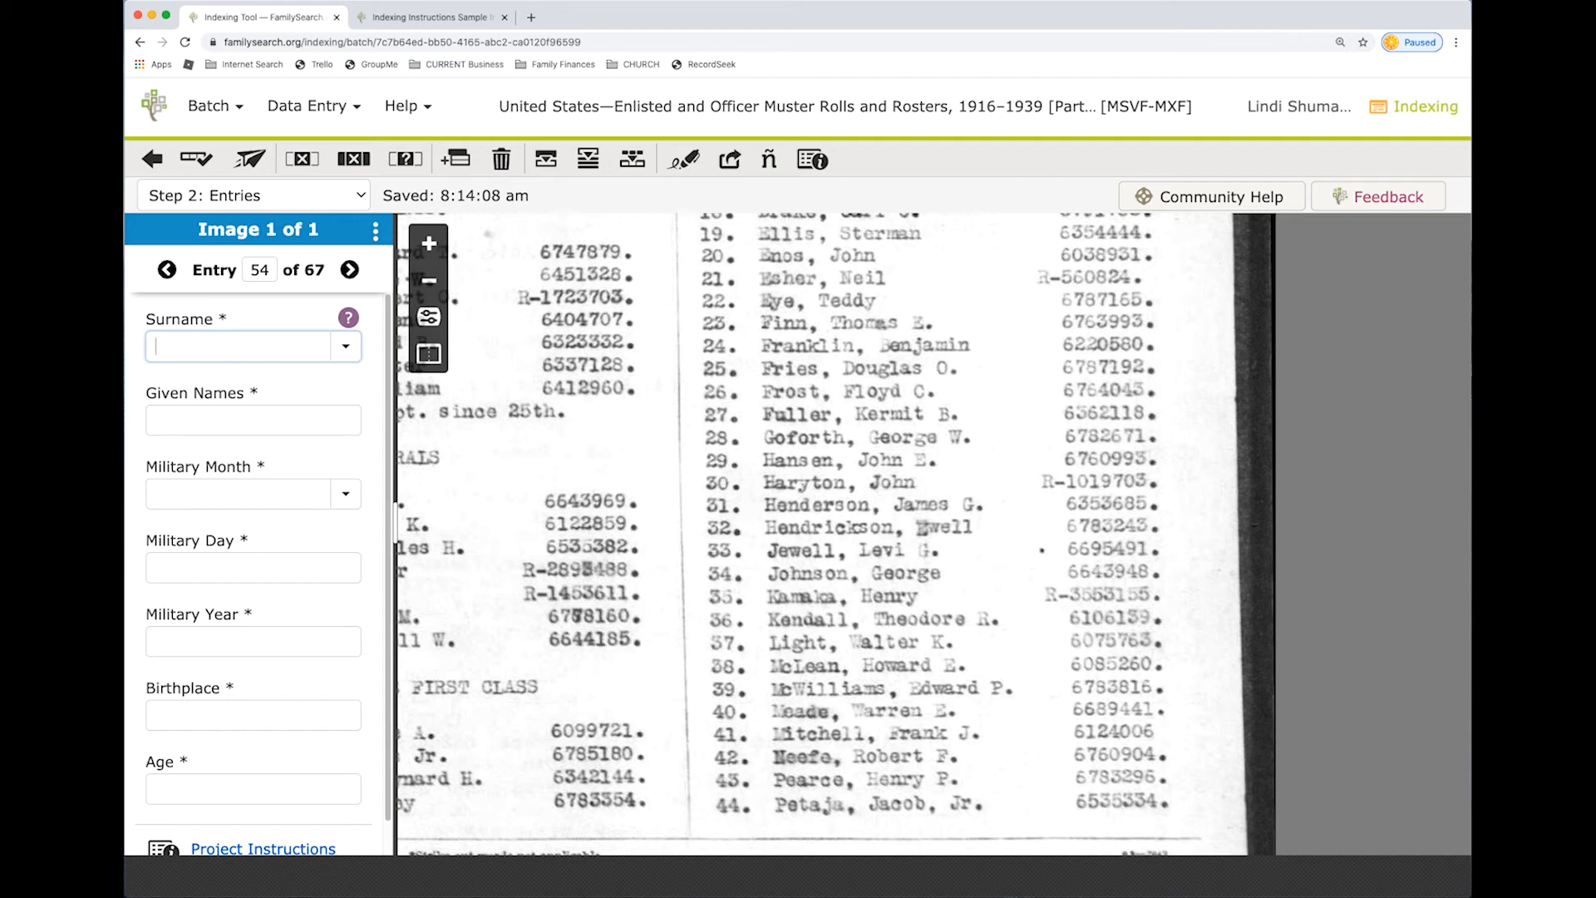
Enter the surname and given name from roster line 35 in entry 54.
text(Kamaka)
key(Tab)
text(Henry)
key(Tab)
Copy the military date Jan, 31, 1929 and the blank birthplace and age from the previous entry into entry 54.
key(ctrl+d)
key(ctrl+d)
key(ctrl+d)
key(ctrl+d)
key(ctrl+d)
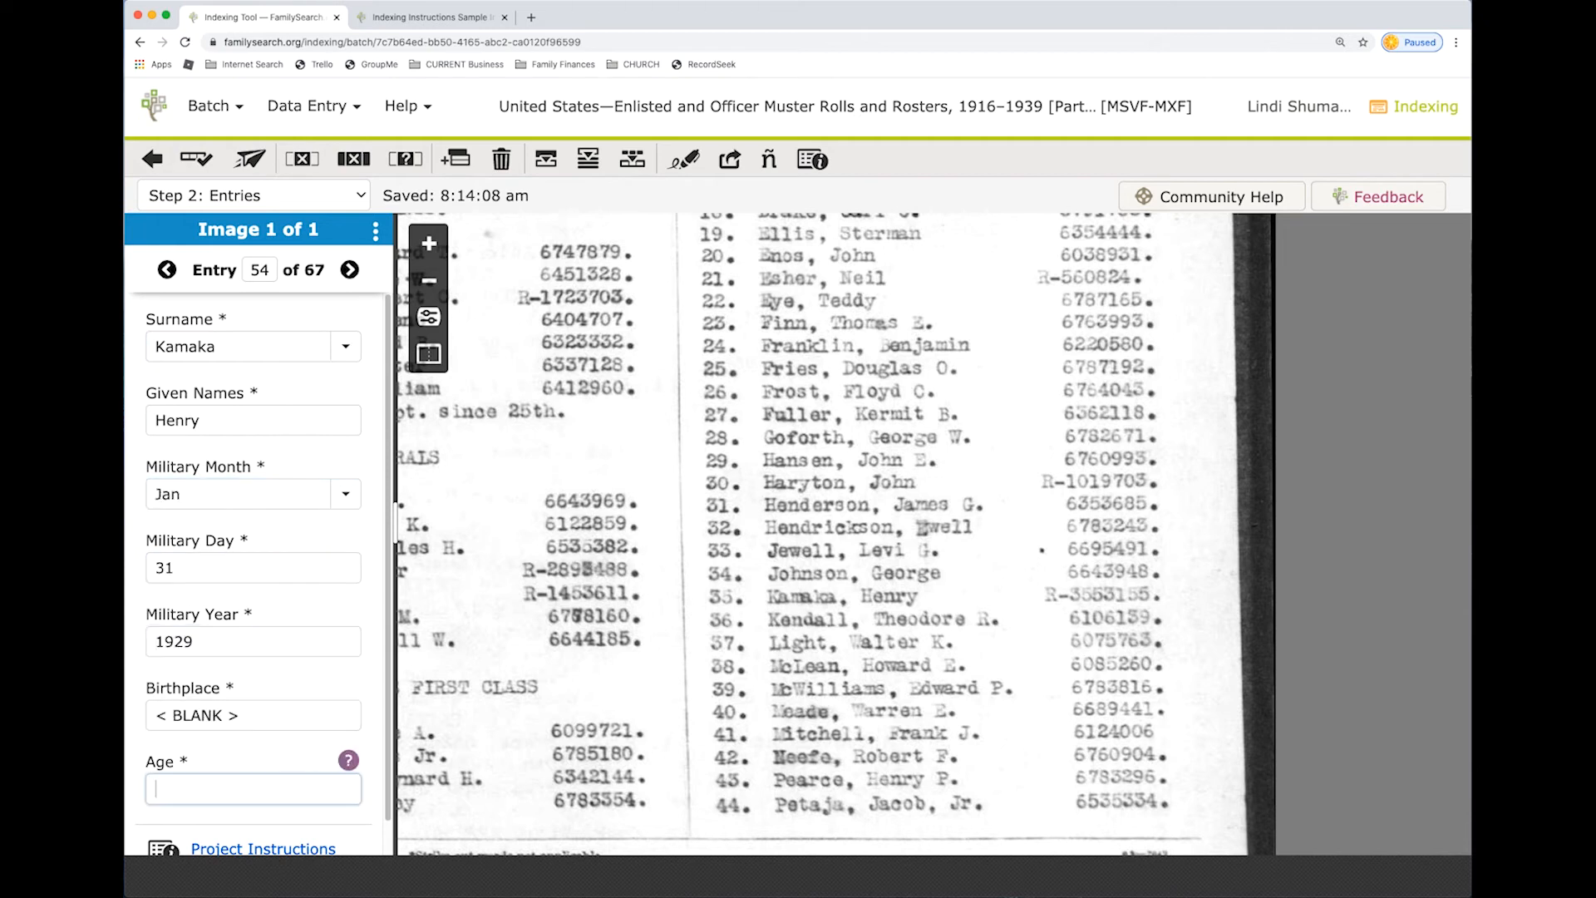
Enter the surname and given names from roster line 36 in entry 55.
text(Kendall)
key(Tab)
text(Theo)
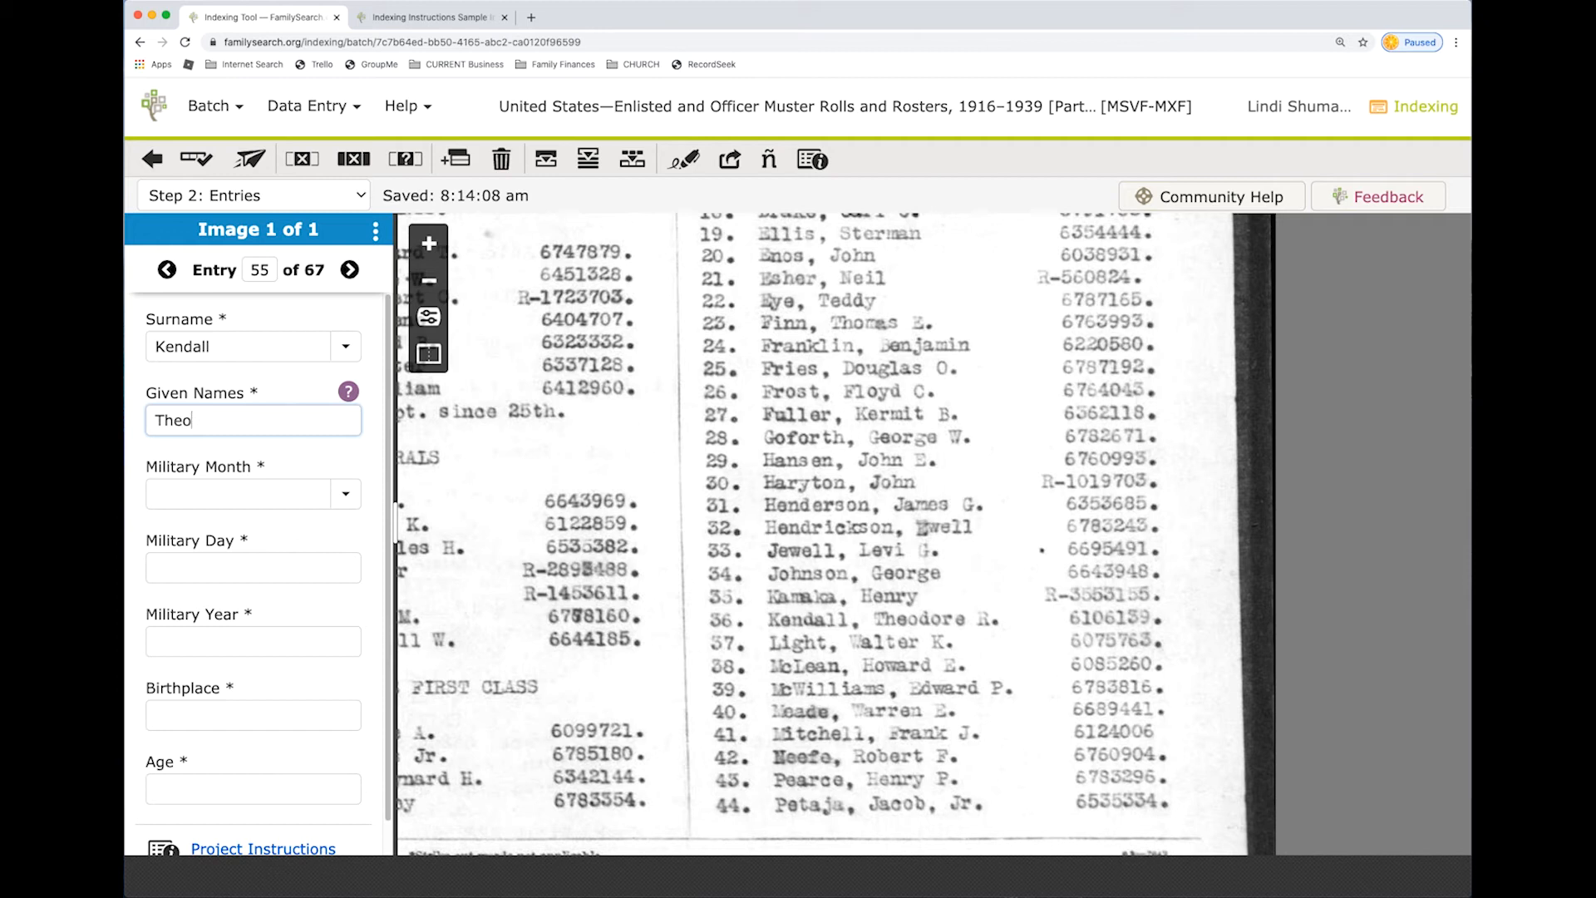
text(dore R)
key(Tab)
Set entry 55's military date to Jan, 31, 1929, mark its birthplace and age as blank, and advance to entry 56.
text(Jan)
key(Tab)
text(31)
key(Tab)
text(1929)
key(Tab)
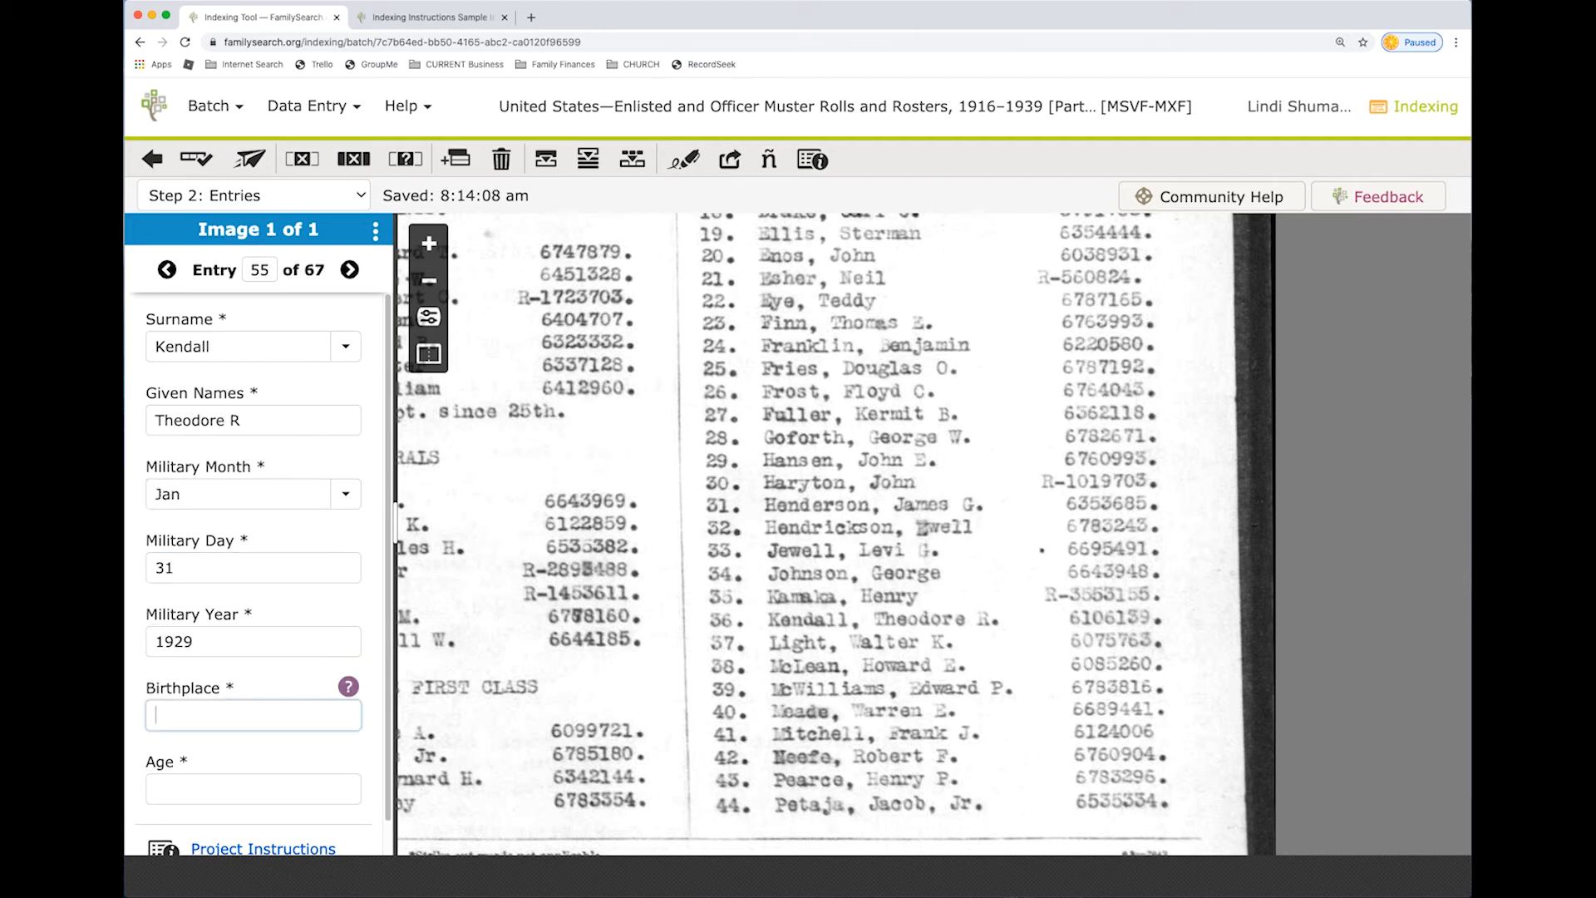
key(ctrl+b)
key(Tab)
key(Tab)
Enter the surname and given names from roster line 37 in entry 56.
text(Light)
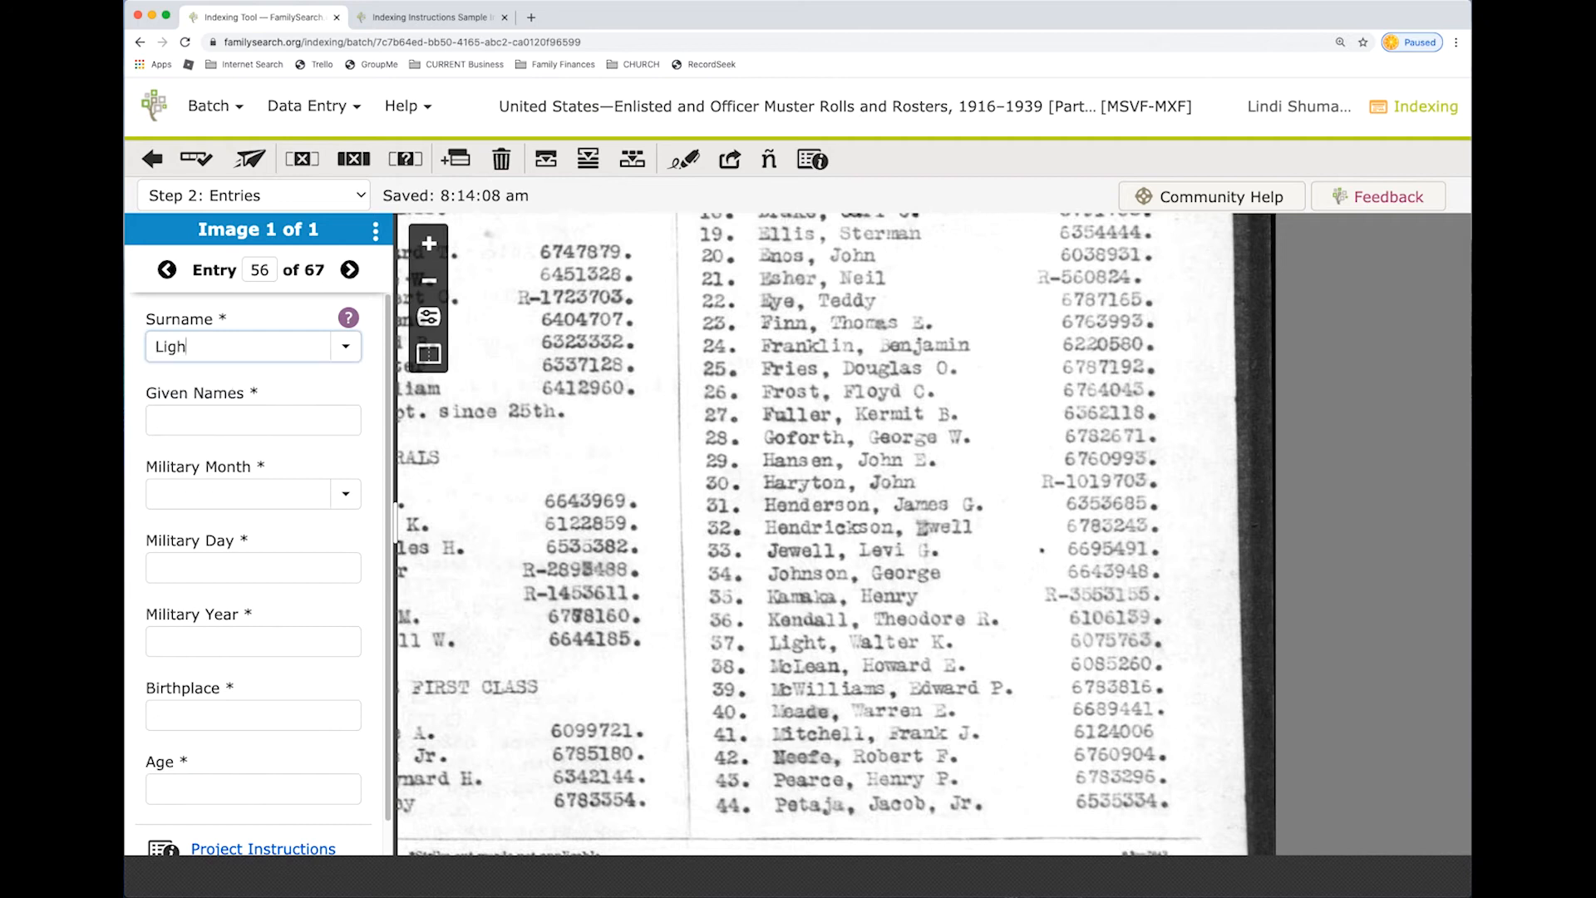
key(Tab)
text(L)
key(BackSpace)
text(Walter K)
key(Tab)
Set entry 56's military date to Jan, 31, 1929, mark its birthplace and age as blank, and advance to entry 57.
key(Tab)
text(31)
key(Tab)
text(1933)
key(Tab)
key(ctrl+b)
key(Tab)
key(Tab)
Enter the surname and given names from roster line 38 in entry 57.
text(McLean)
key(Tab)
text(Howard E)
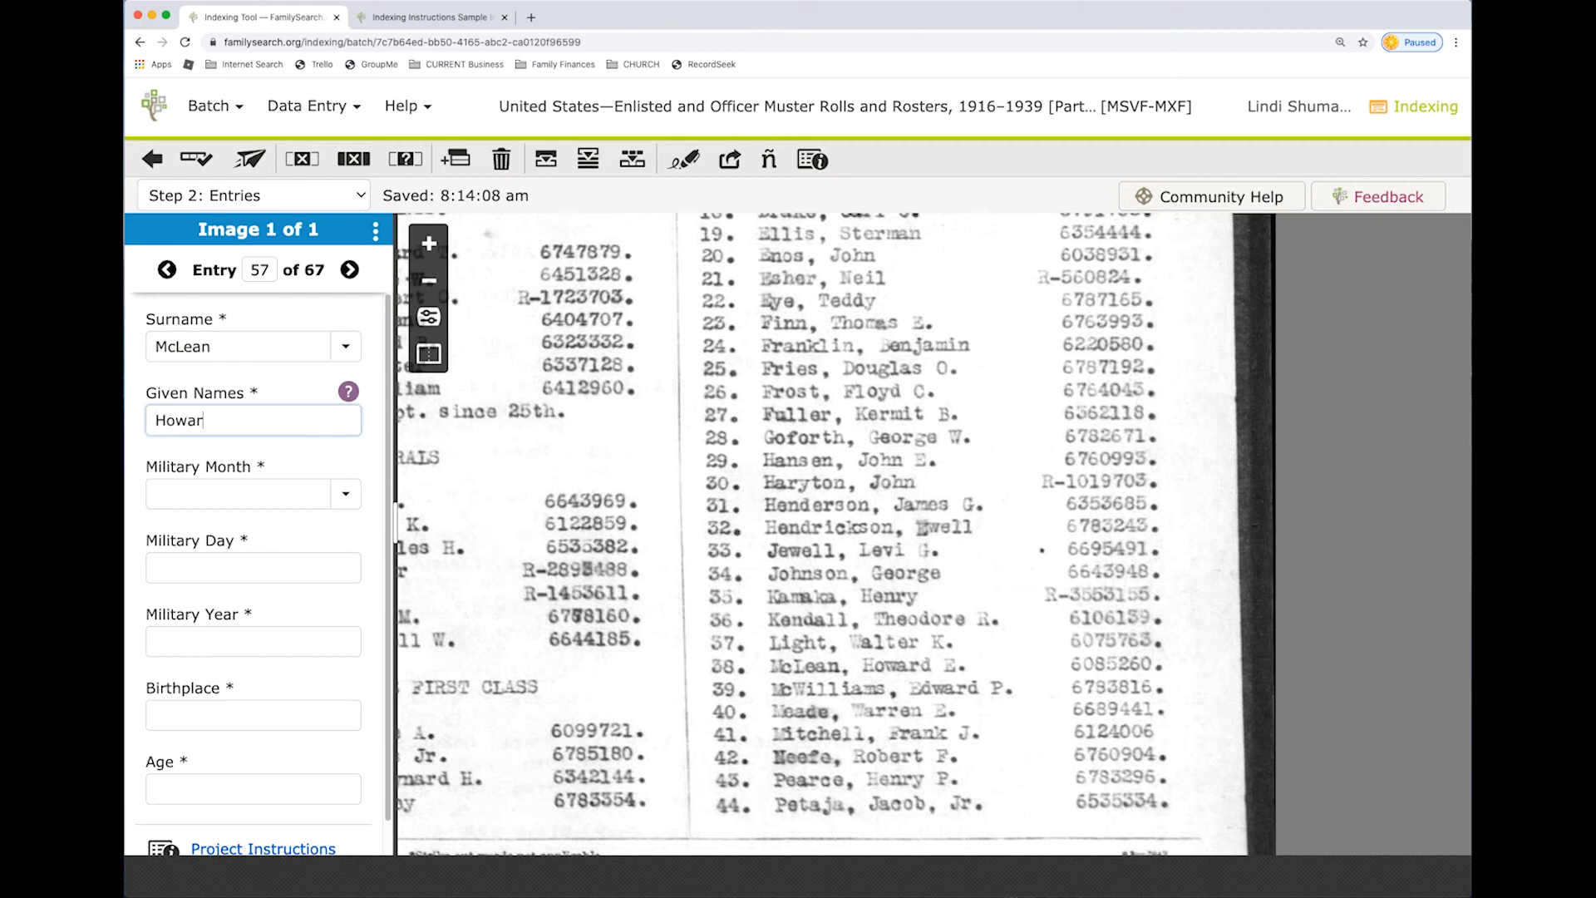
key(Tab)
Copy the military date Jan, 31, 1929 from the previous entry into entry 57 and mark its birthplace and age as blank.
key(ctrl+d)
key(Tab)
key(ctrl+d)
key(Tab)
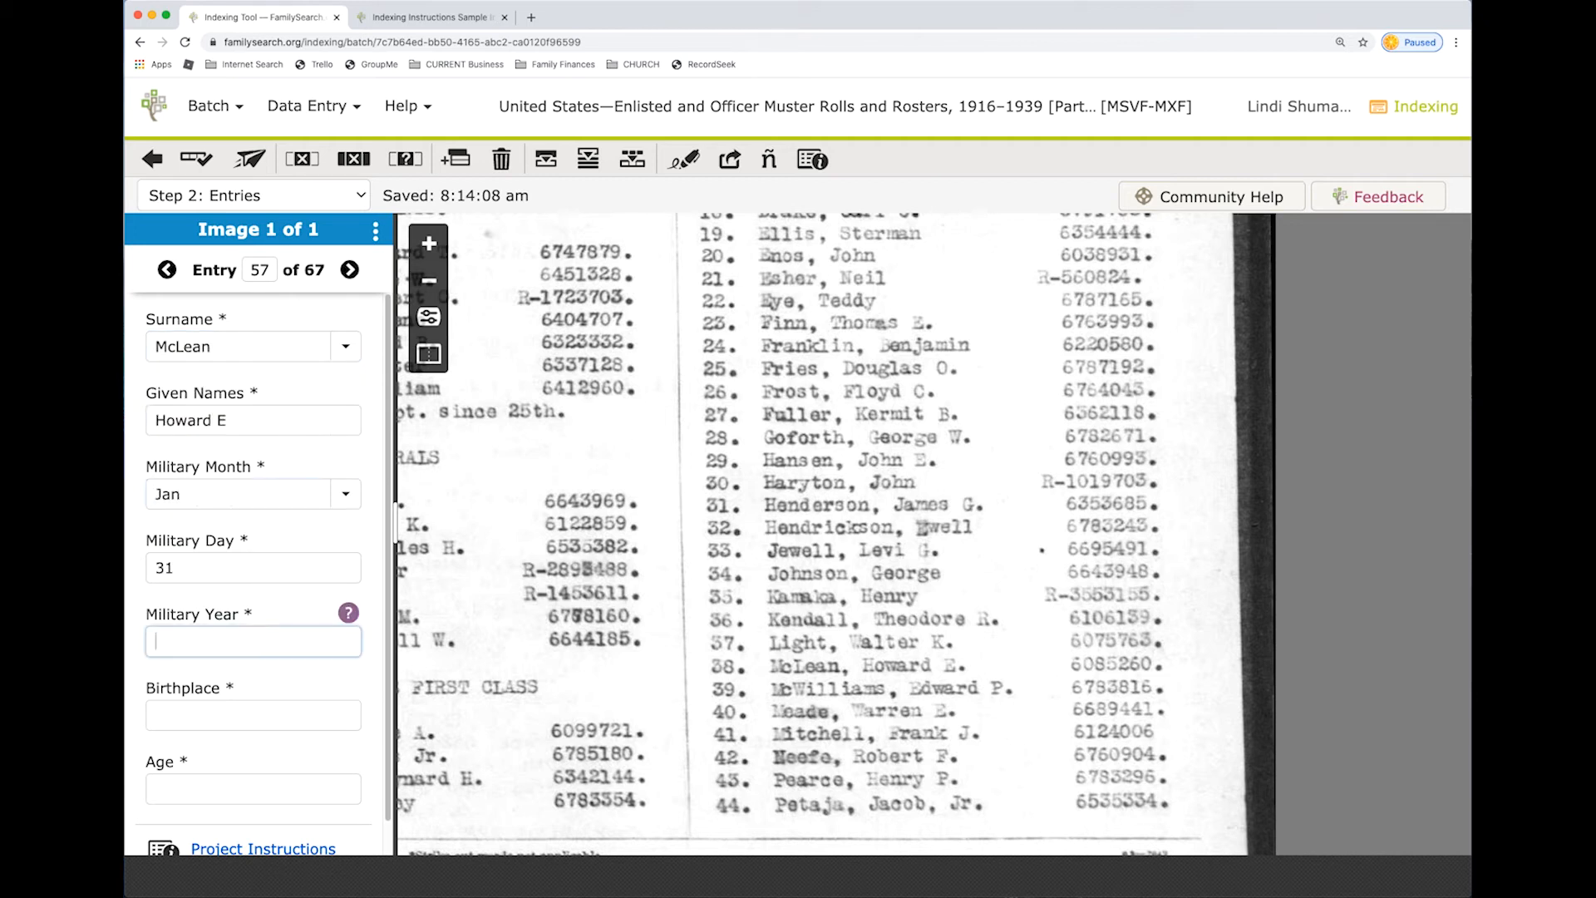
key(ctrl+d)
key(Tab)
key(ctrl+b)
key(Tab)
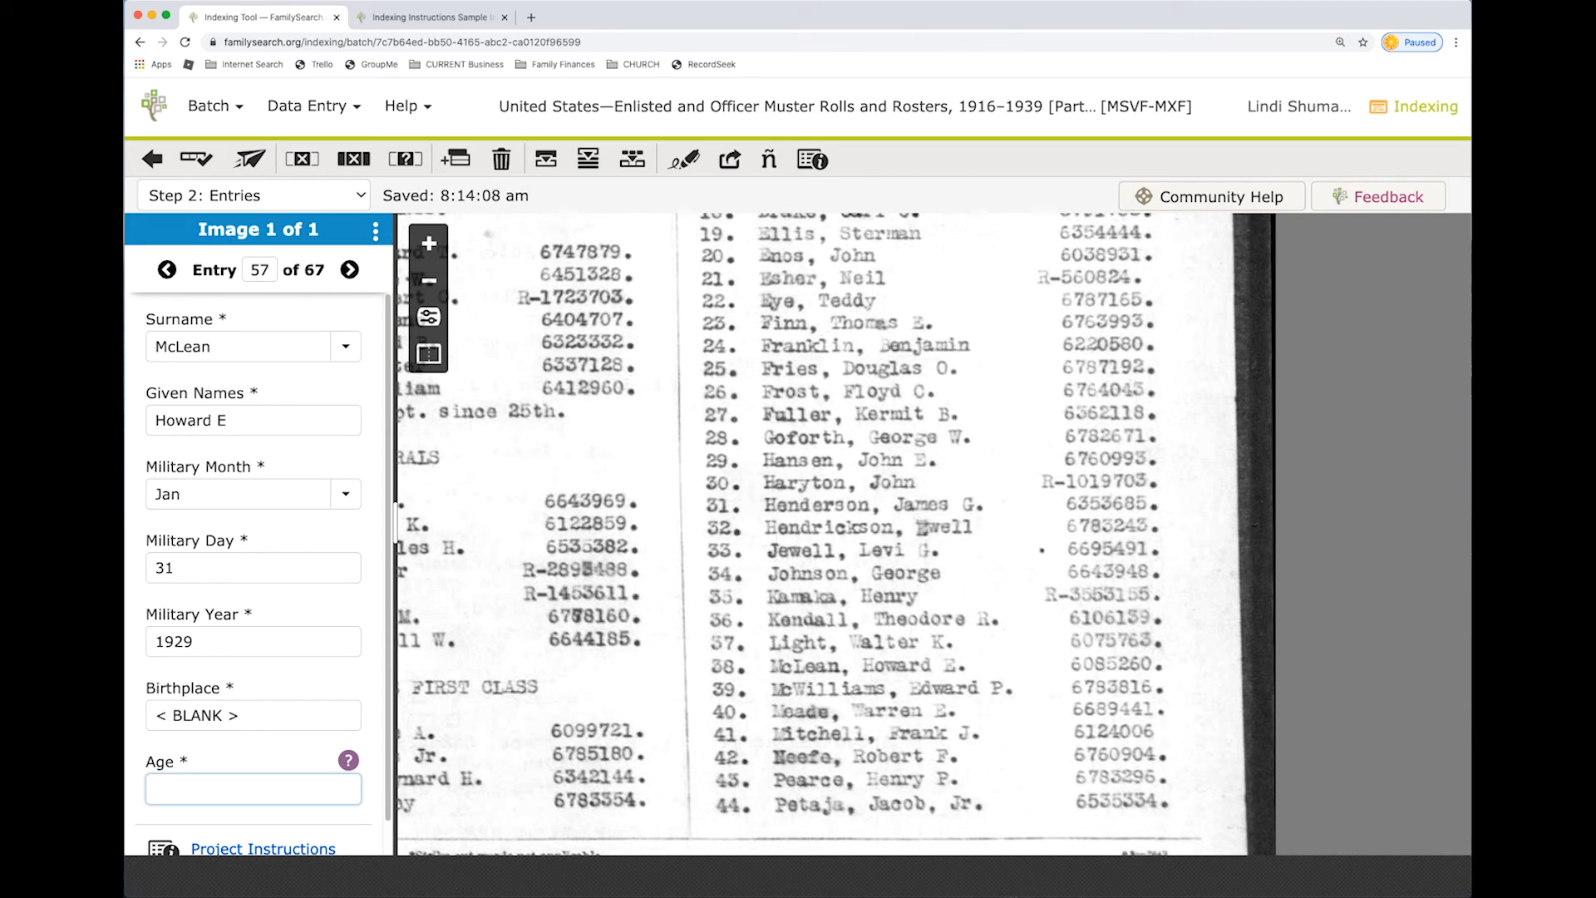
key(Tab)
Enter the surname and given names from roster line 39 in entry 58.
text(McWilliams)
key(Tab)
text(Edward P)
key(Tab)
Set entry 58's military date to Jan, 31, 1929, mark its birthplace and age as blank, and advance to entry 59.
text(Jan)
key(Tab)
text(31)
key(Tab)
text(1929)
key(Tab)
key(ctrl+b)
key(Tab)
key(Tab)
Enter the surname and given names from roster line 40 in entry 59.
text(Meade)
key(Tab)
text(Warren E)
key(Tab)
Set entry 59's military date to Jan, 31, 1929, mark its birthplace and age as blank, and advance to entry 60.
text(Jan)
key(Tab)
text(31)
key(Tab)
text(1929)
key(Tab)
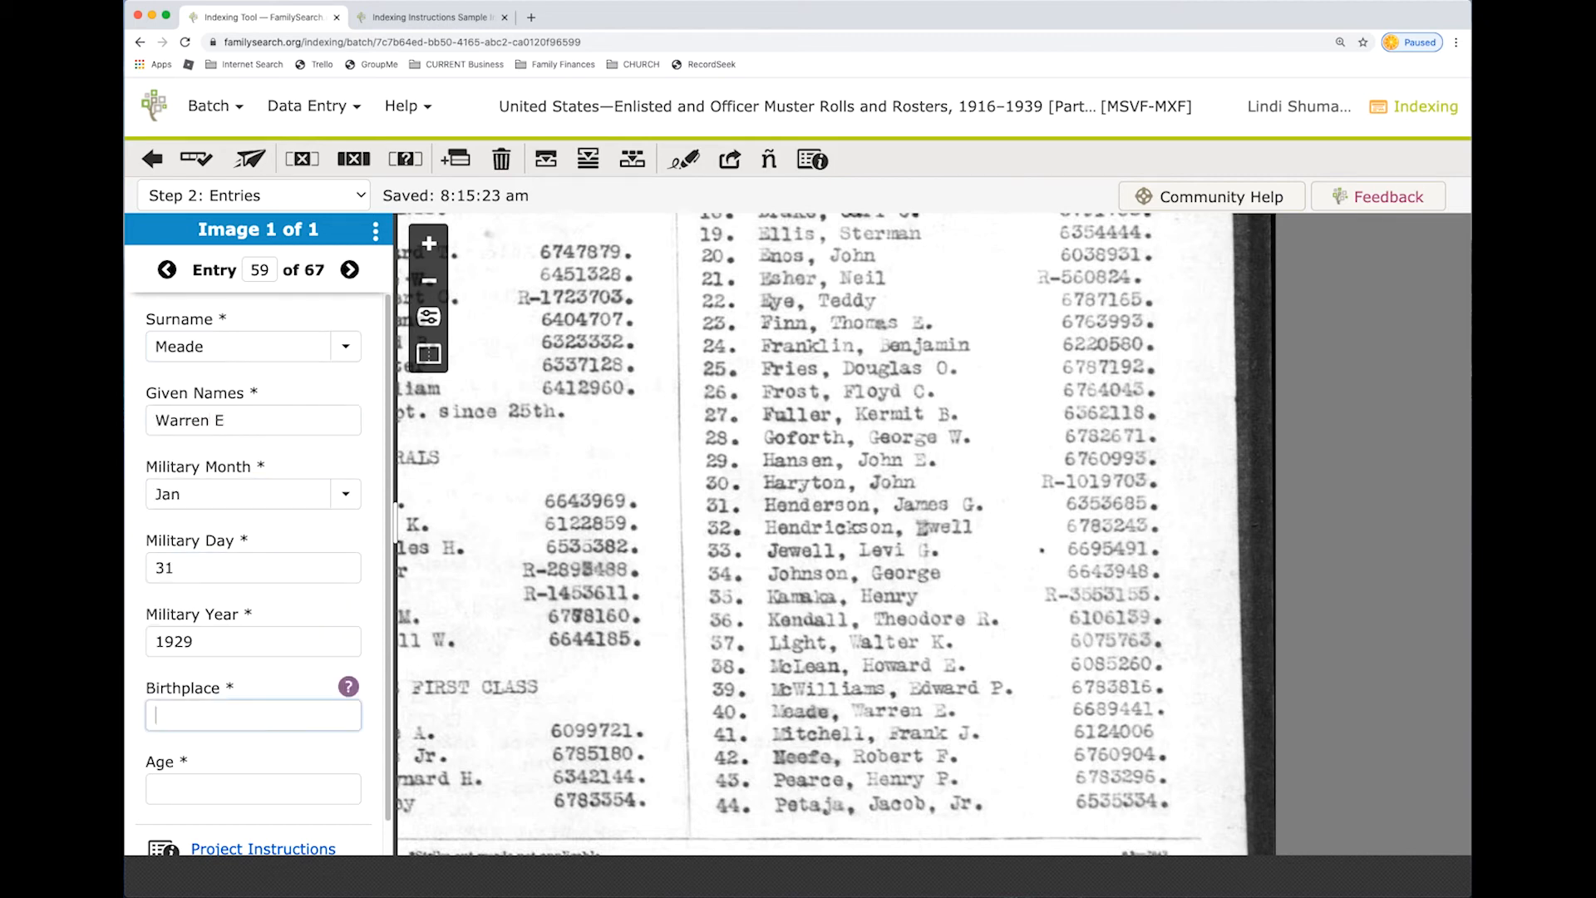
key(ctrl+b)
key(Tab)
Enter the surname and given names from roster line 41 in entry 60.
text(M)
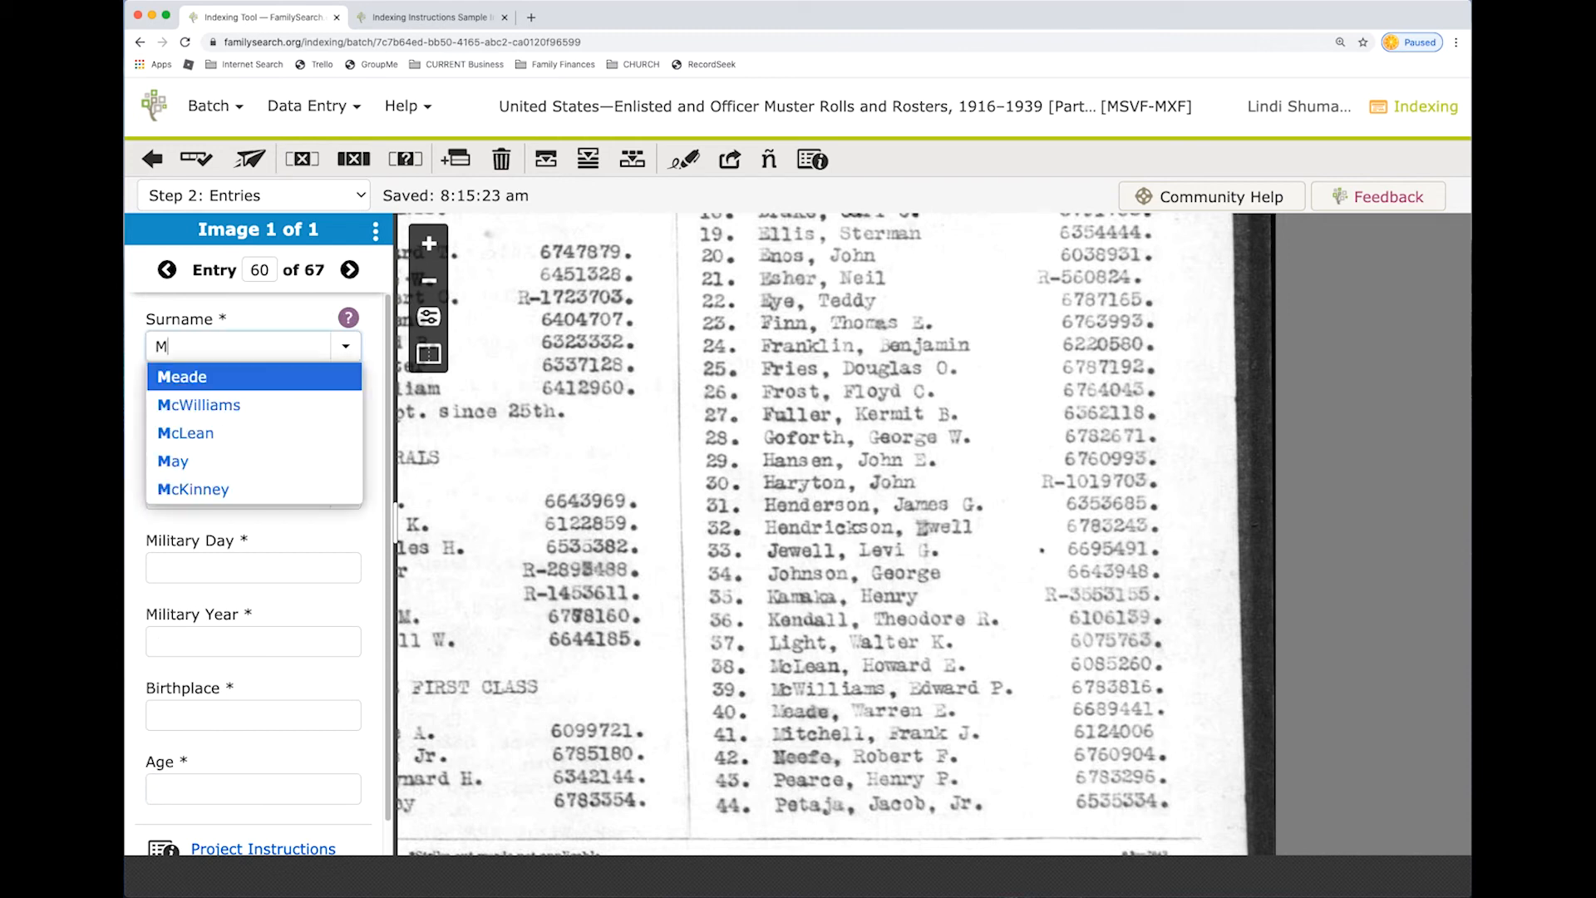
text(itchell)
key(Tab)
text(Frank J)
key(Tab)
Set entry 60's military date to Jan, 31, 1929, mark its birthplace and age as blank, and advance to entry 61.
text(Jan)
key(Tab)
text(31)
key(Tab)
text(1929)
key(Tab)
key(ctrl+b)
key(Tab)
key(Tab)
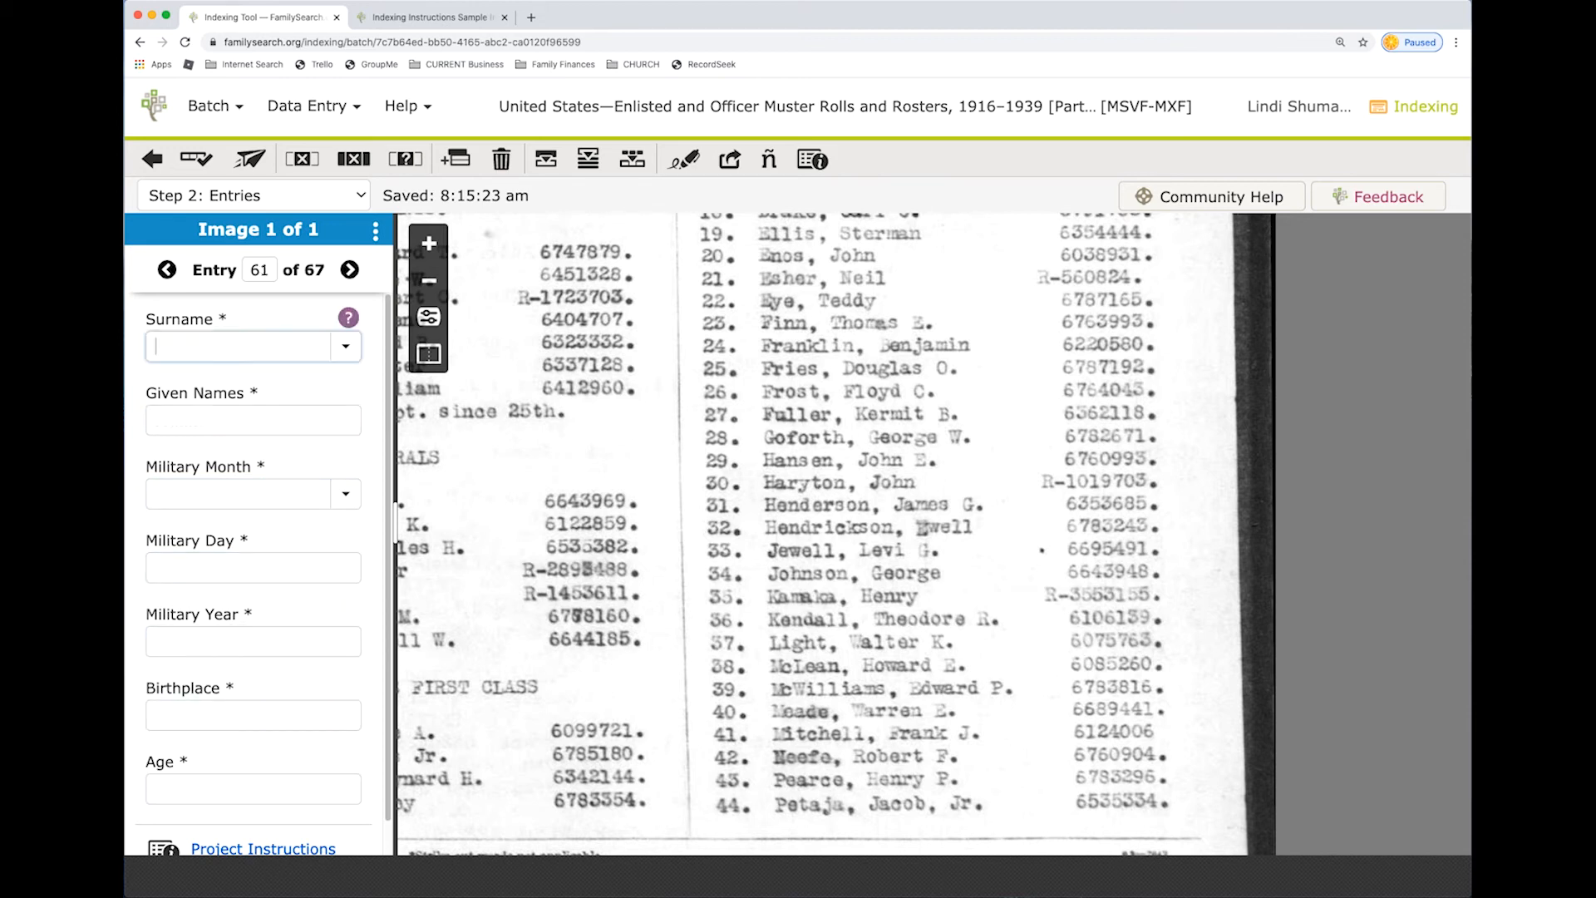
Enter the surname and given names from roster line 42 in entry 61.
text(Neefe)
key(Tab)
text(Robert F)
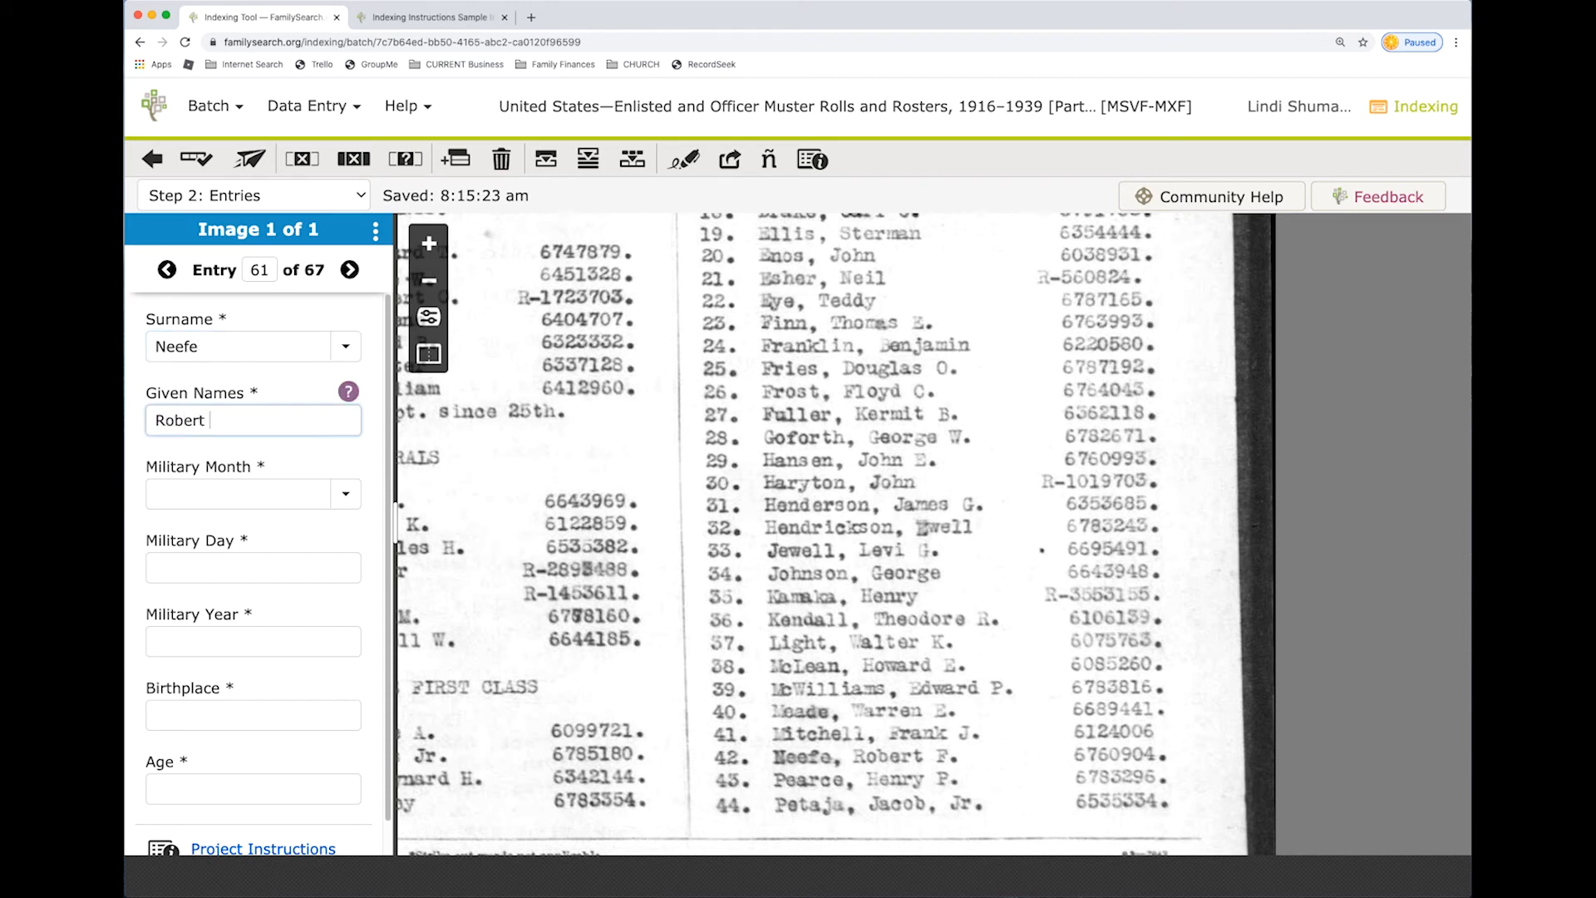
key(Tab)
Set entry 61's military date to Jan, 31, 1929, mark its birthplace and age as blank, and advance to entry 62.
text(Jan)
key(Tab)
text(31)
key(Tab)
text(1929)
key(Tab)
key(ctrl+b)
key(Tab)
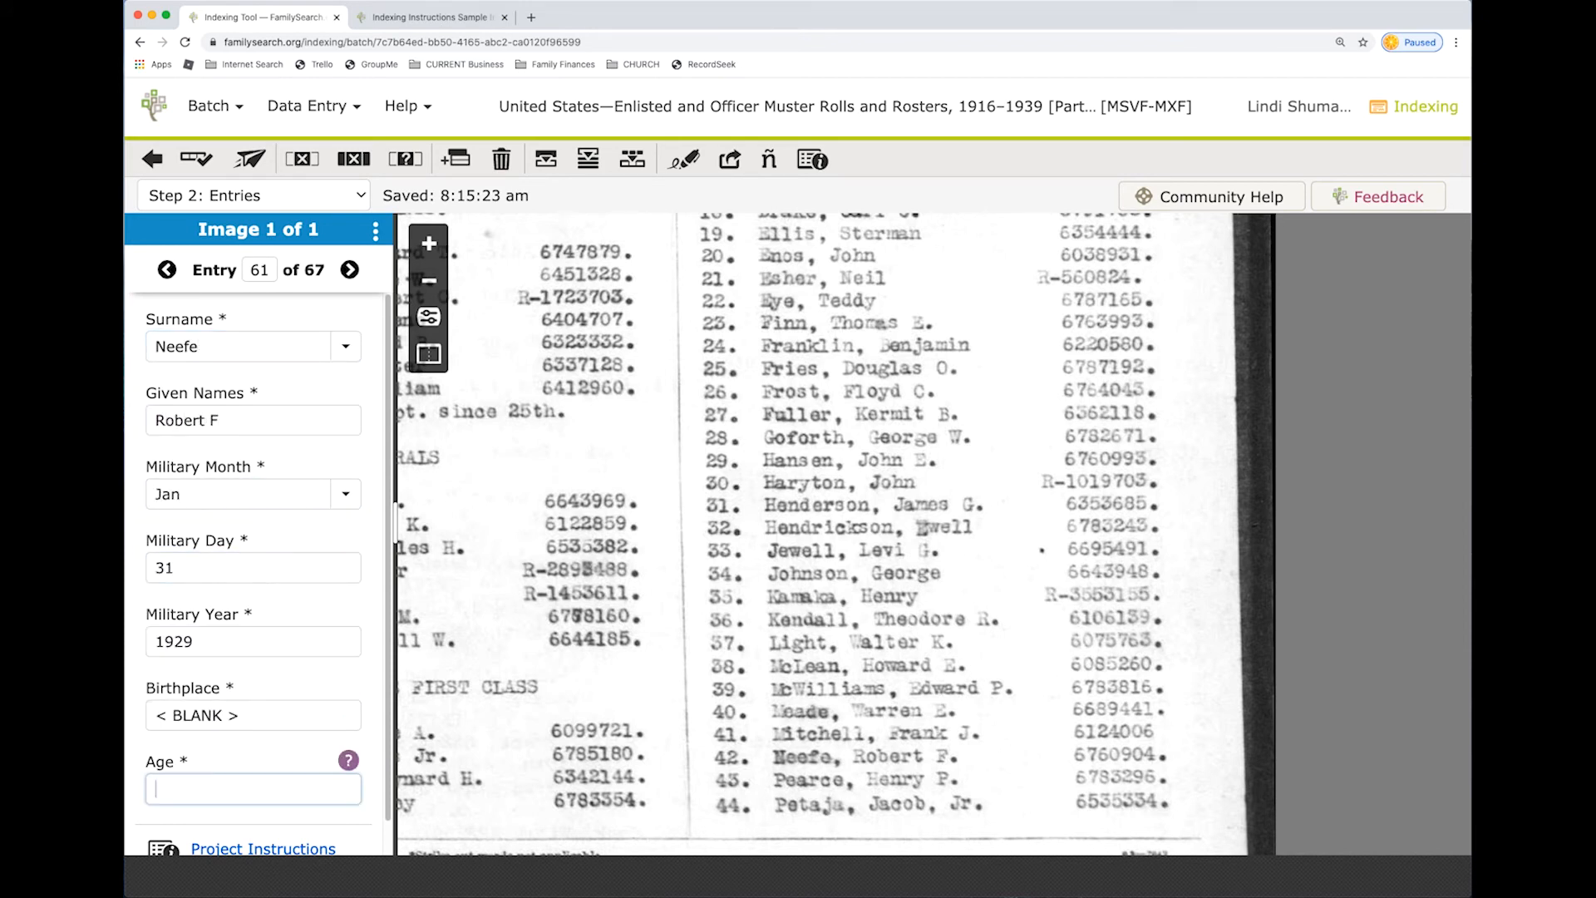
key(Tab)
Enter the surname and given names from roster line 43 in entry 62.
text(Pe)
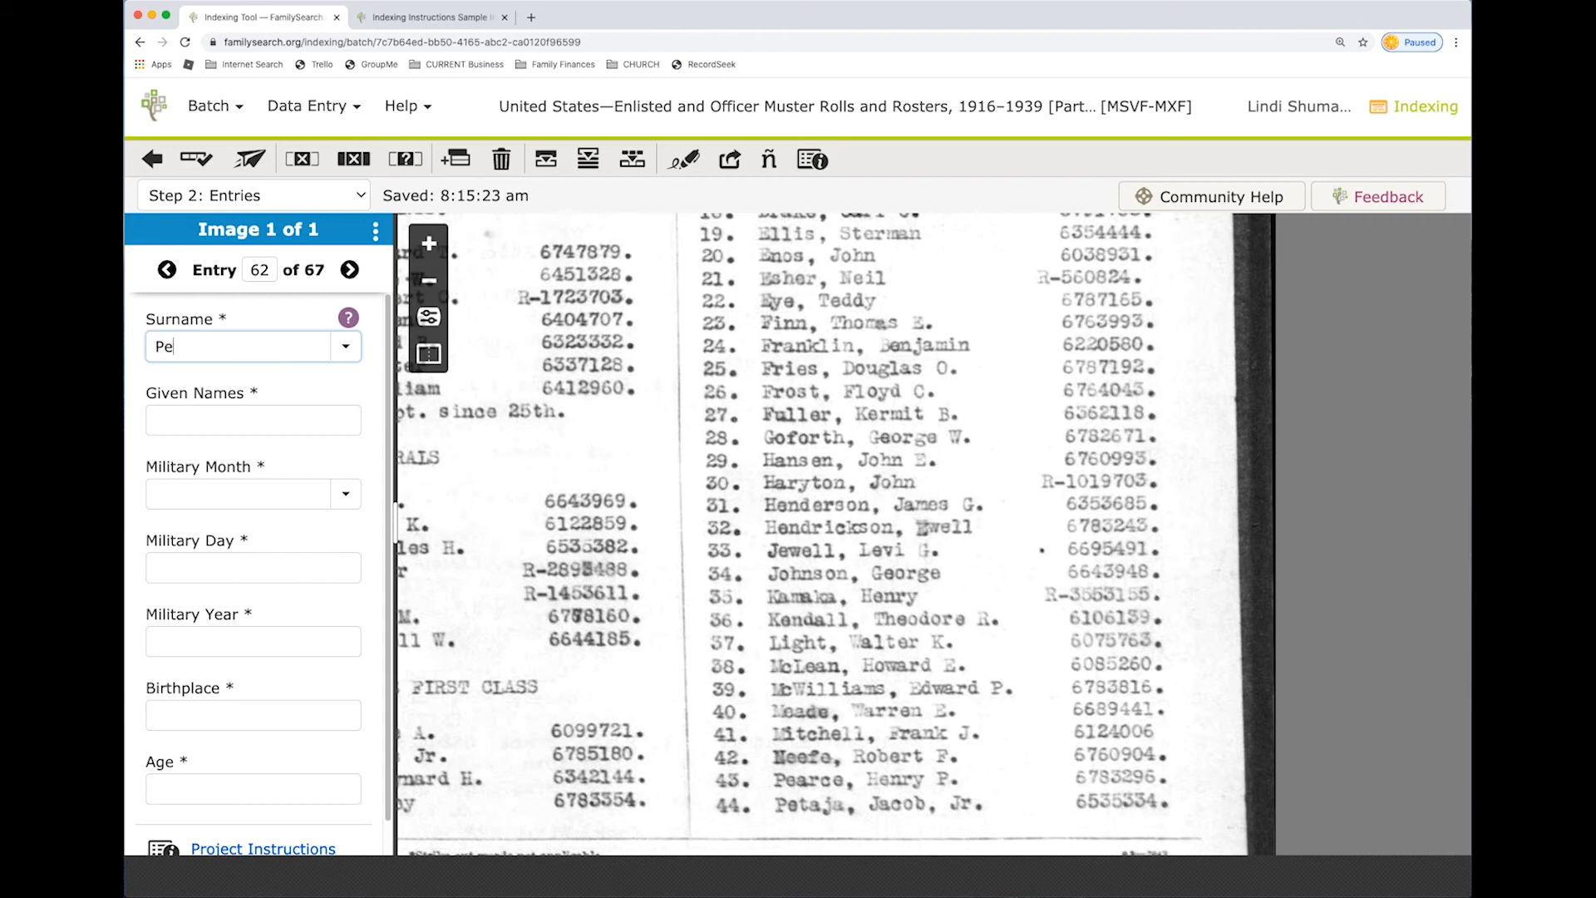
text(arce)
key(Tab)
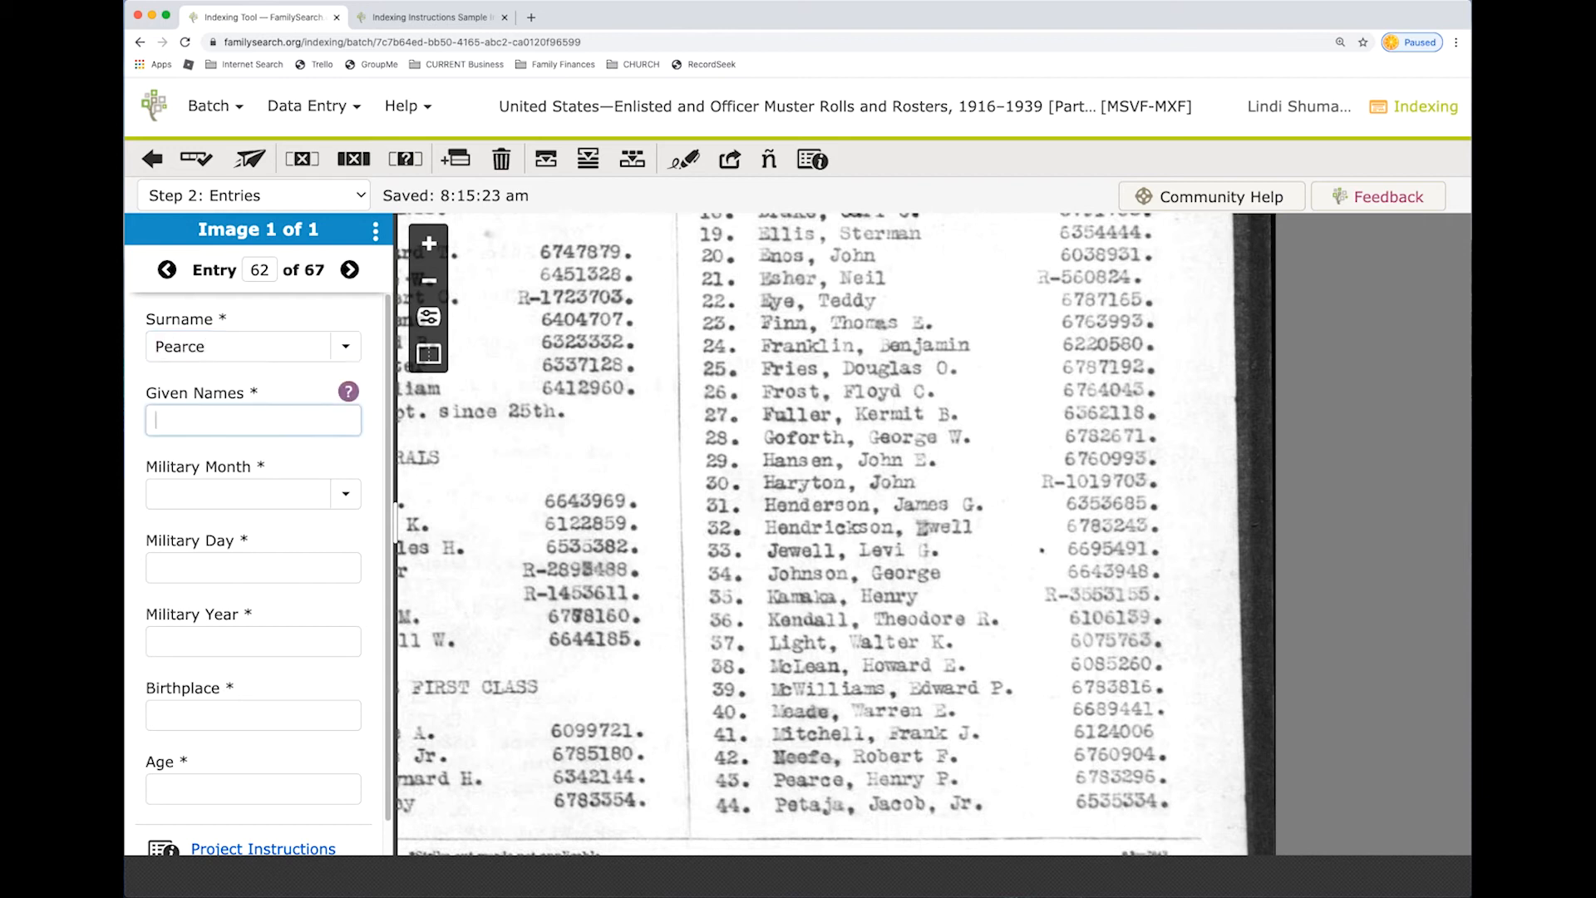
text(Henry P)
key(Tab)
Set entry 62's military date to Jan, 31, 1929, mark its birthplace and age as blank, and advance to entry 63.
text(Jan)
key(Tab)
text(31)
key(Tab)
text(1929)
key(Tab)
key(ctrl+b)
key(Tab)
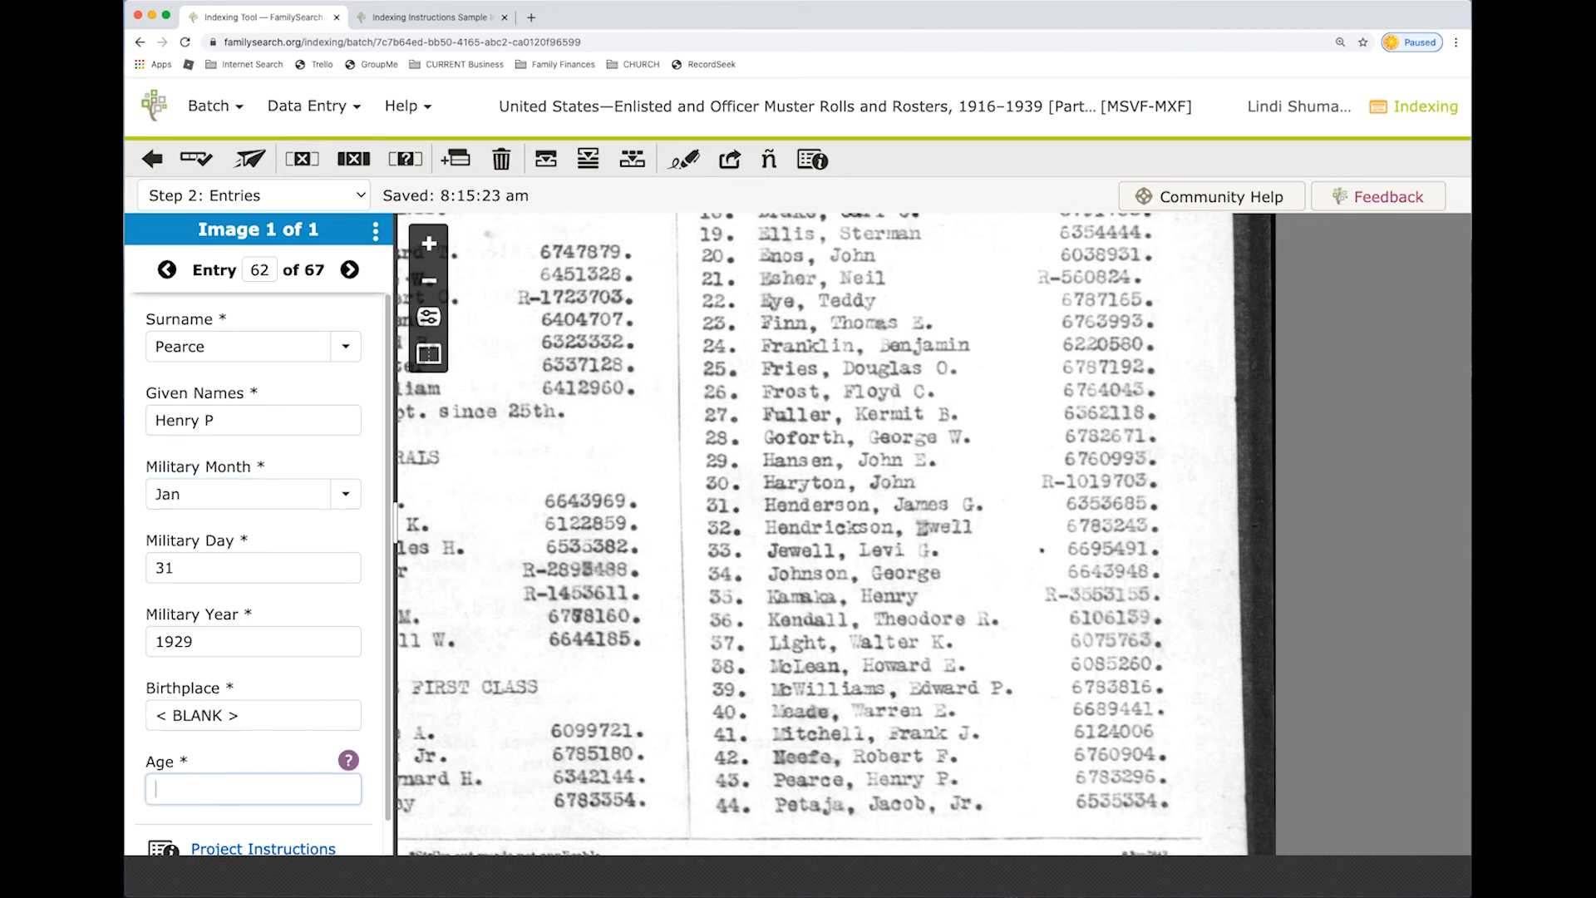
key(Tab)
Enter the surname and given name from roster line 44 in entry 63 without the suffix Jr., and consult the Given Names field help.
text(Pe)
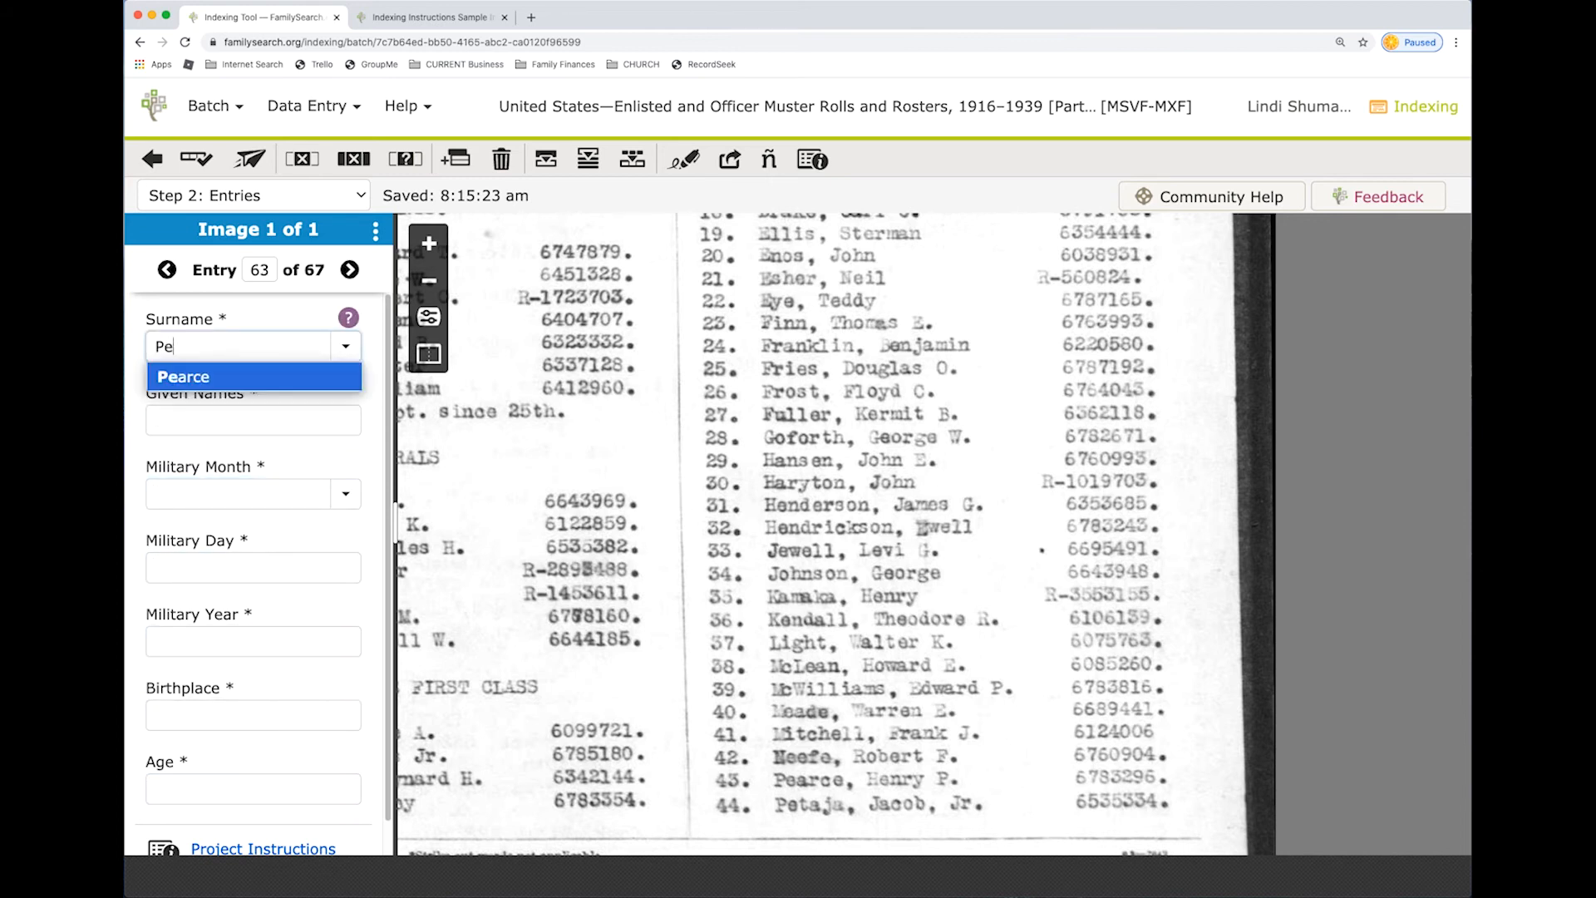
text(taja)
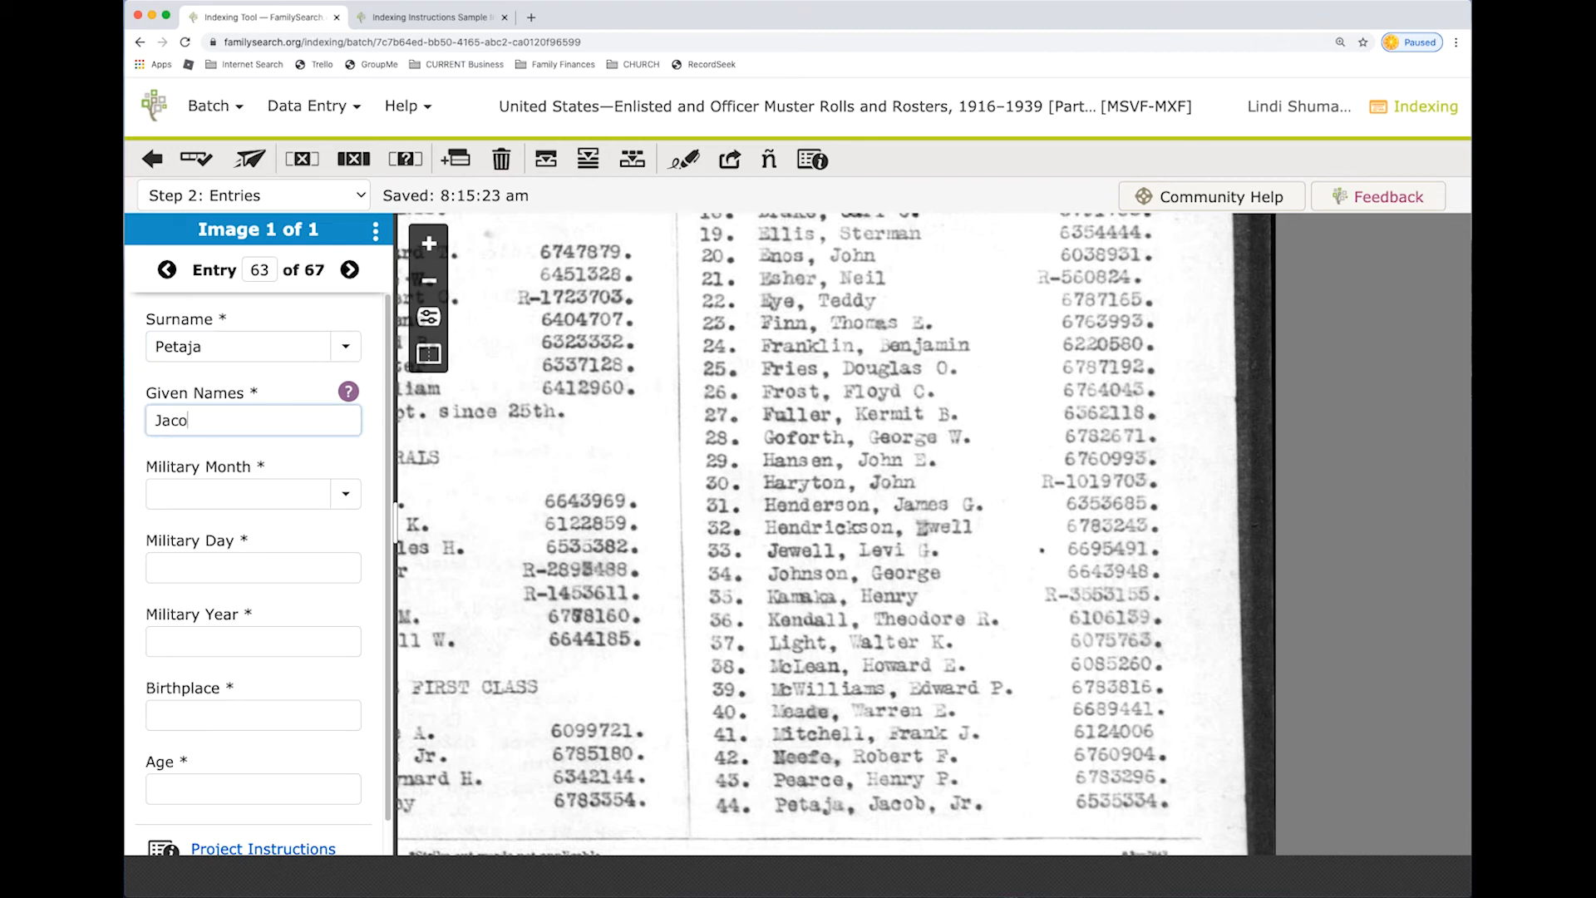
click(348, 396)
scroll(348, 387, down, 5)
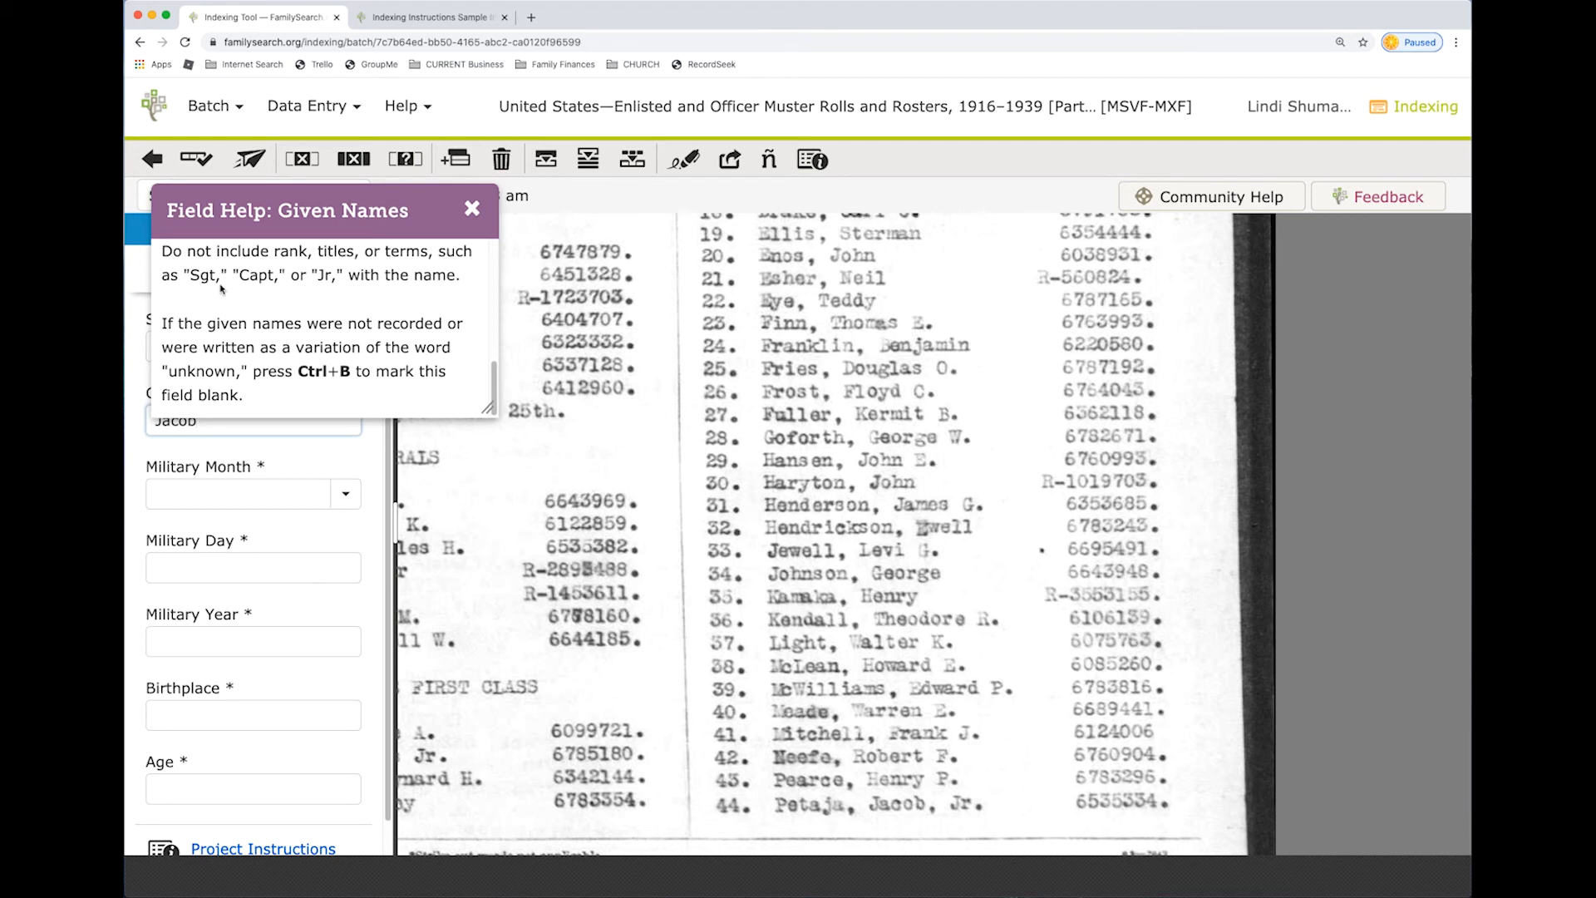
click(472, 209)
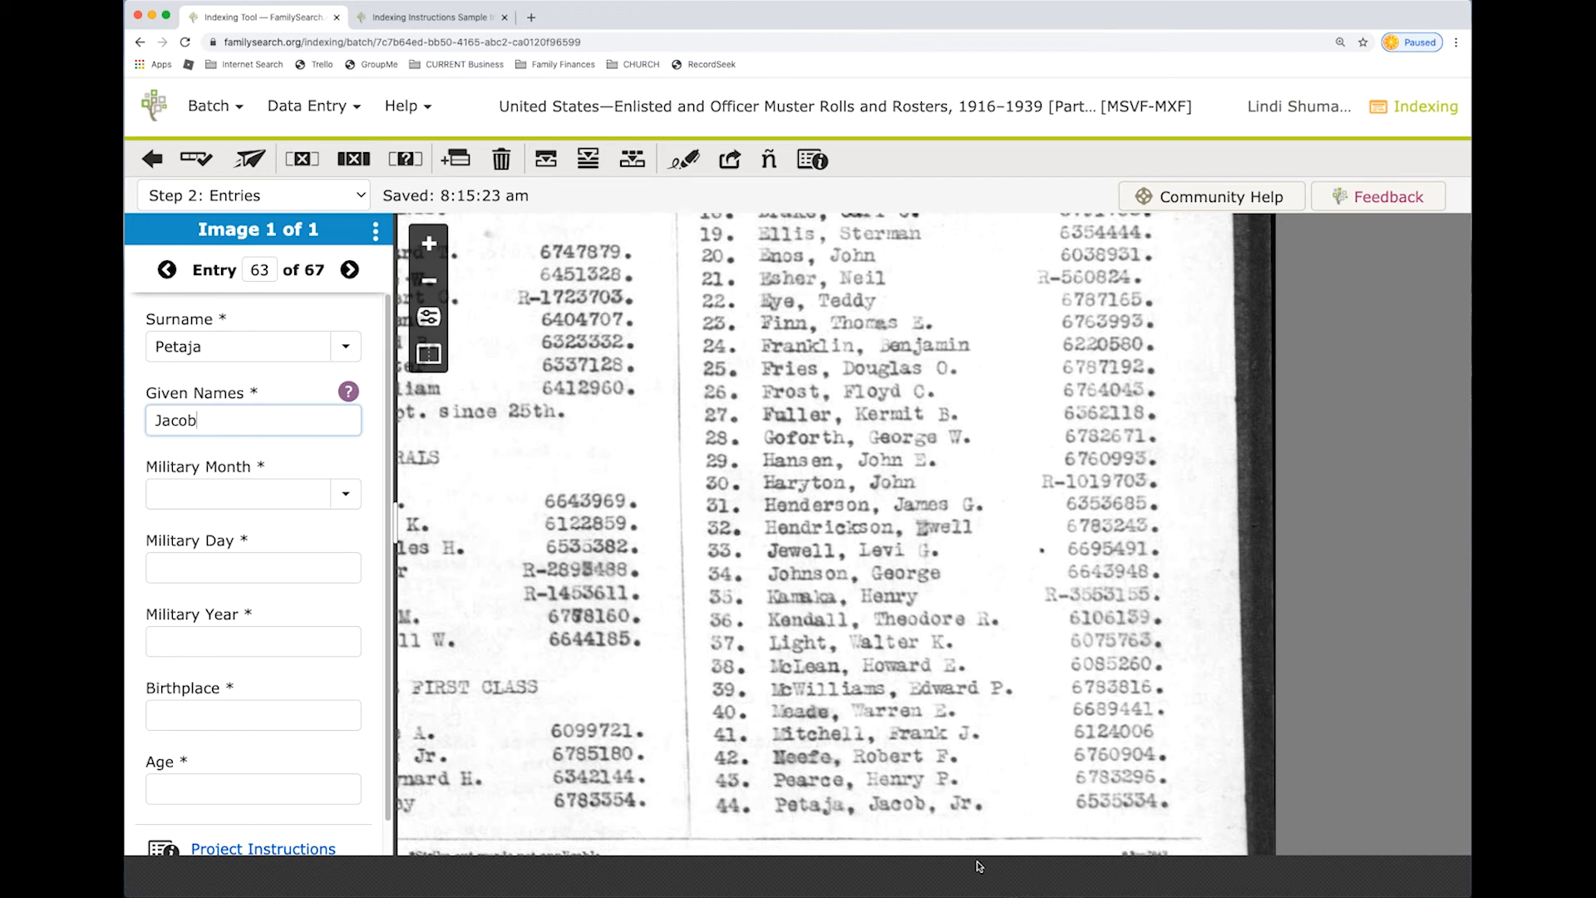
Set entry 63's military date to Jan, 31, 1929, mark its birthplace and age as blank, and advance to entry 64.
click(214, 495)
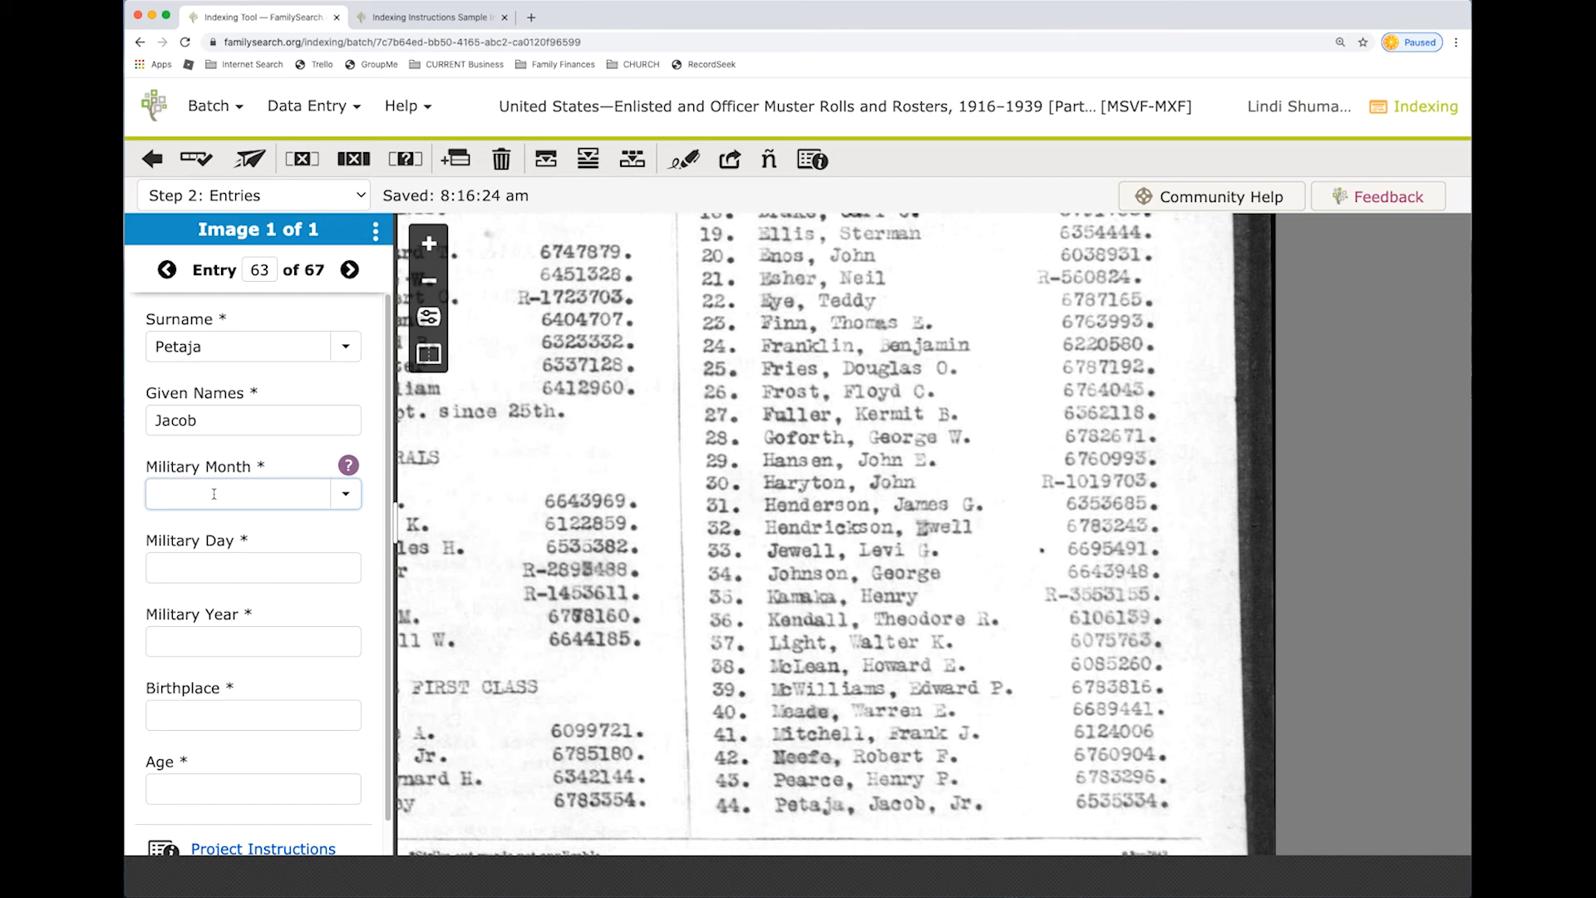
text(Jan)
key(Tab)
text(31)
key(Tab)
text(1929)
key(Tab)
key(ctrl+b)
key(Tab)
key(Tab)
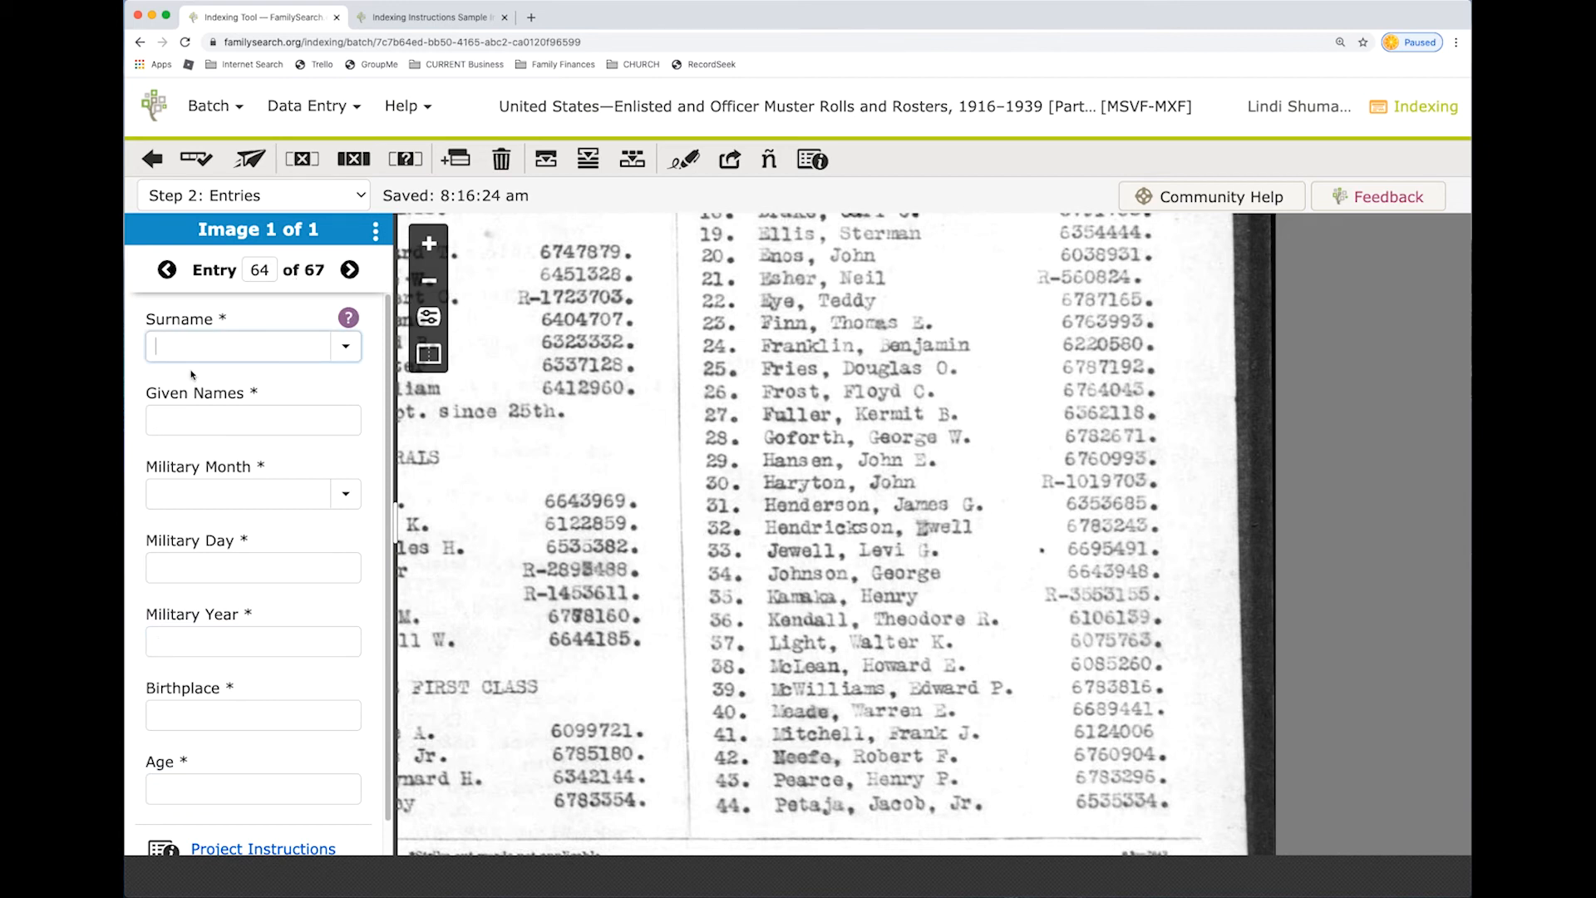
Delete the unused entries 64 through 67 so that entry 63 is the last one in the batch.
click(502, 160)
click(529, 345)
click(574, 404)
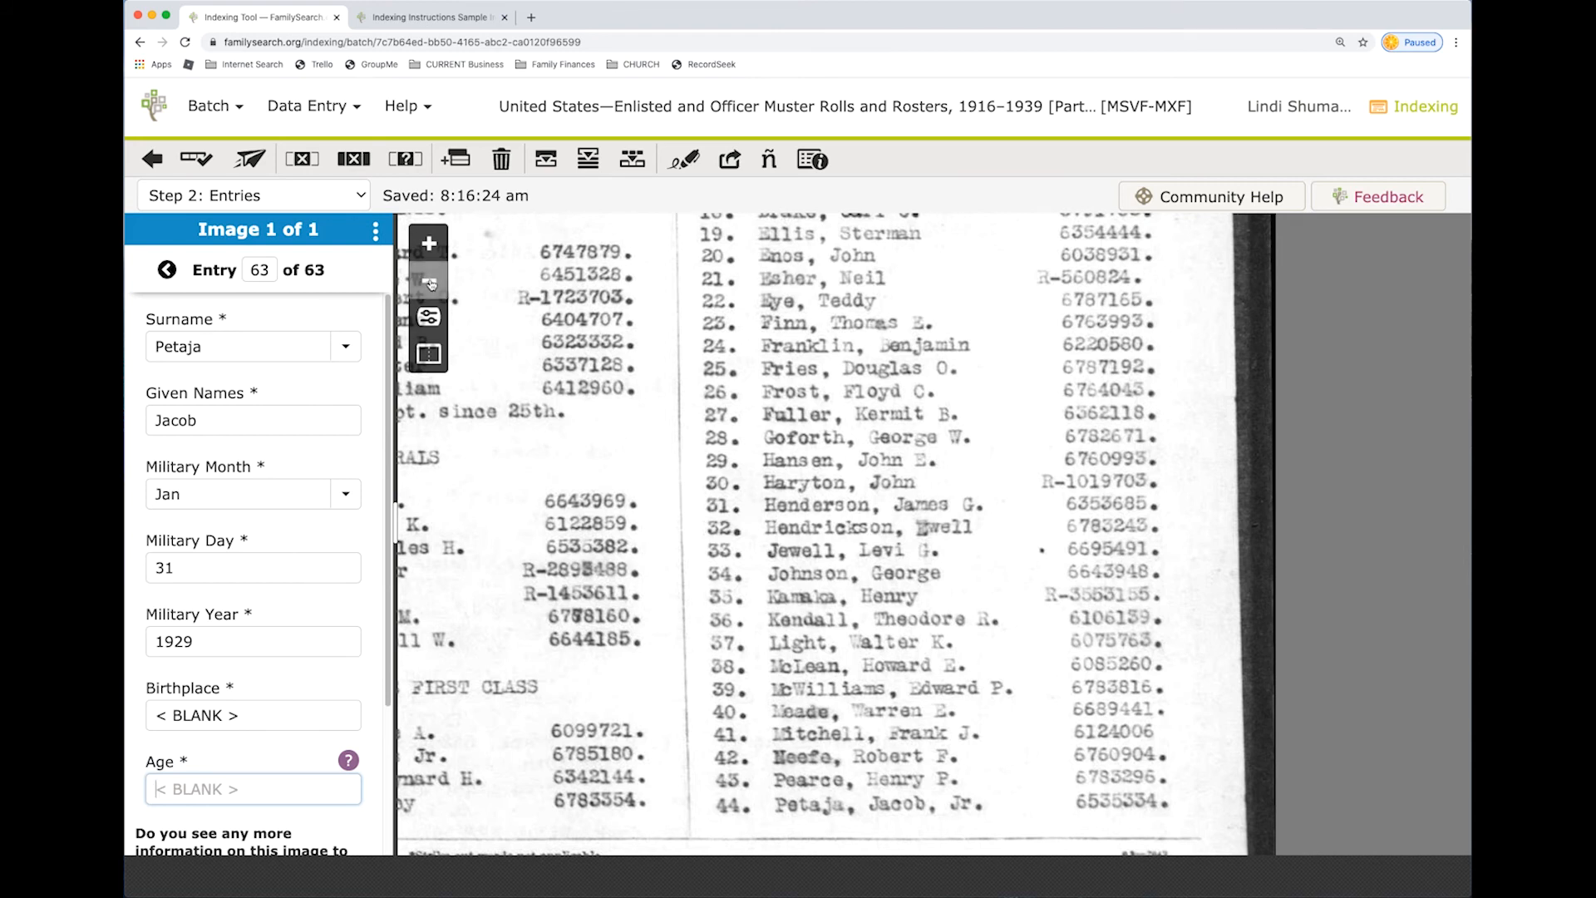
scroll(278, 627, down, 3)
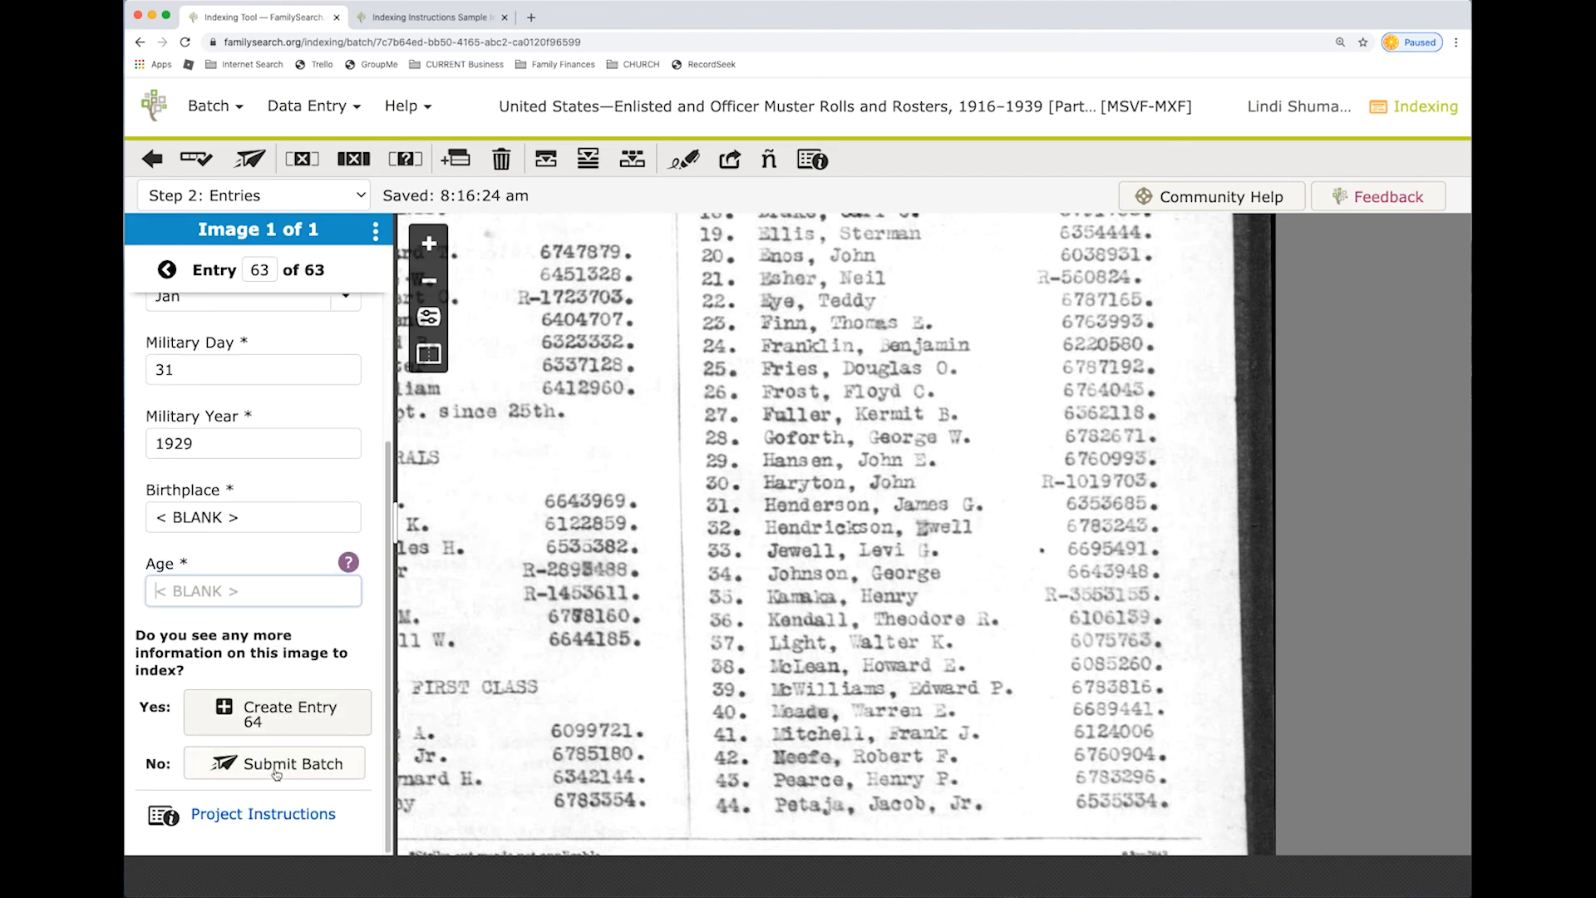
Go to entry 1 and review entries 1 through 6 one by one against the roster image.
click(252, 270)
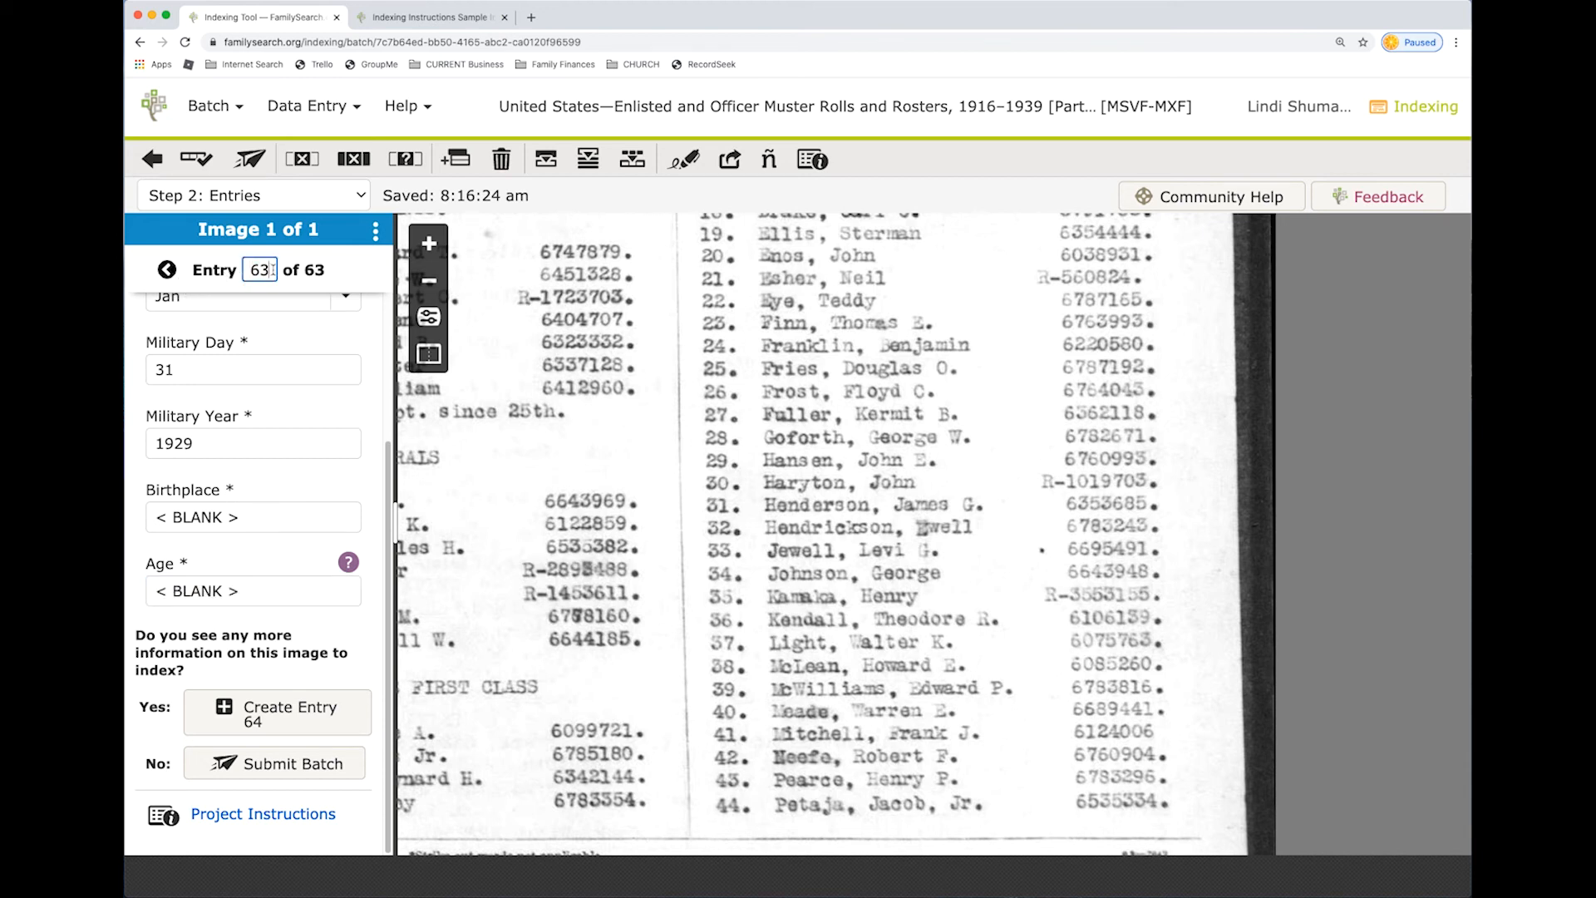
key(BackSpace)
key(Return)
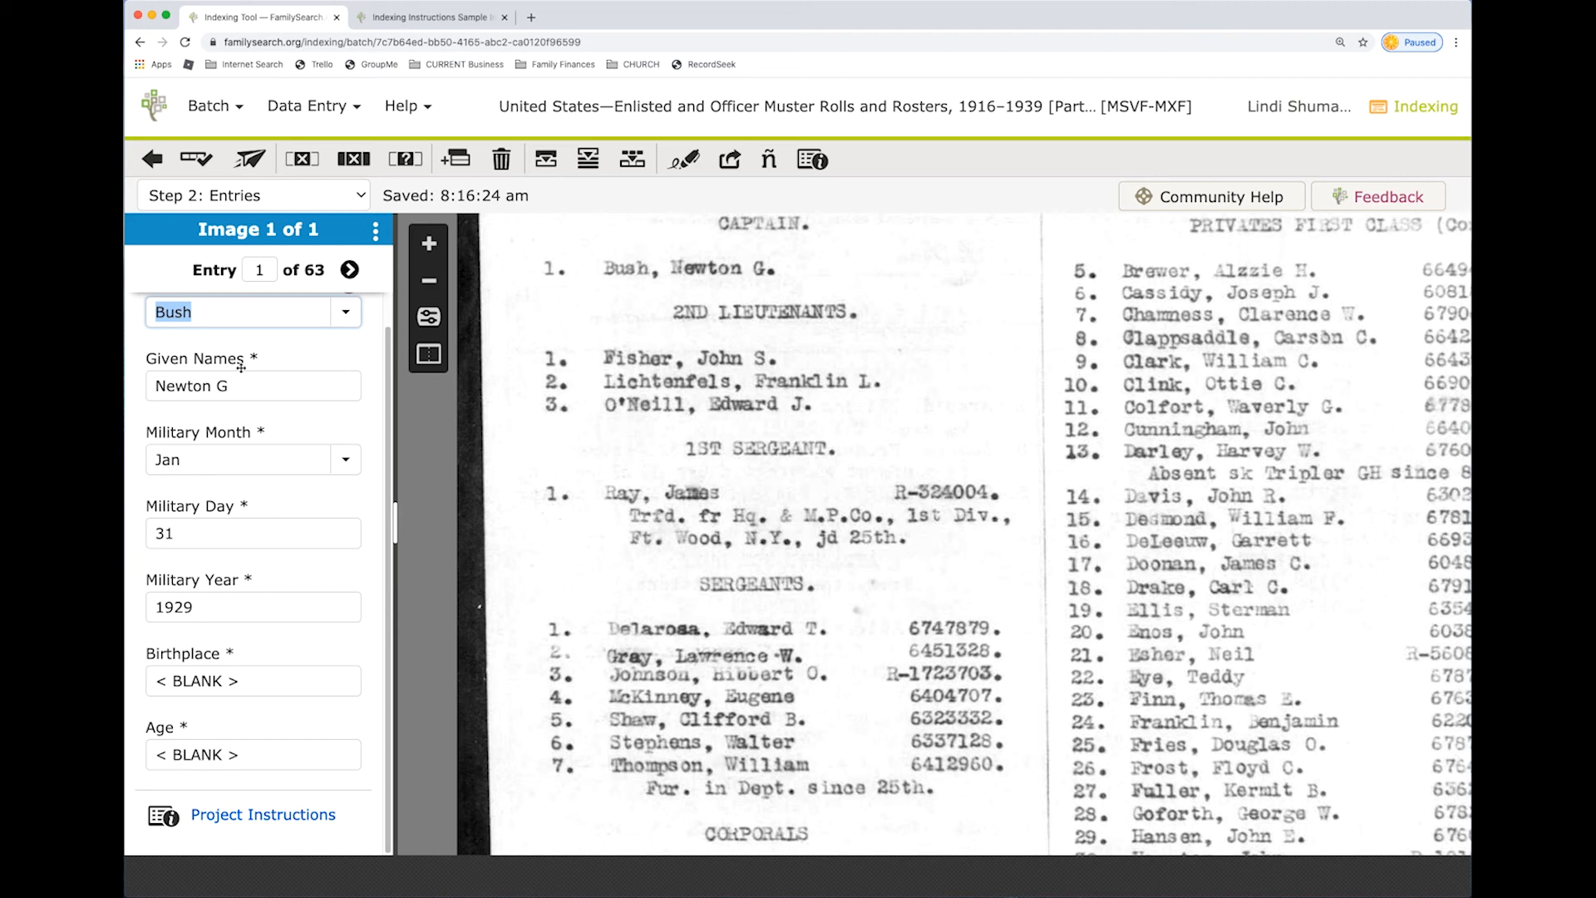
click(349, 269)
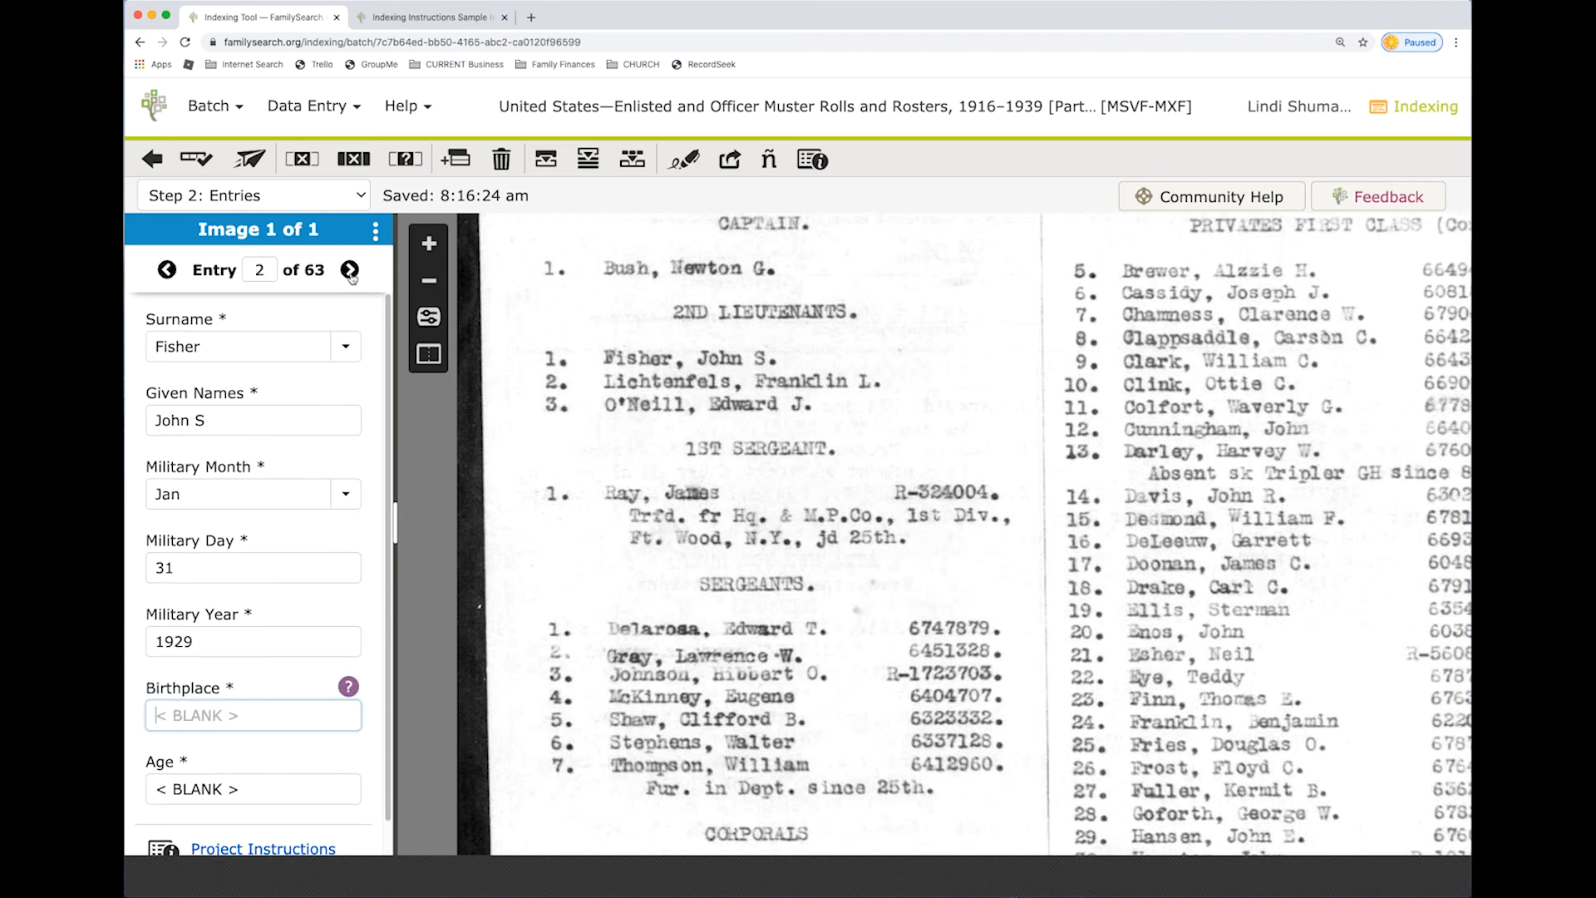
click(349, 270)
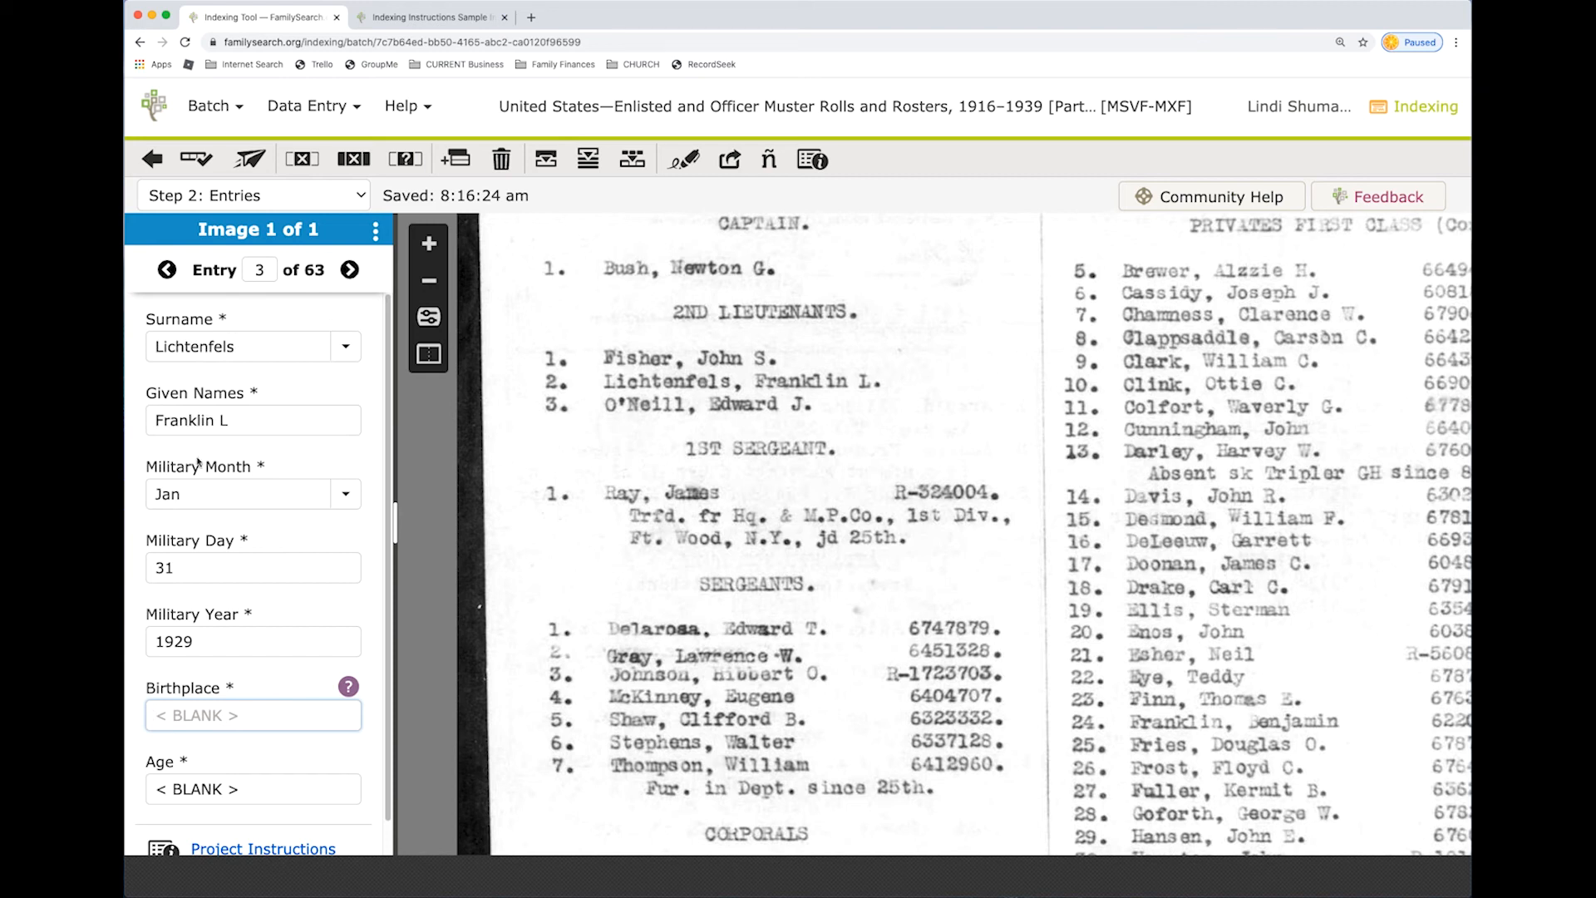
click(350, 271)
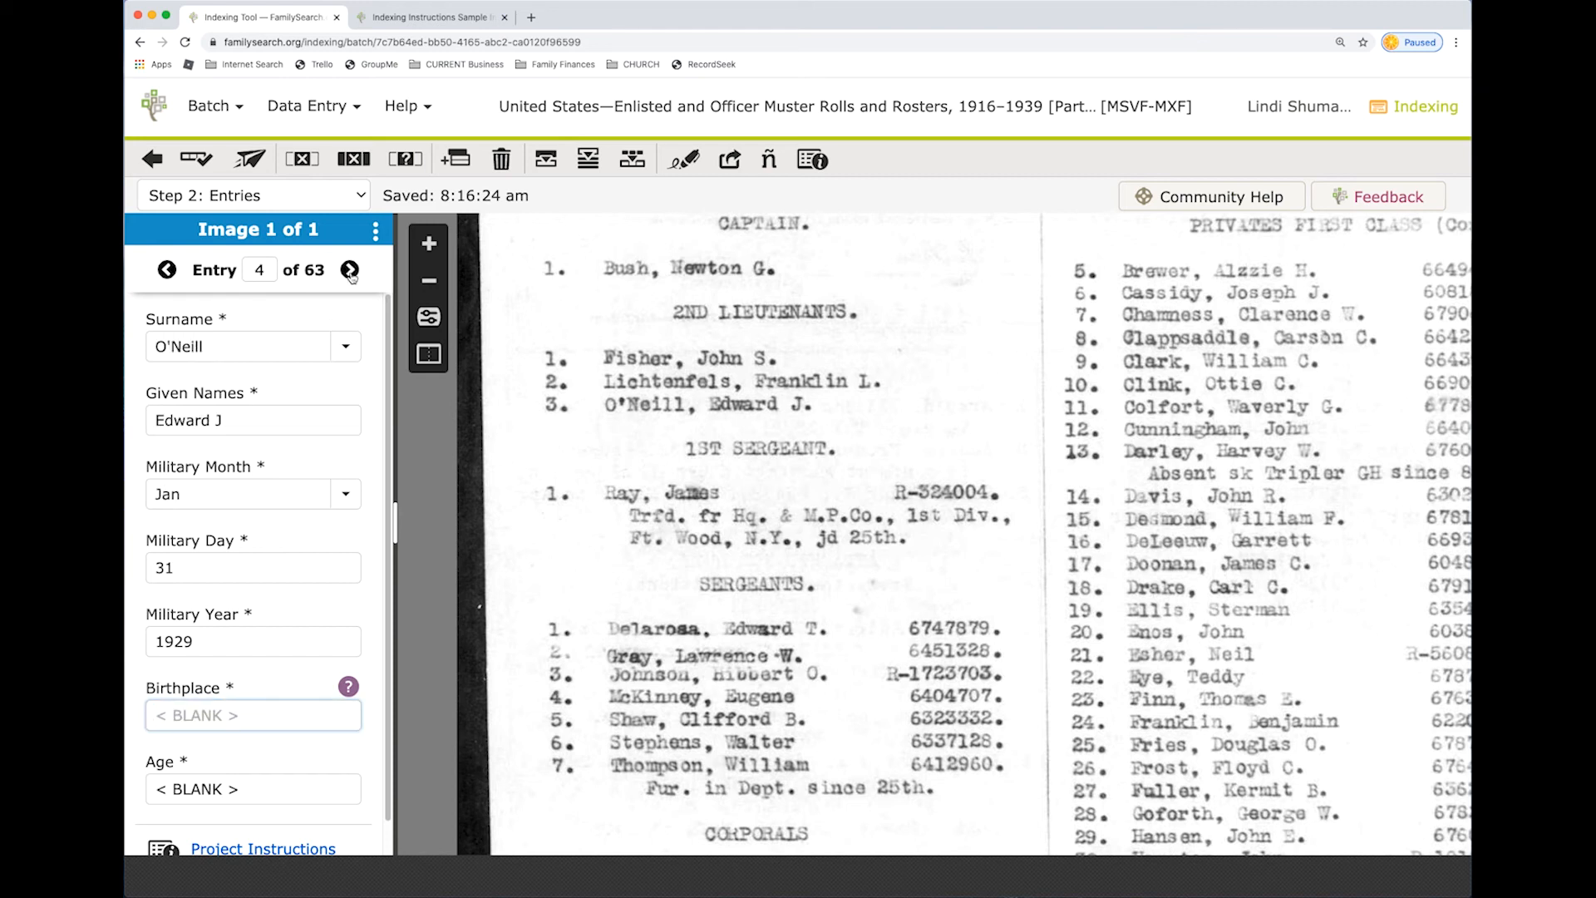
click(350, 270)
click(350, 271)
Return to entry 63 and check the end of the roster image for any names left to index.
click(258, 270)
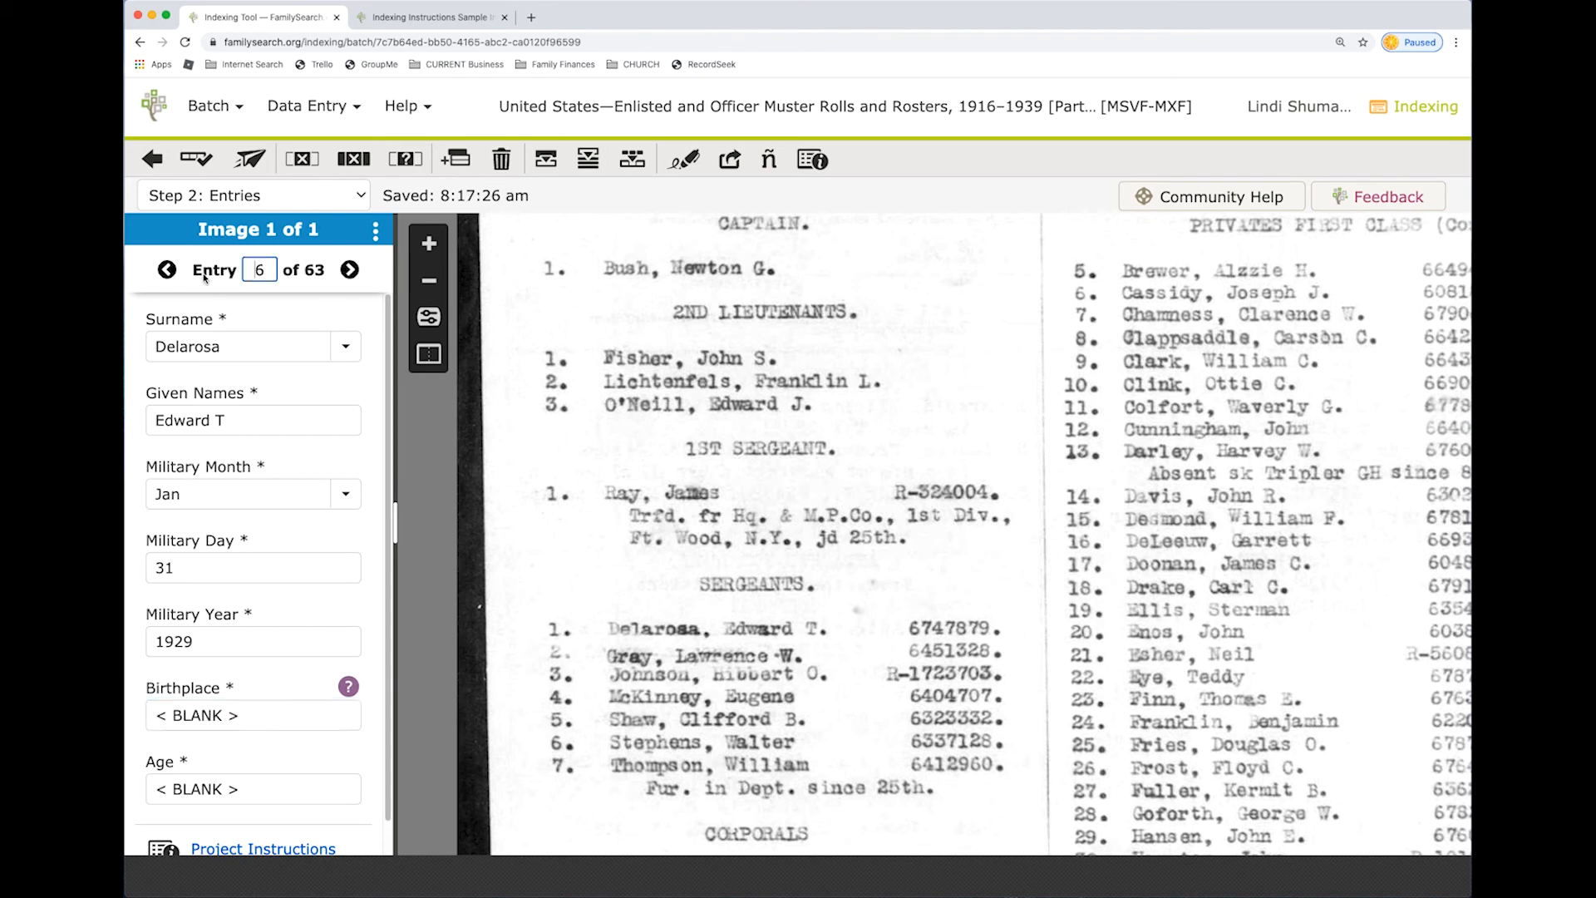
text(3)
key(Return)
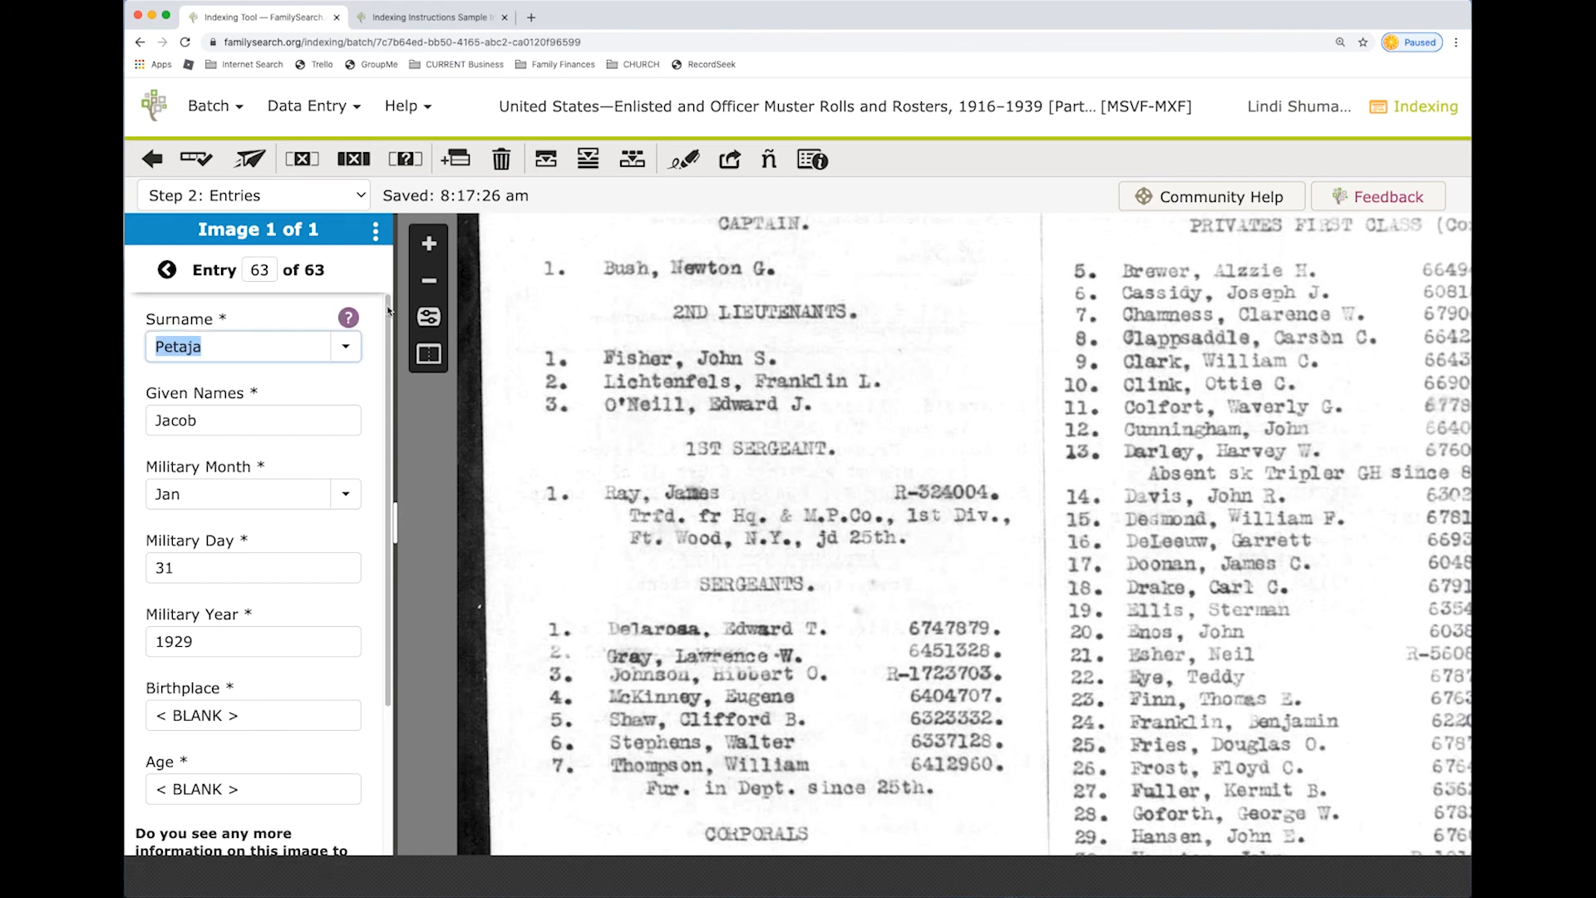
scroll(855, 599, down, 10)
scroll(997, 582, right, 3)
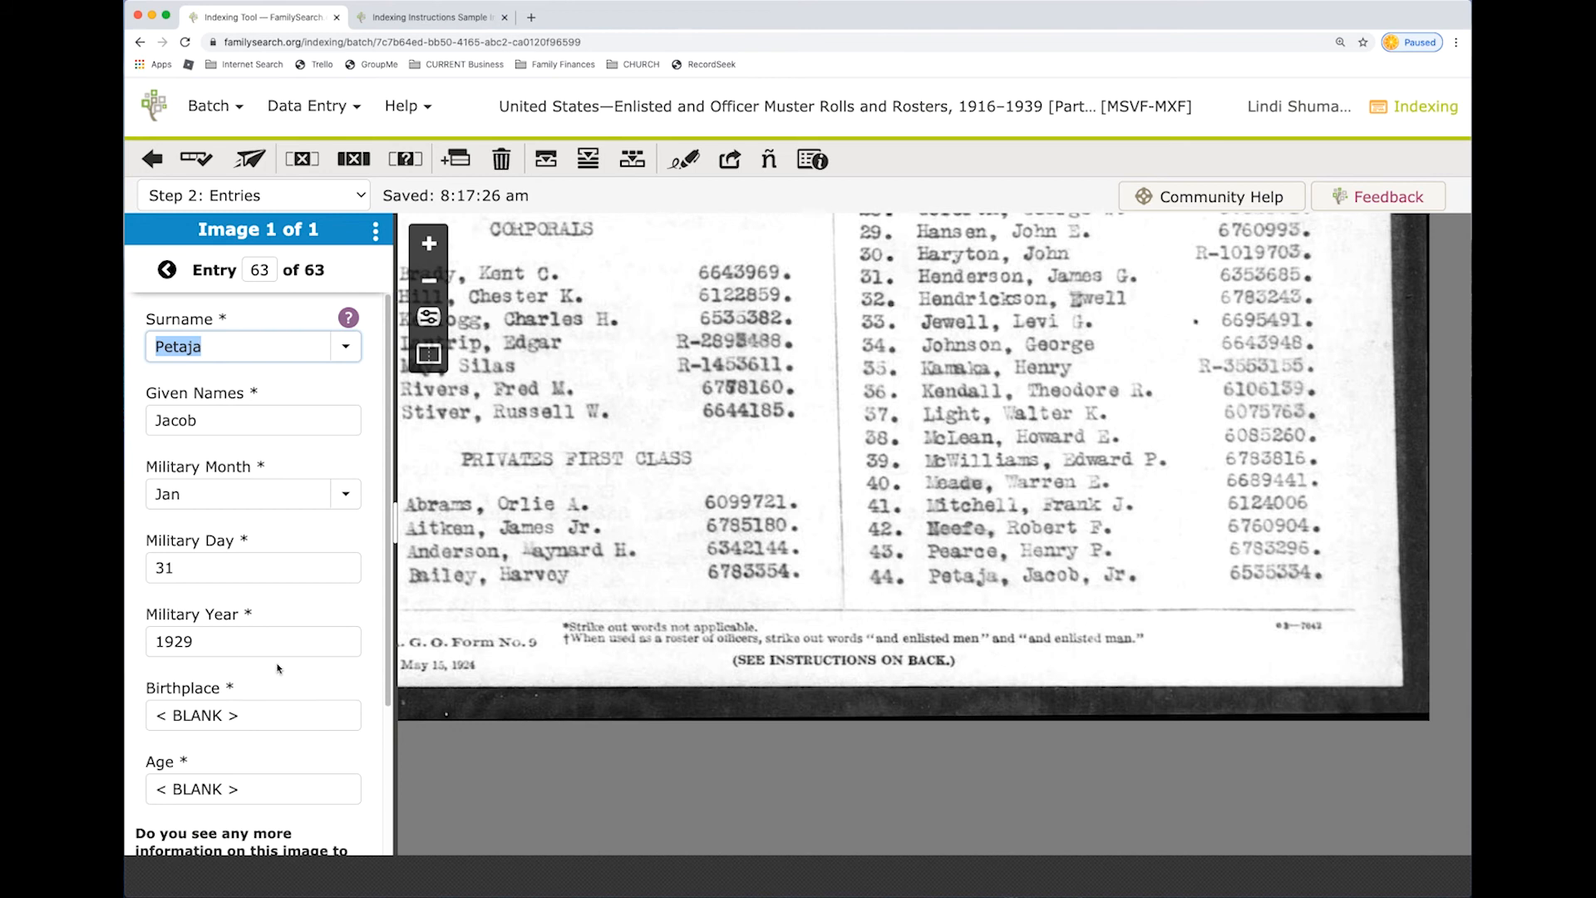
scroll(276, 667, down, 2)
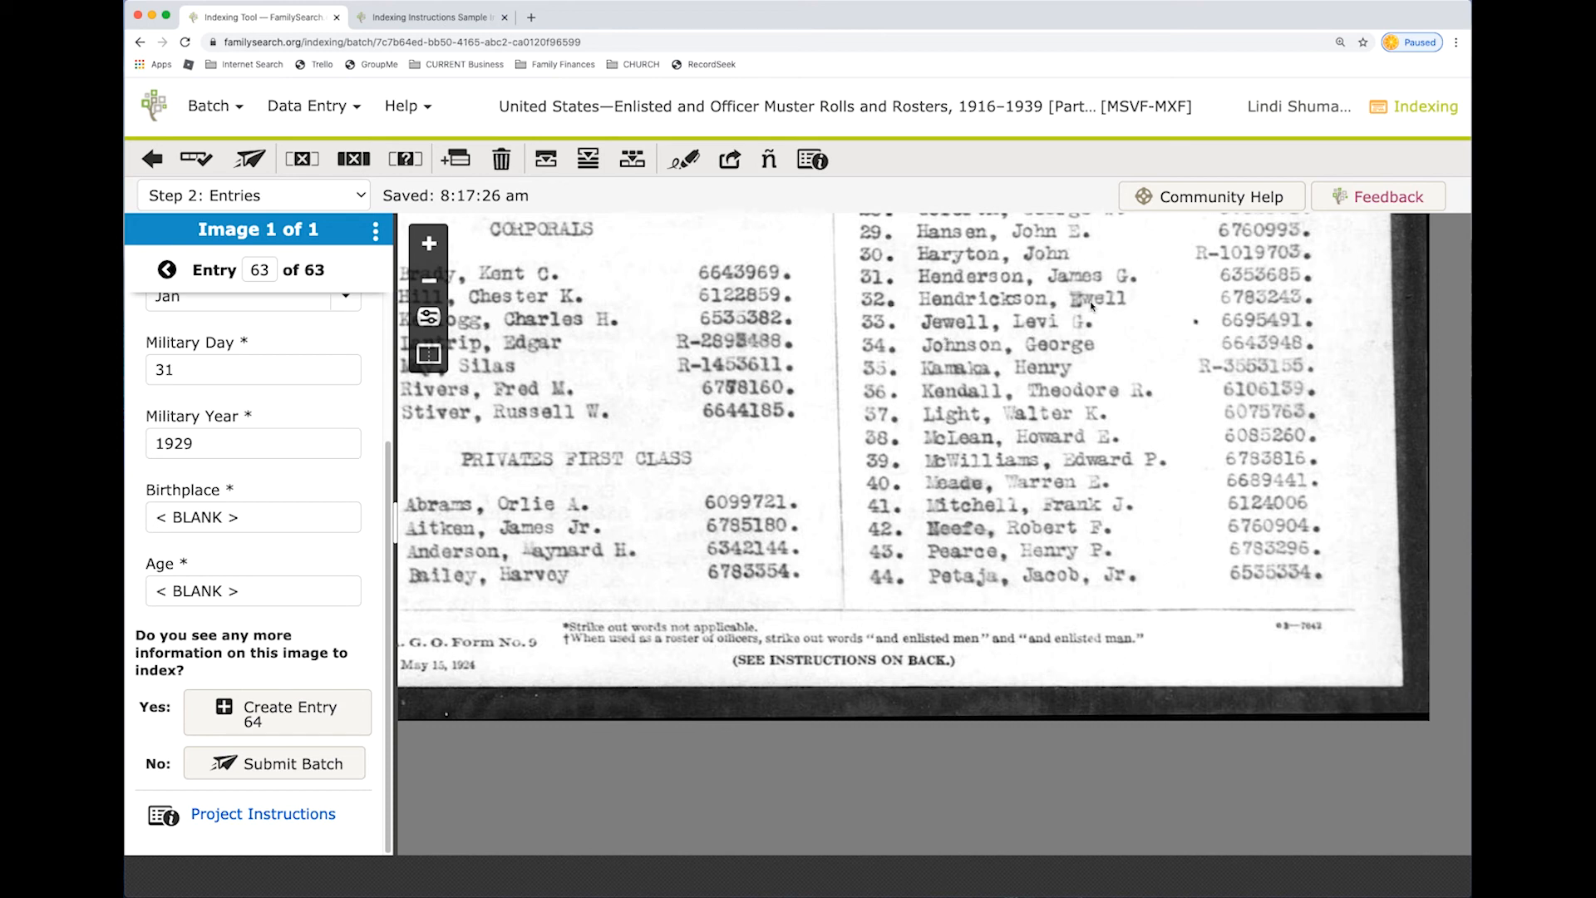
Leave the batch for the Web Indexing page and reopen the muster roll batch from My Batches.
click(153, 160)
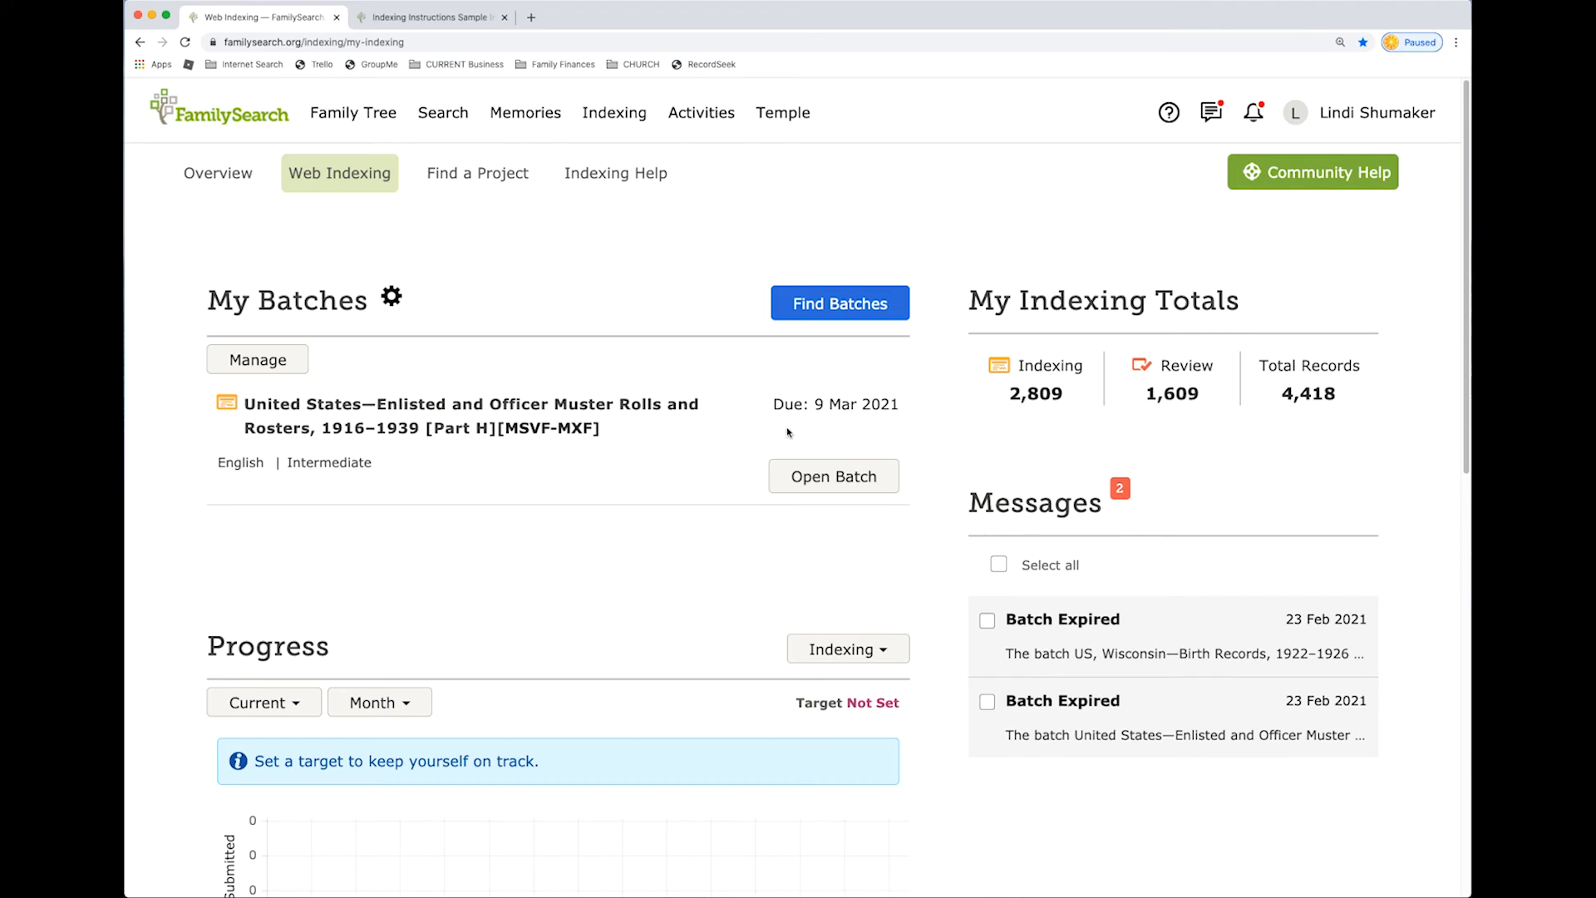
click(832, 478)
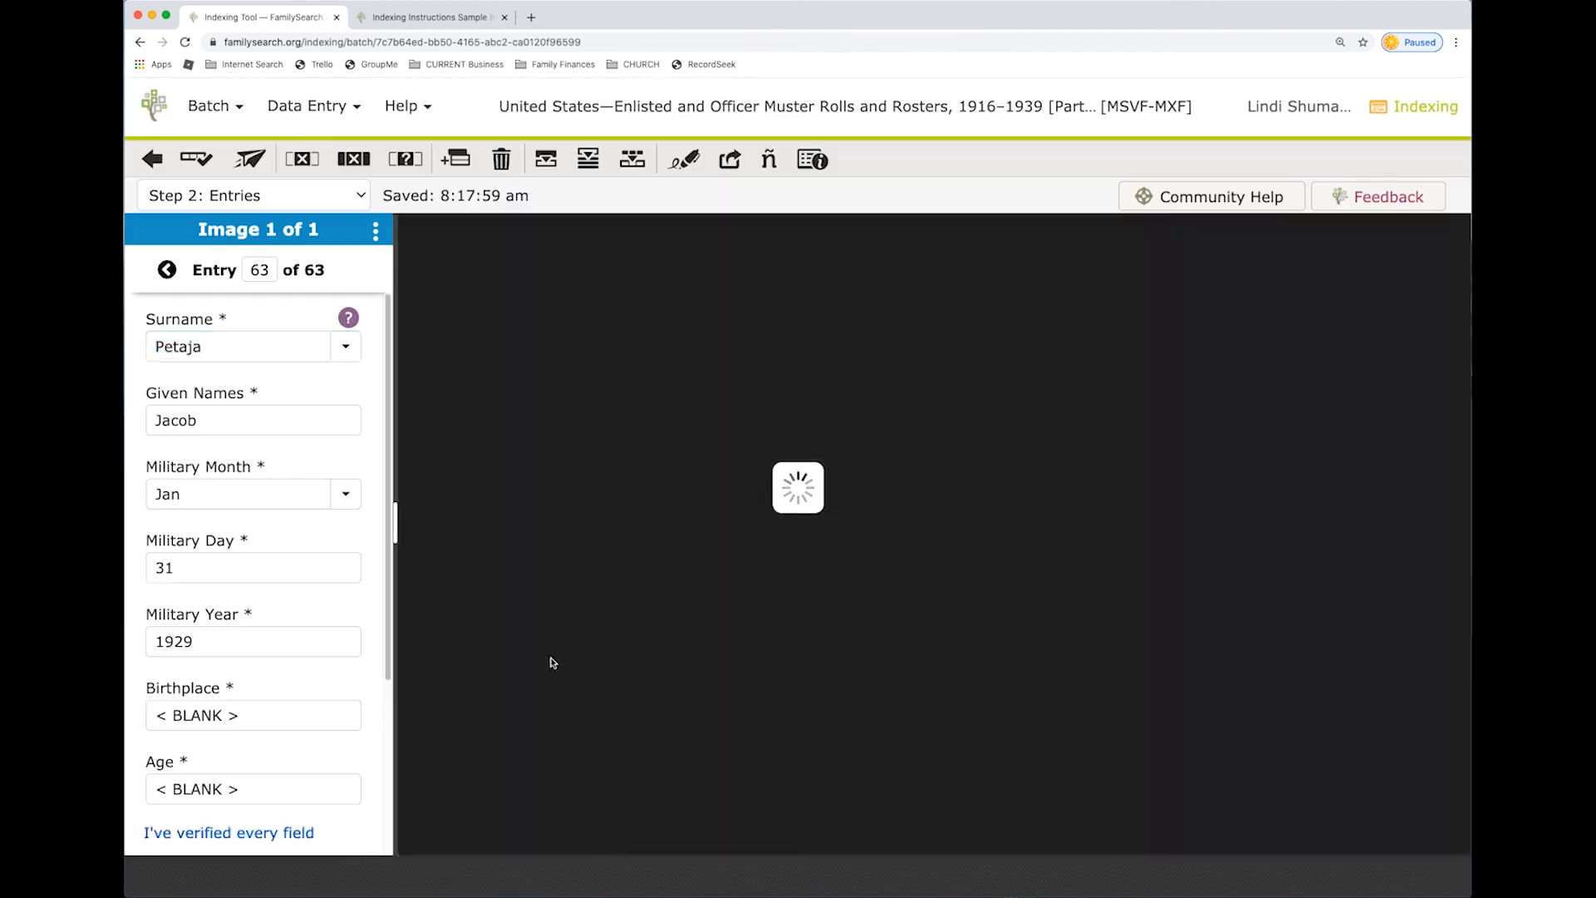
Submit the finished batch through the quality check and dismiss the submission dialog.
scroll(278, 528, down, 3)
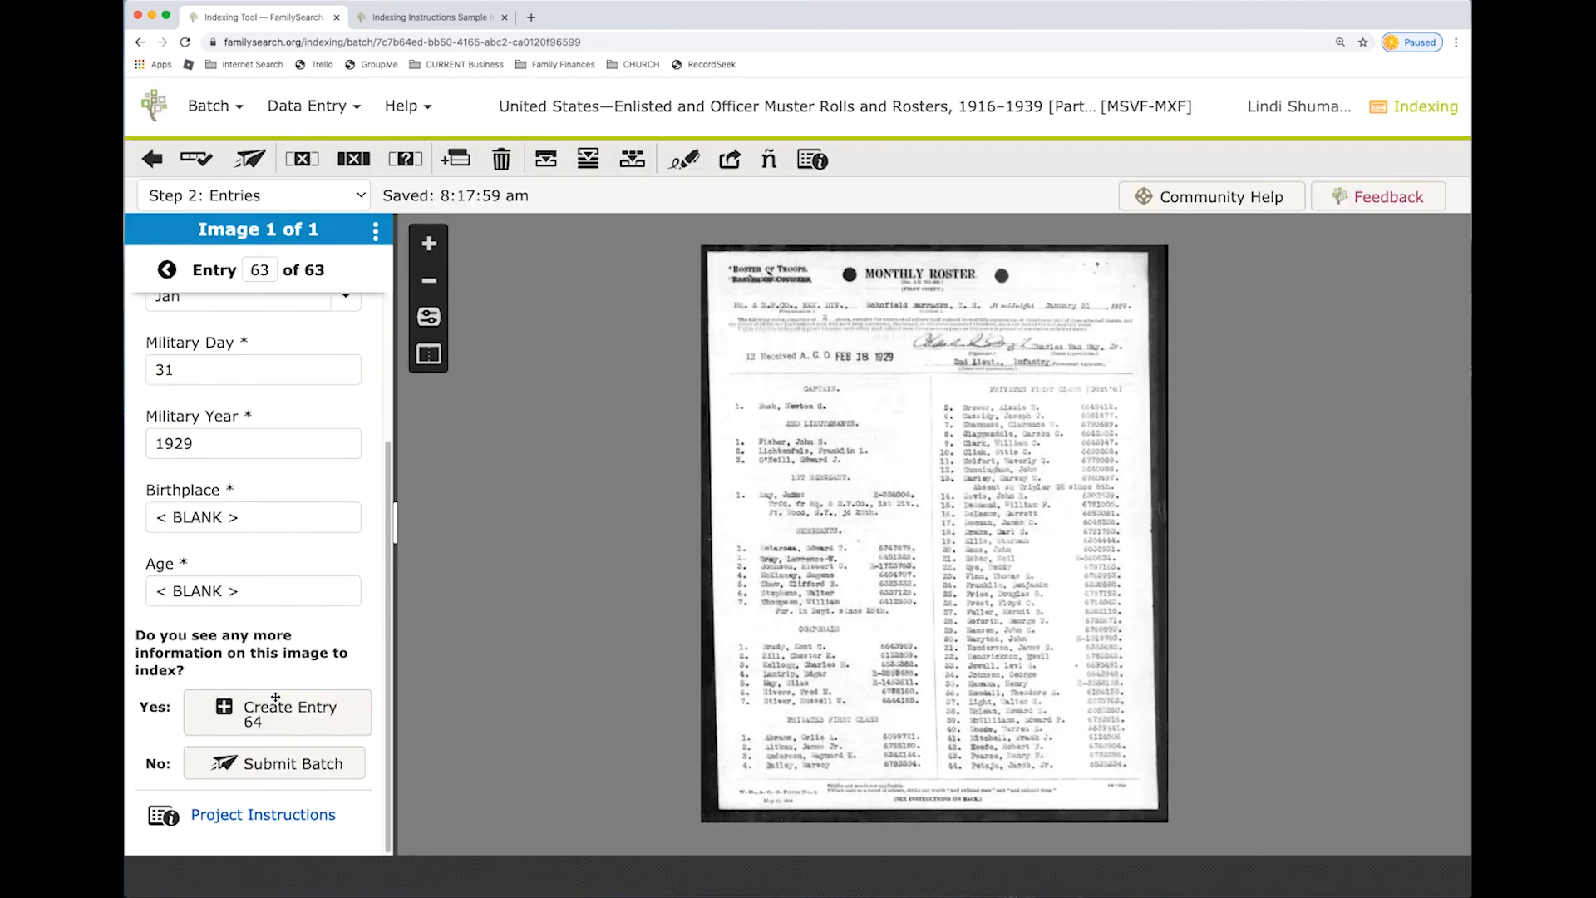
click(293, 763)
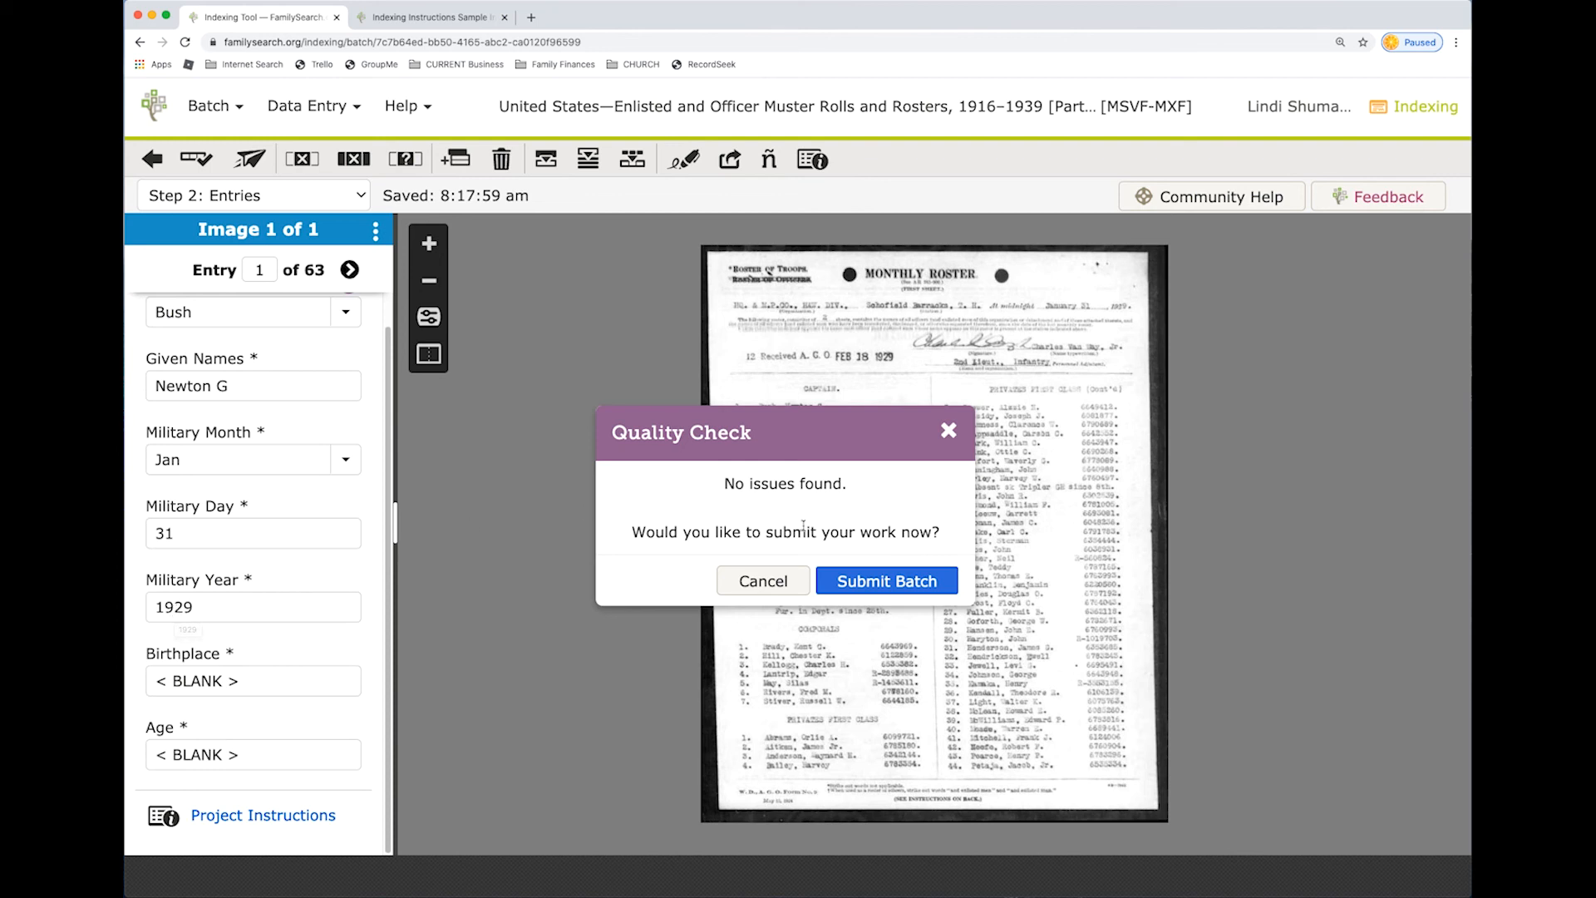
click(891, 582)
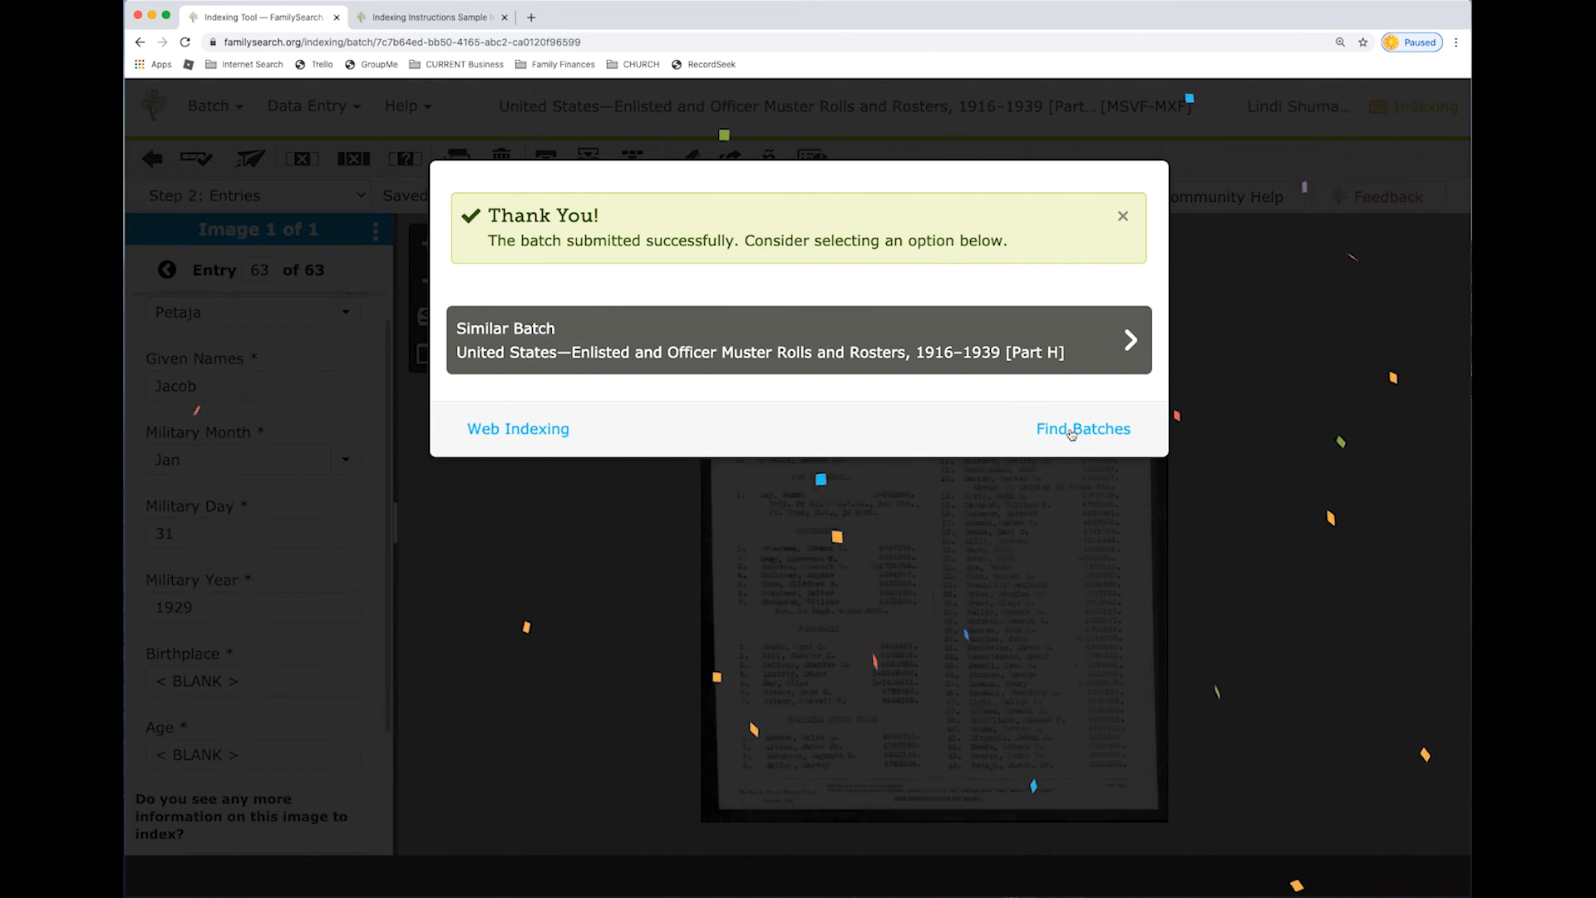
click(1122, 219)
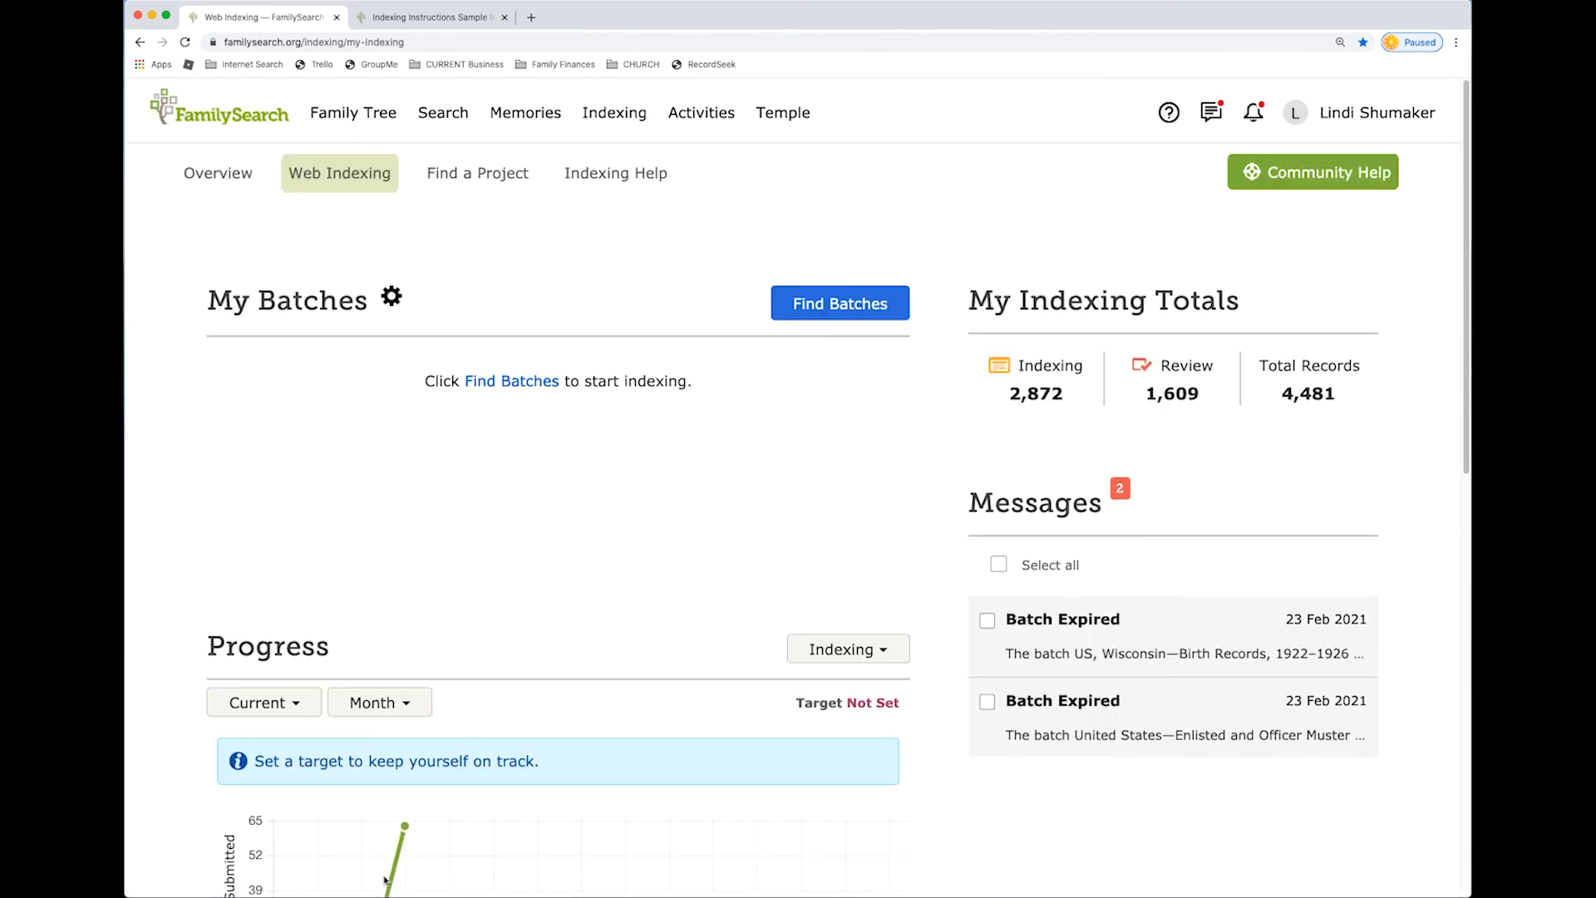
Set the current month's indexing target to 5200 records in the Progress section.
scroll(688, 595, down, 4)
mouse_move(404, 540)
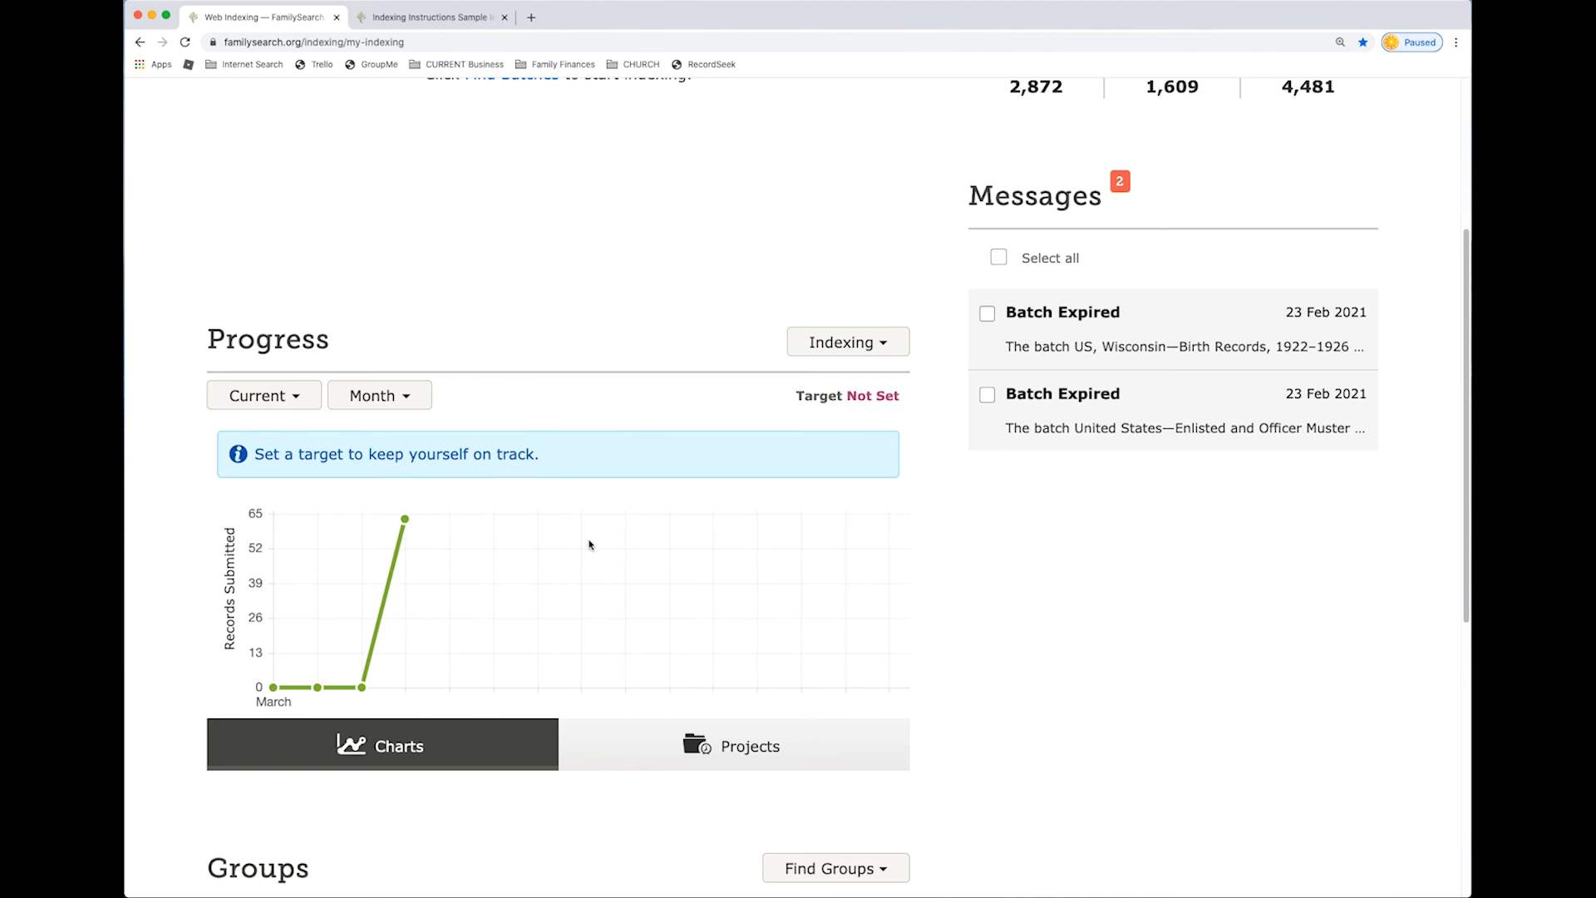
click(885, 400)
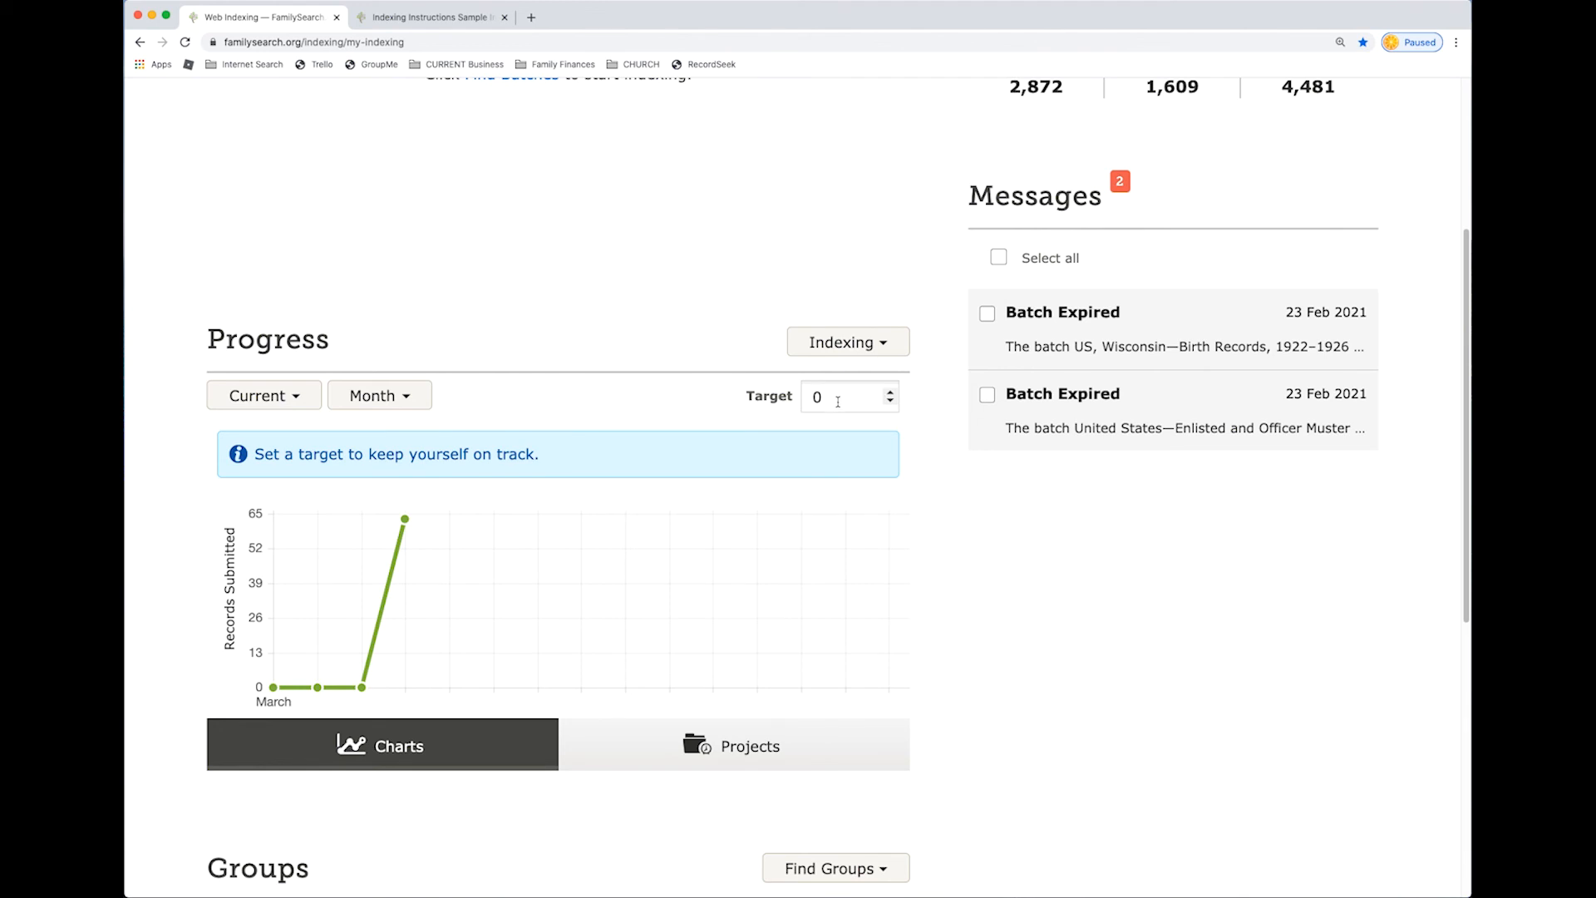
drag(837, 401, 799, 410)
text(5200)
click(484, 392)
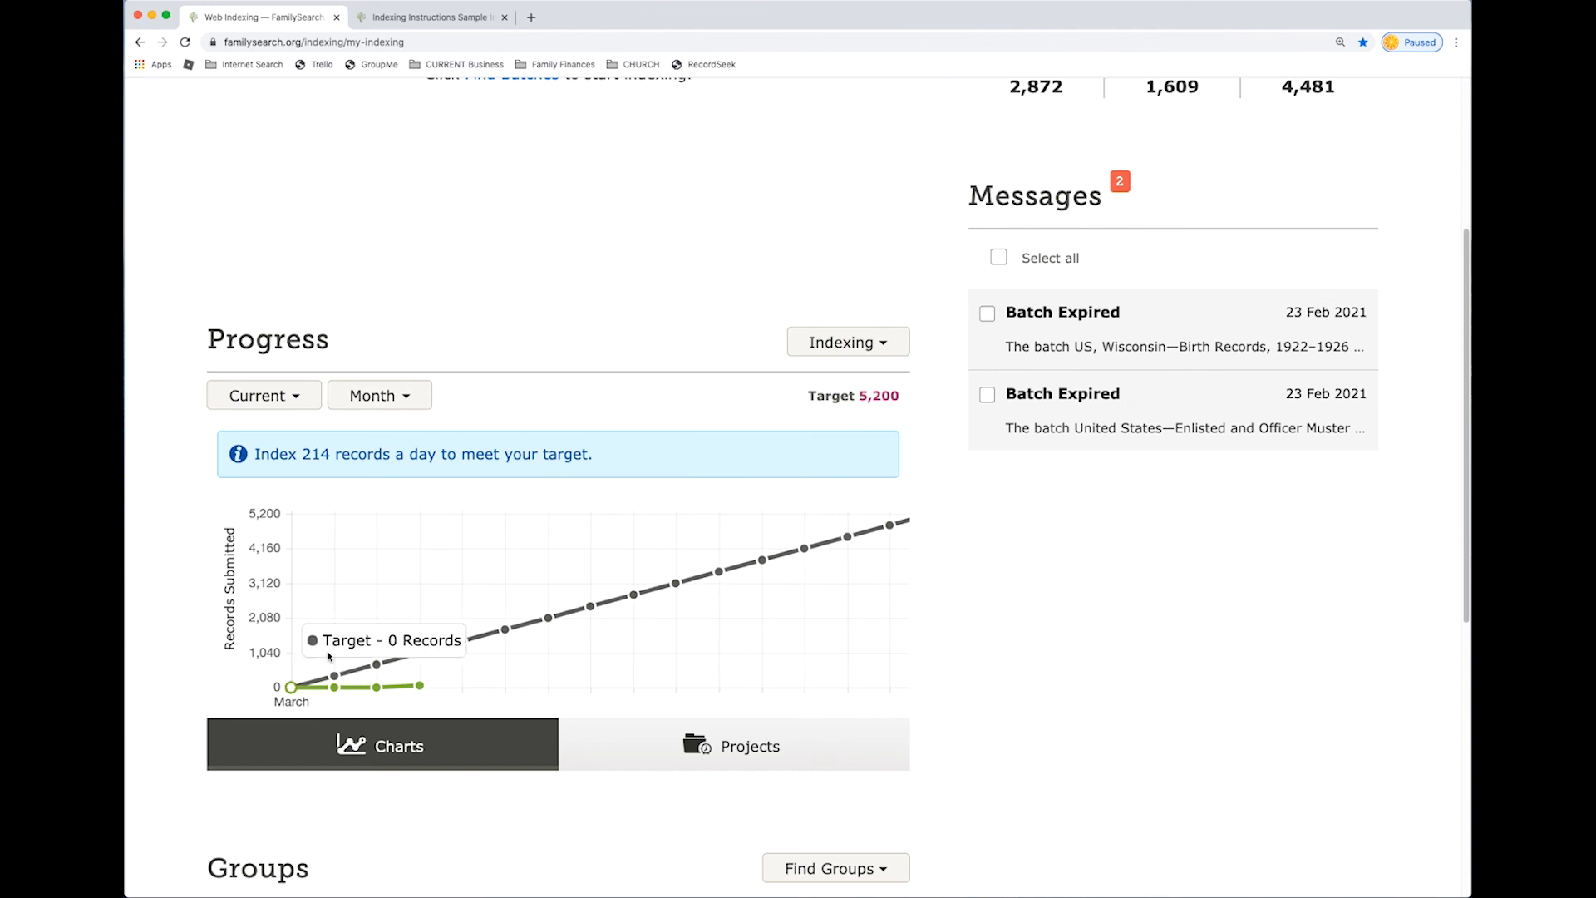
Change the current month's indexing target to 500 records.
mouse_move(338, 670)
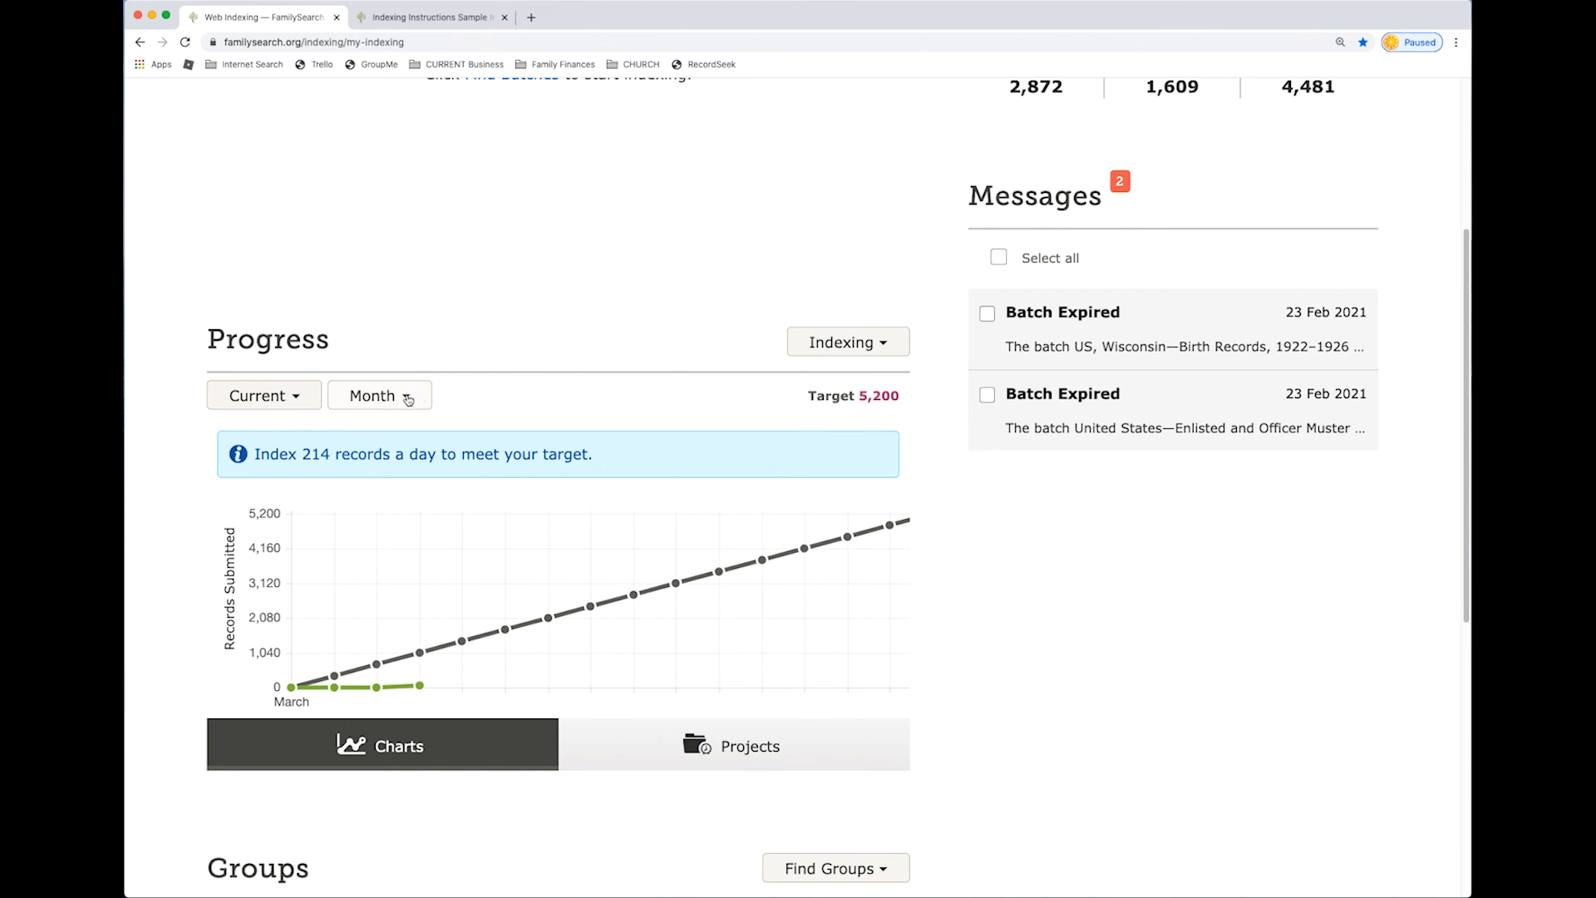
click(880, 397)
click(843, 398)
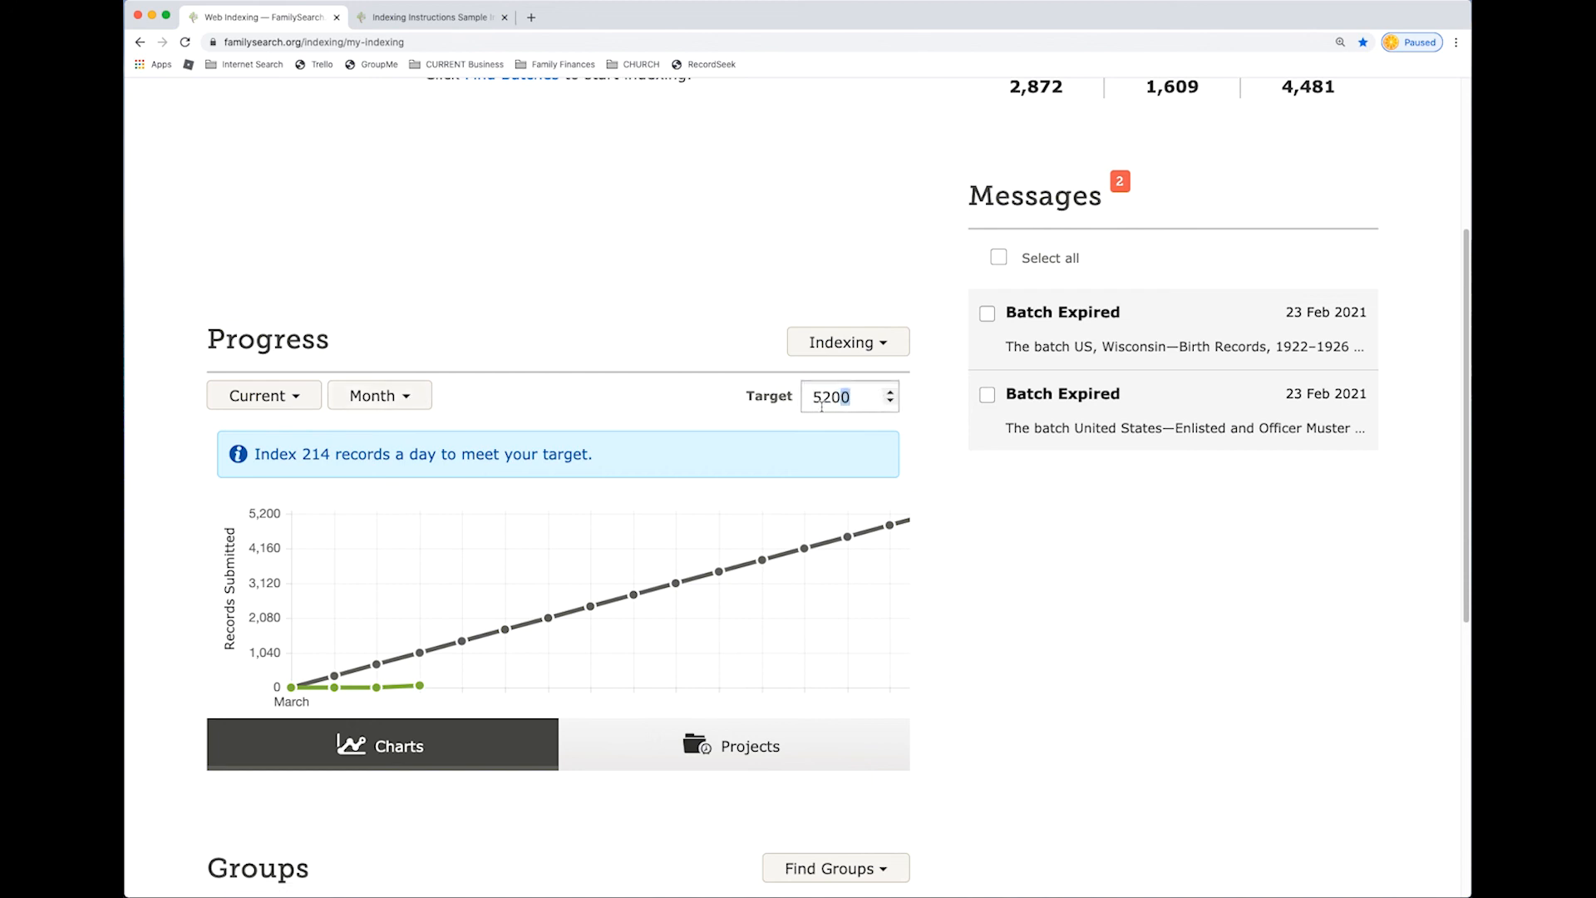
key(BackSpace)
key(BackSpace)
key(BackSpace)
key(BackSpace)
text(500)
key(Tab)
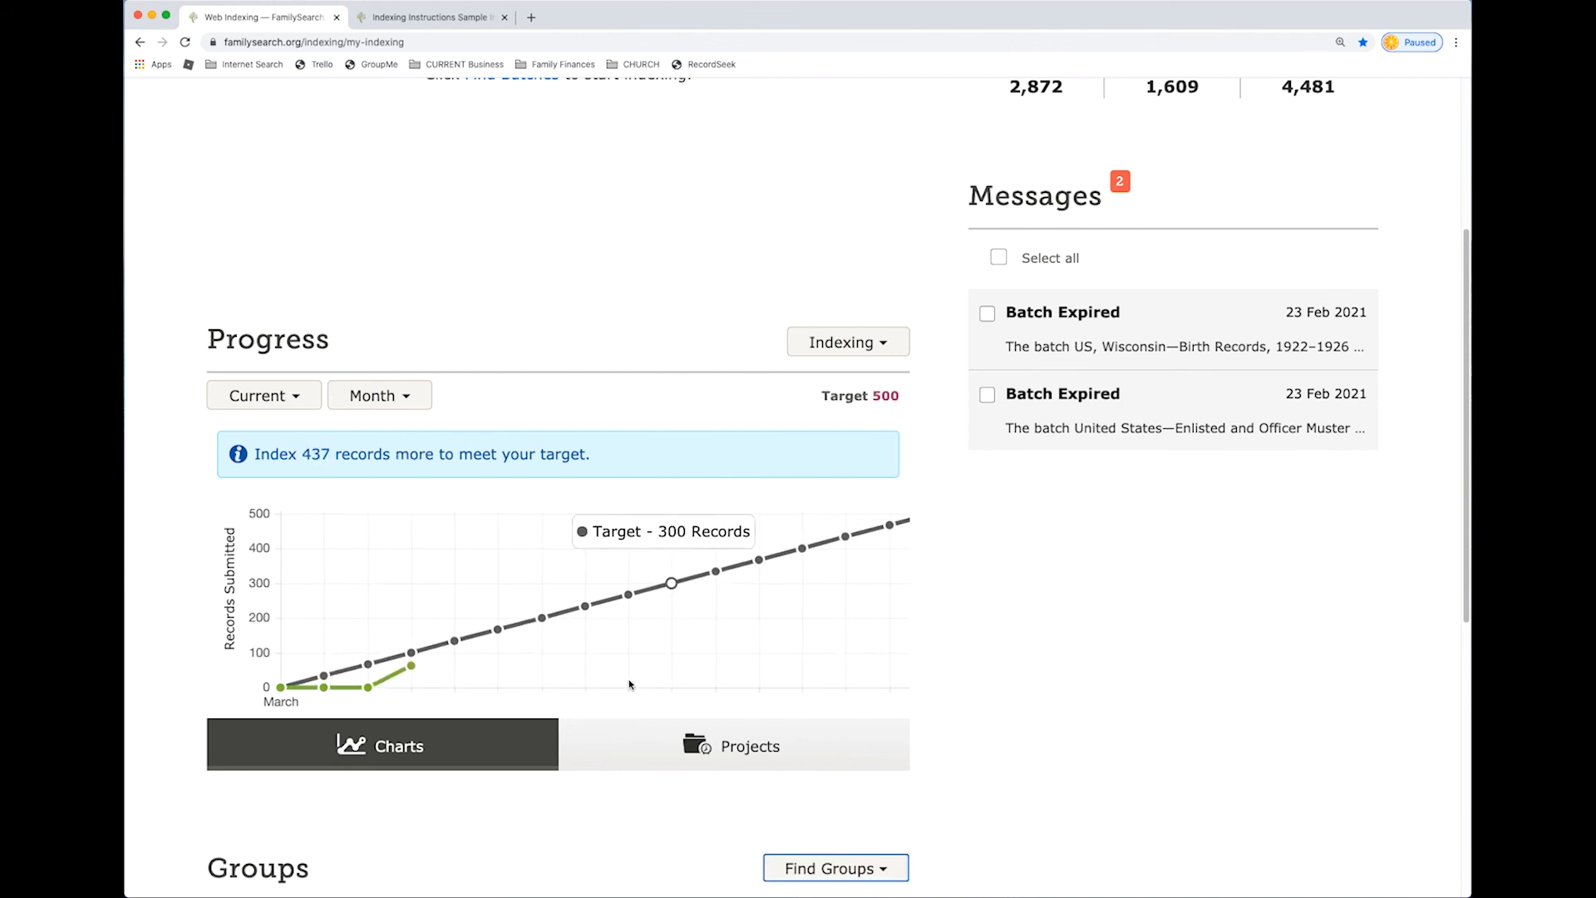
View the indexing progress chart for the all-time period and for the current quarter.
mouse_move(411, 669)
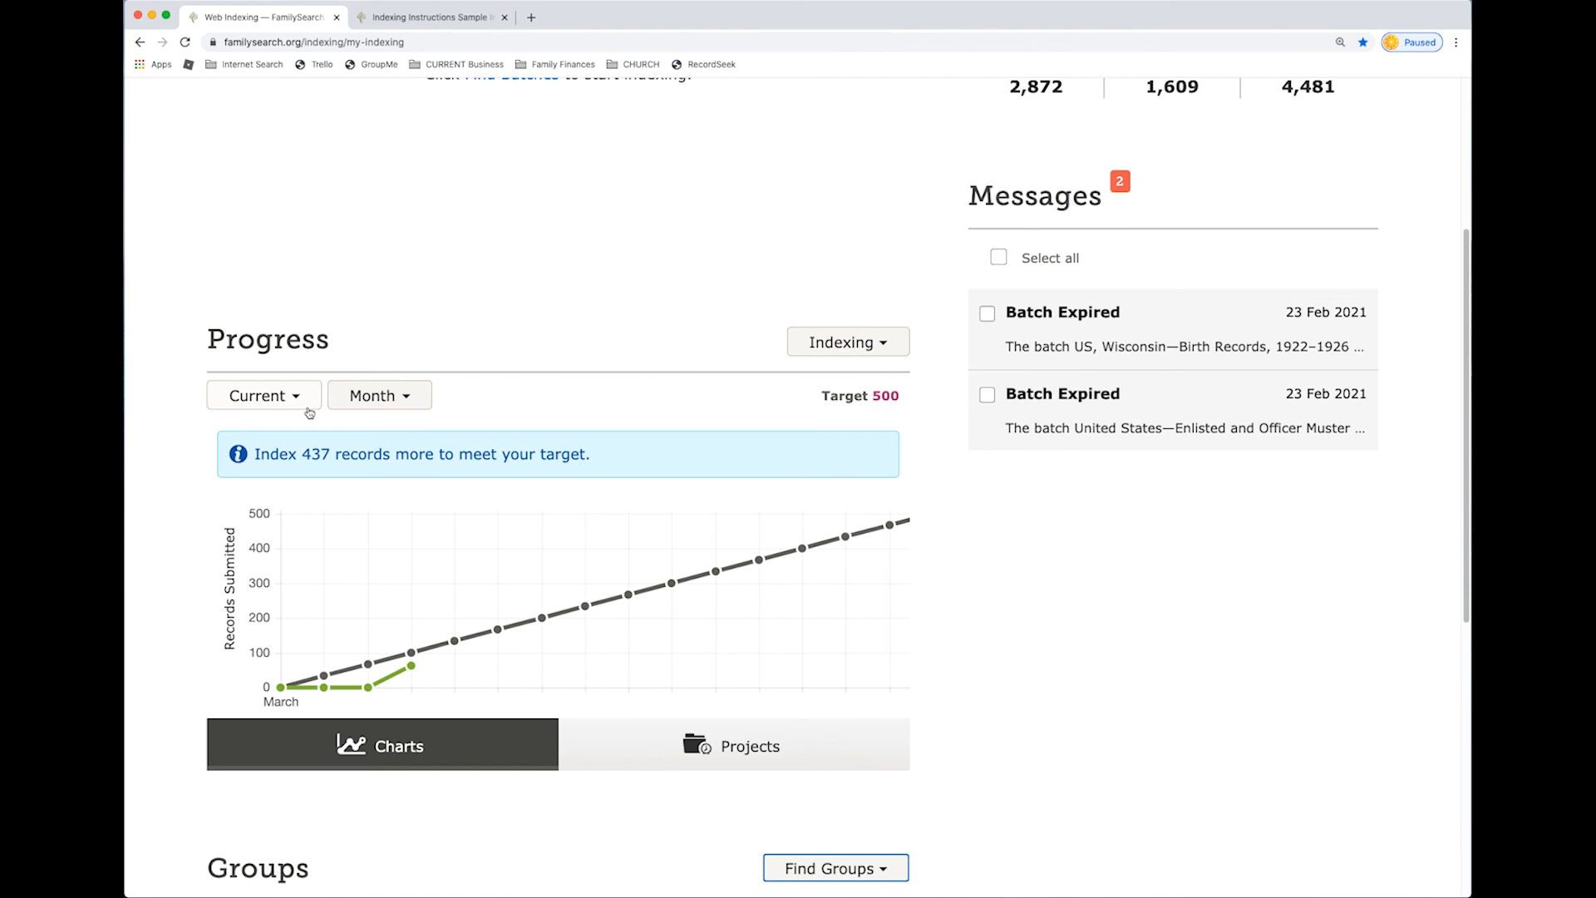
click(382, 397)
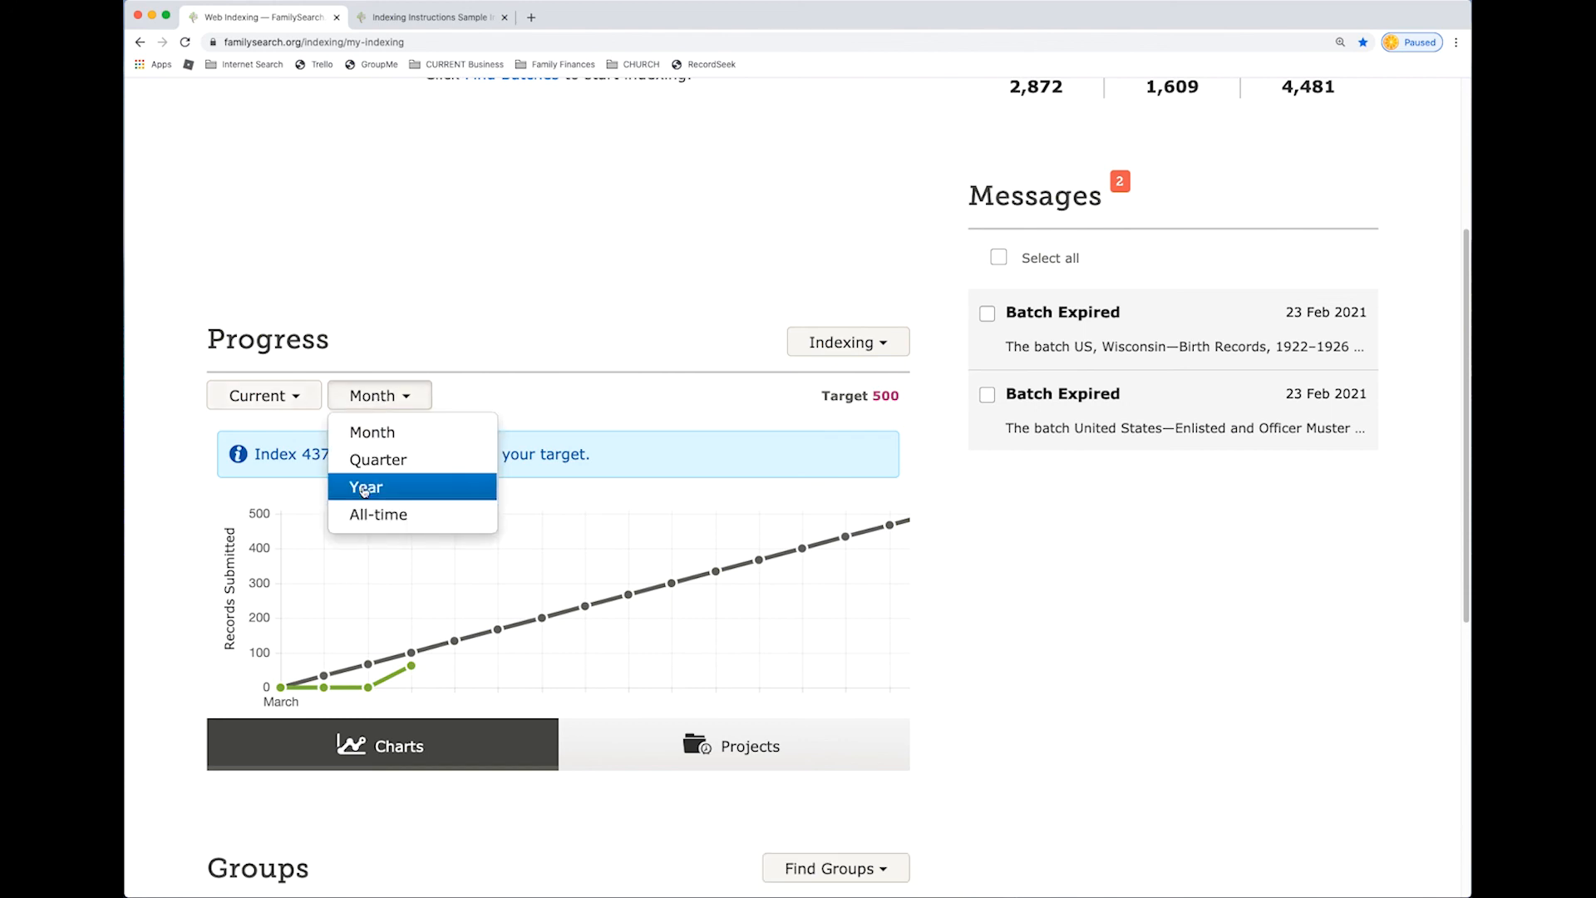
click(370, 513)
click(378, 397)
click(379, 456)
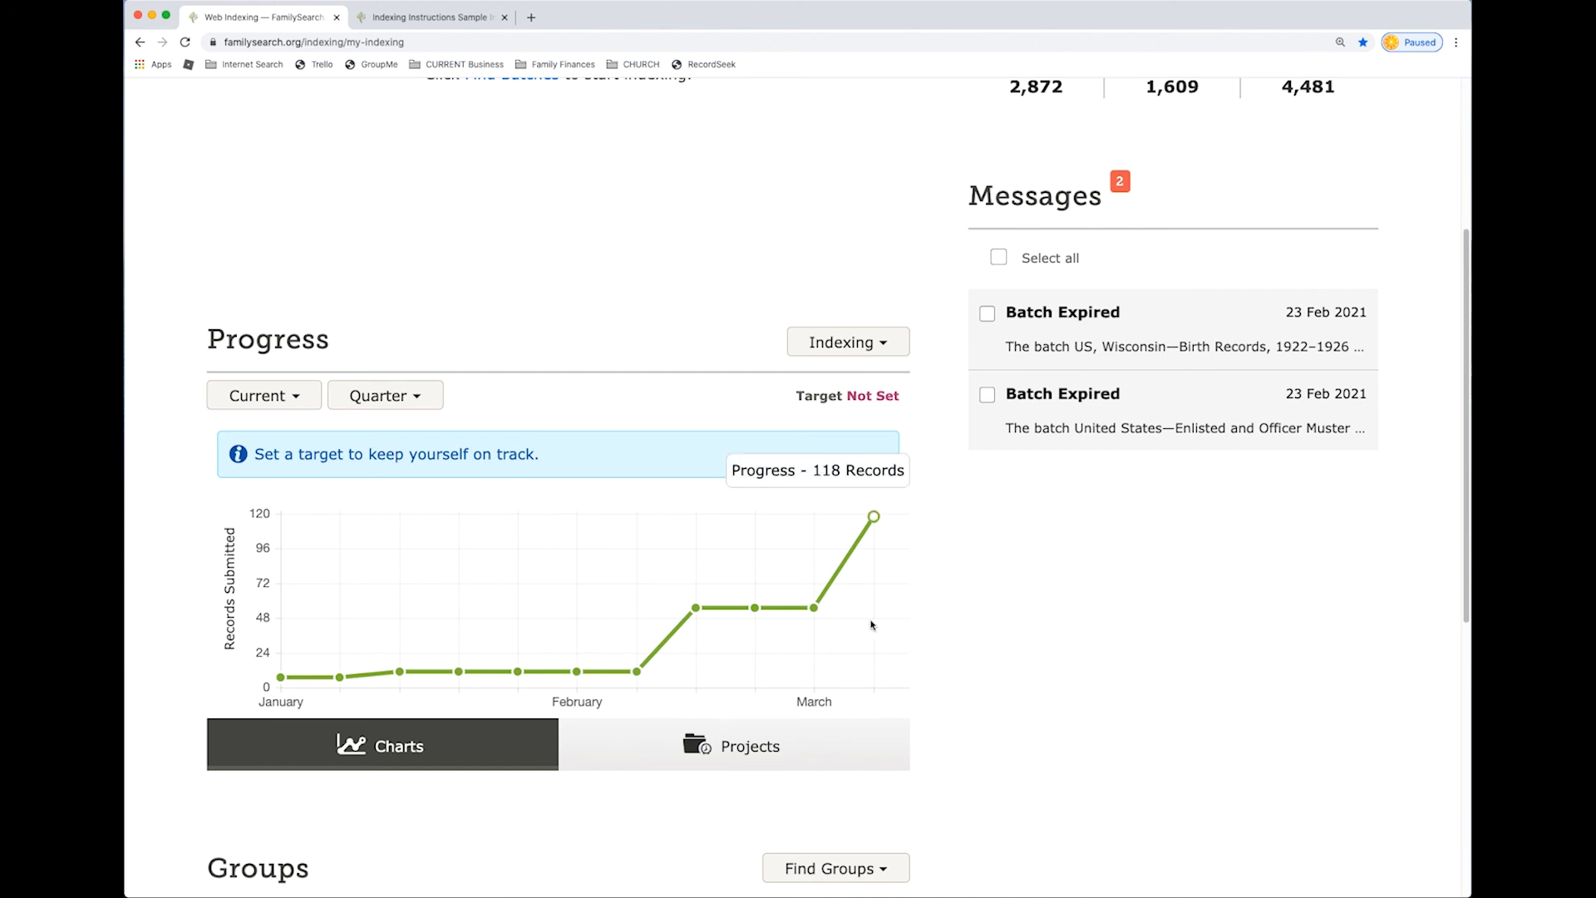
Check out a batch to index from US, Wisconsin—Birth Records, 1912–1916 [Part B] and accept the privacy notice.
scroll(910, 608, up, 4)
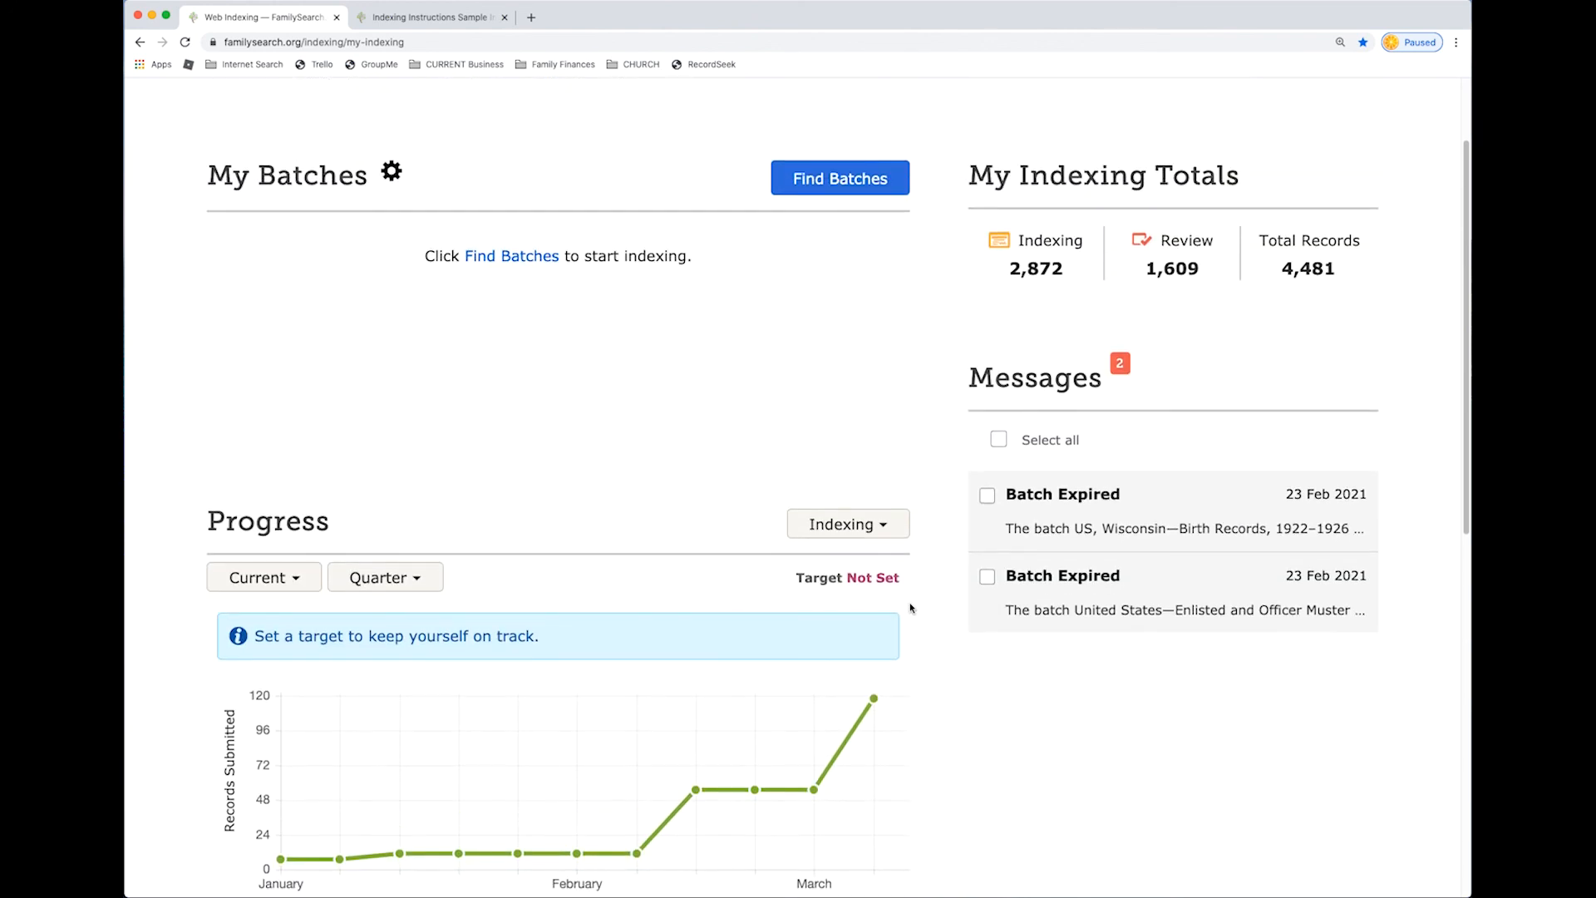
scroll(615, 596, up, 1)
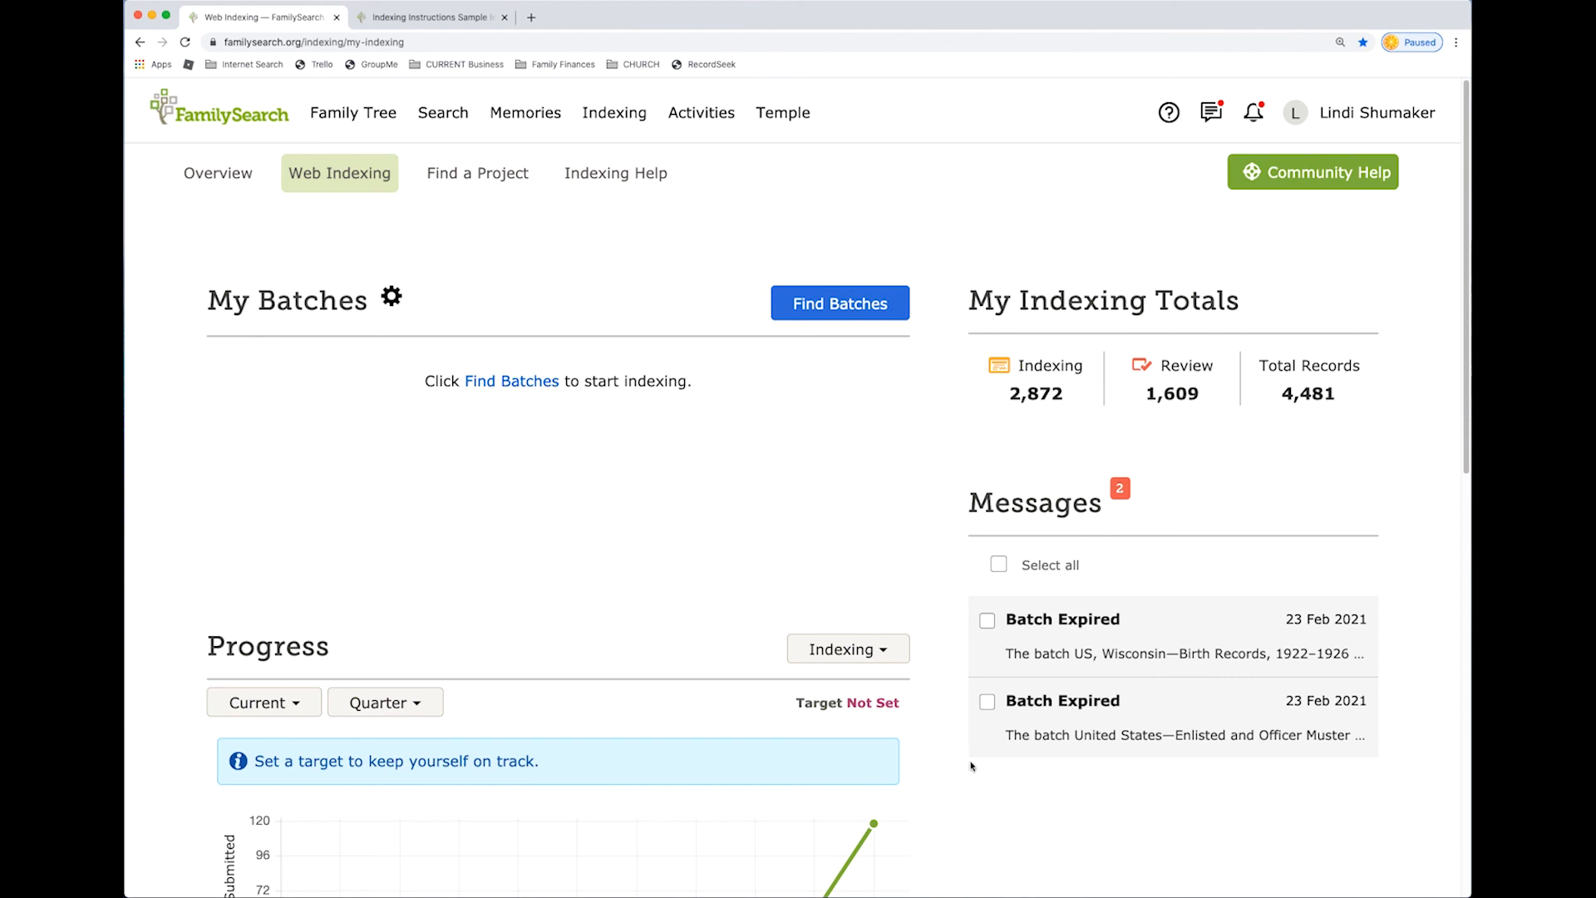
click(864, 318)
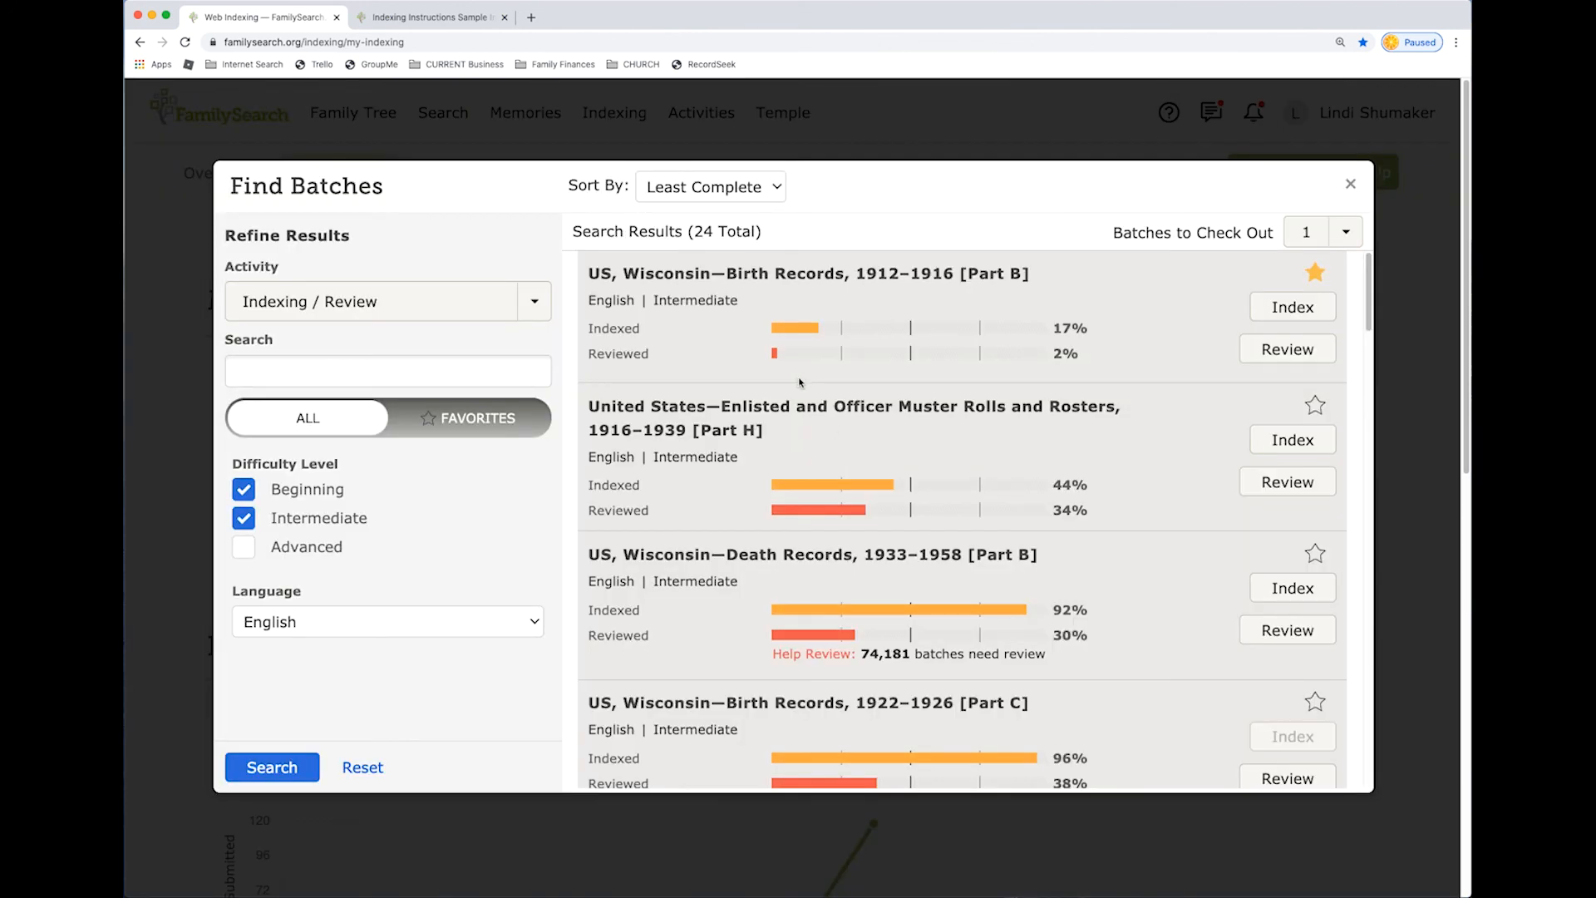
click(1297, 315)
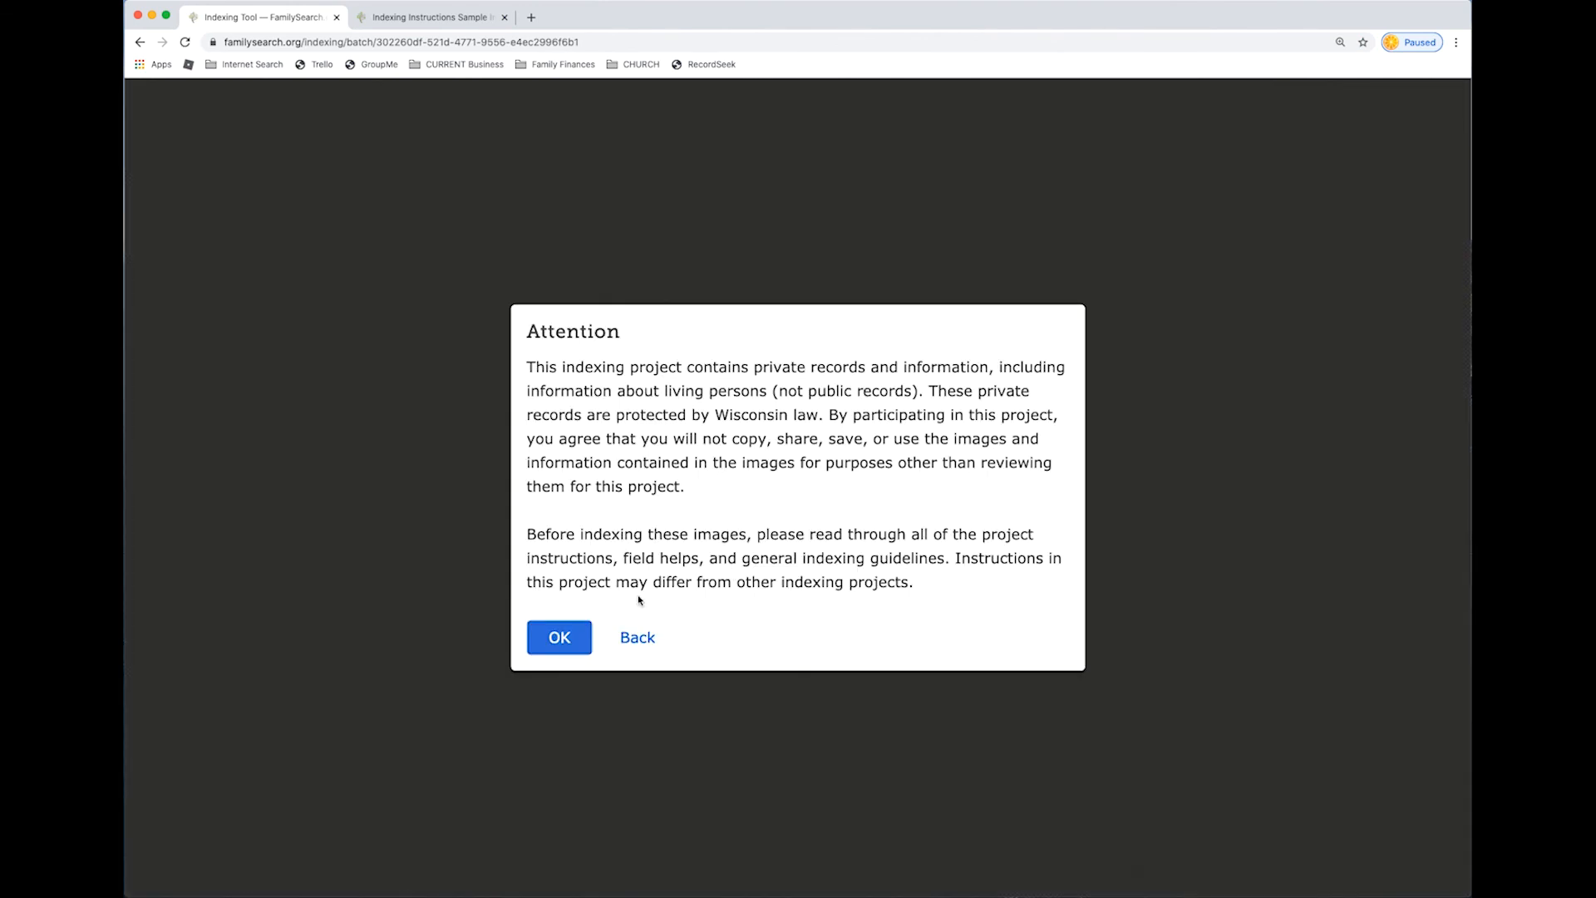
click(555, 642)
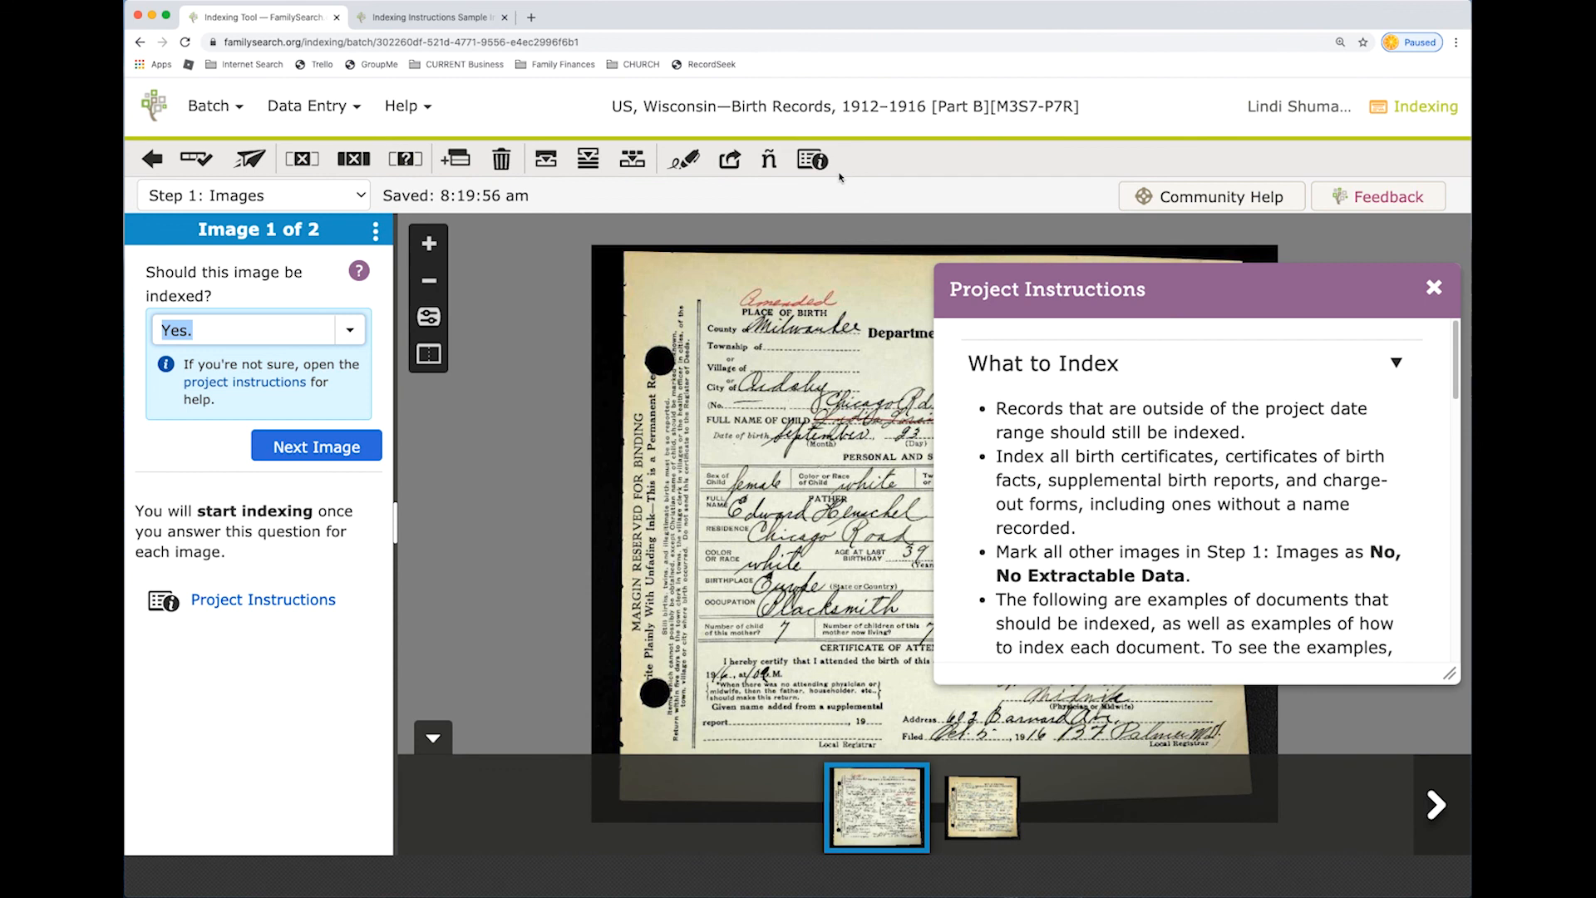
Highlight the batch code in the batch title and close the project instructions to inspect the first birth certificate.
drag(997, 106, 1069, 103)
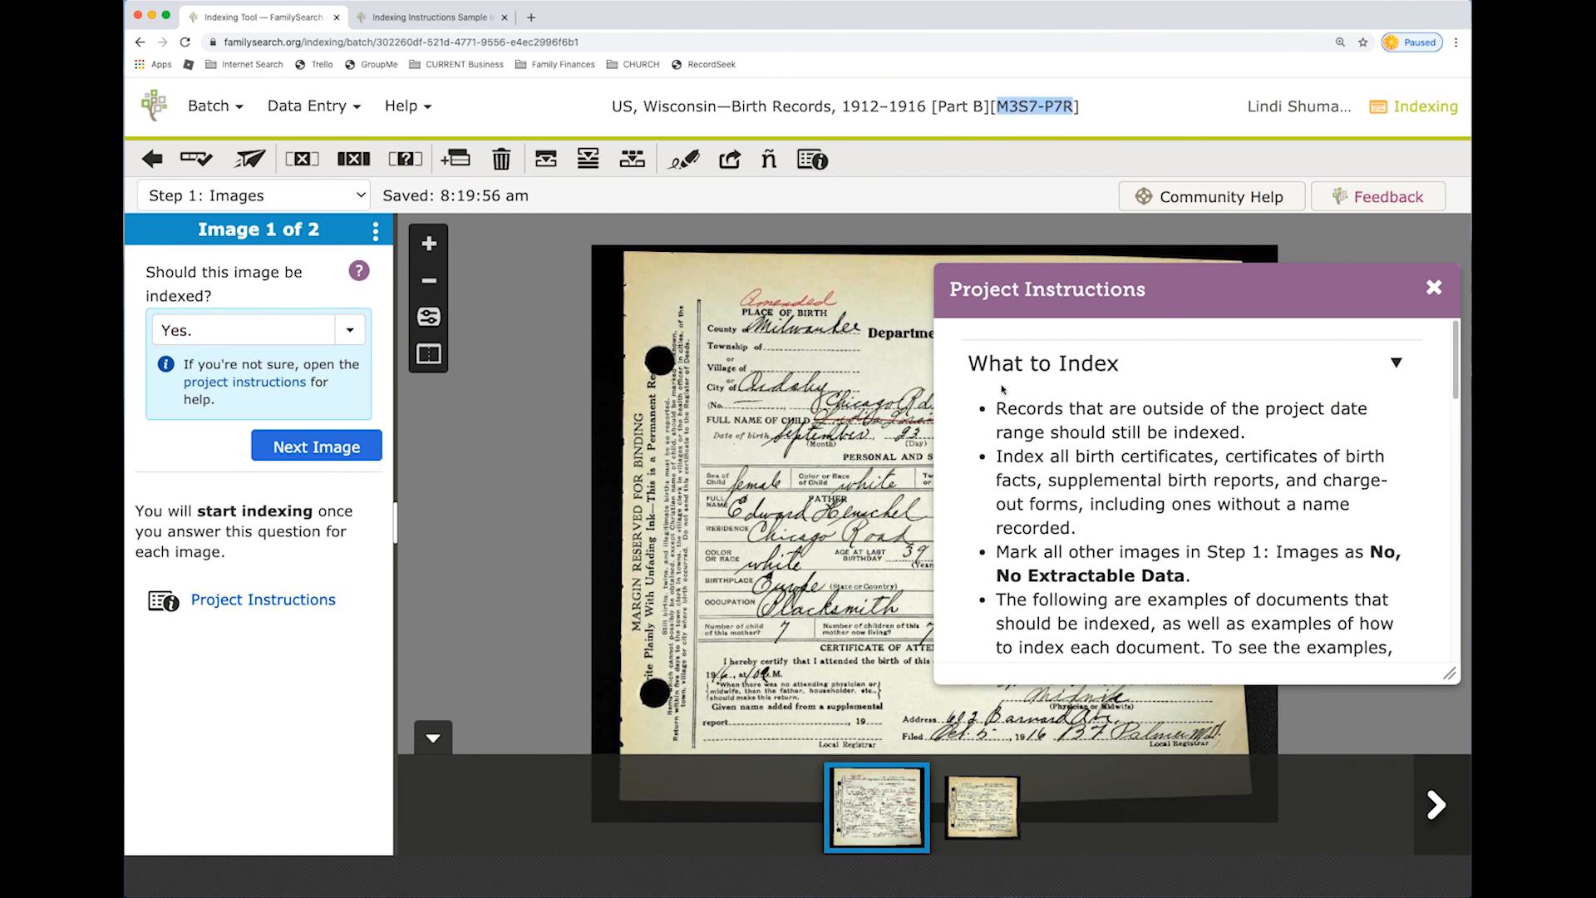
click(1434, 288)
scroll(927, 449, up, 3)
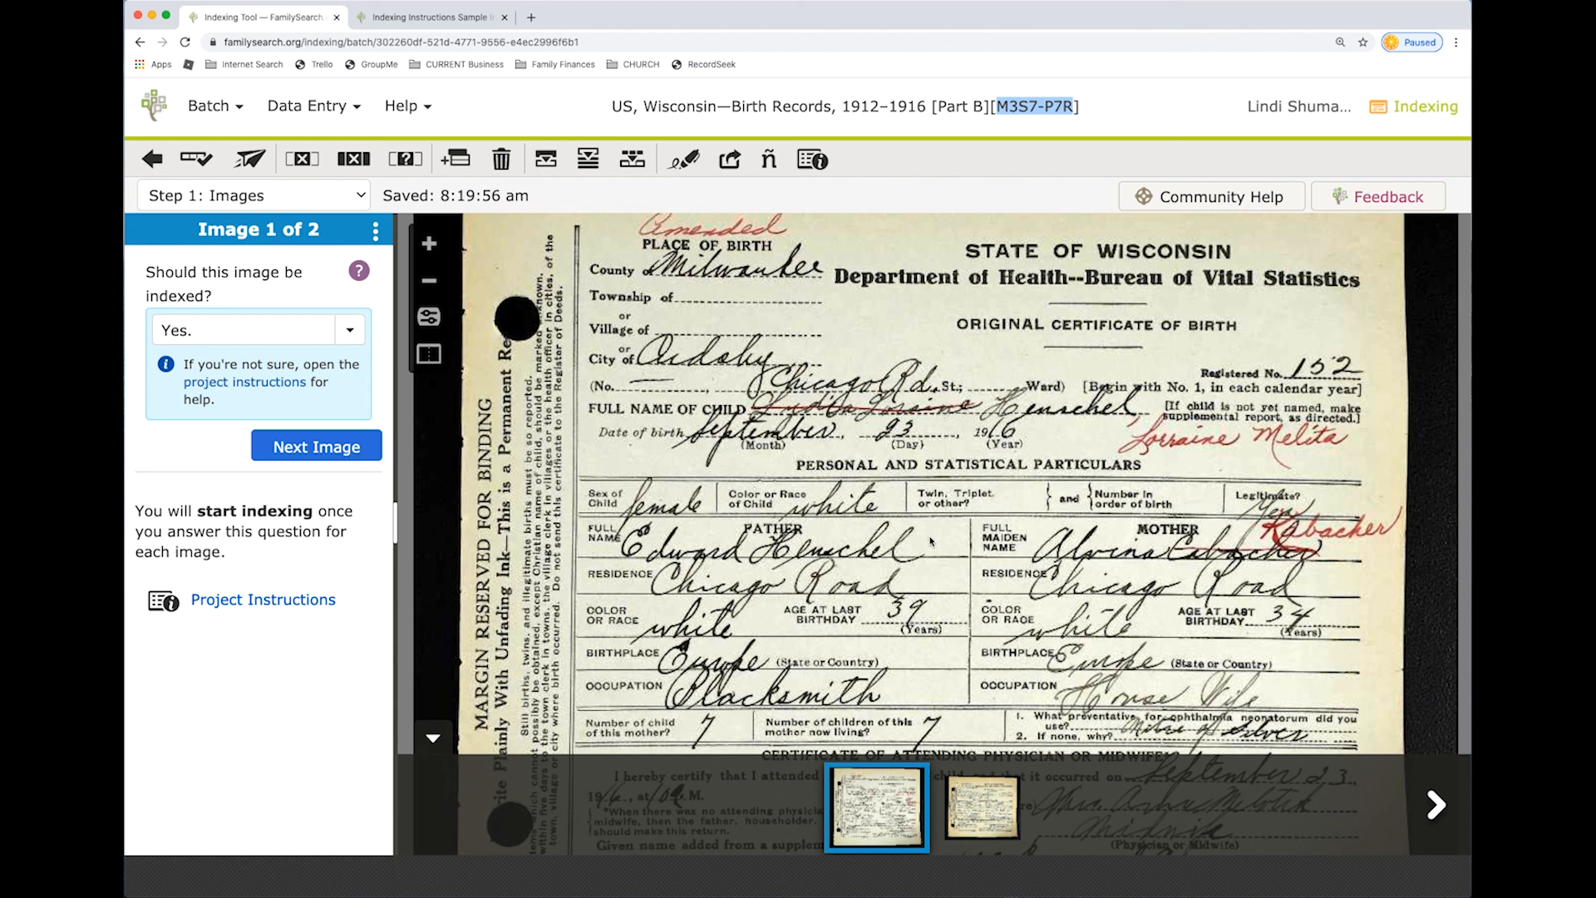
scroll(931, 538, down, 2)
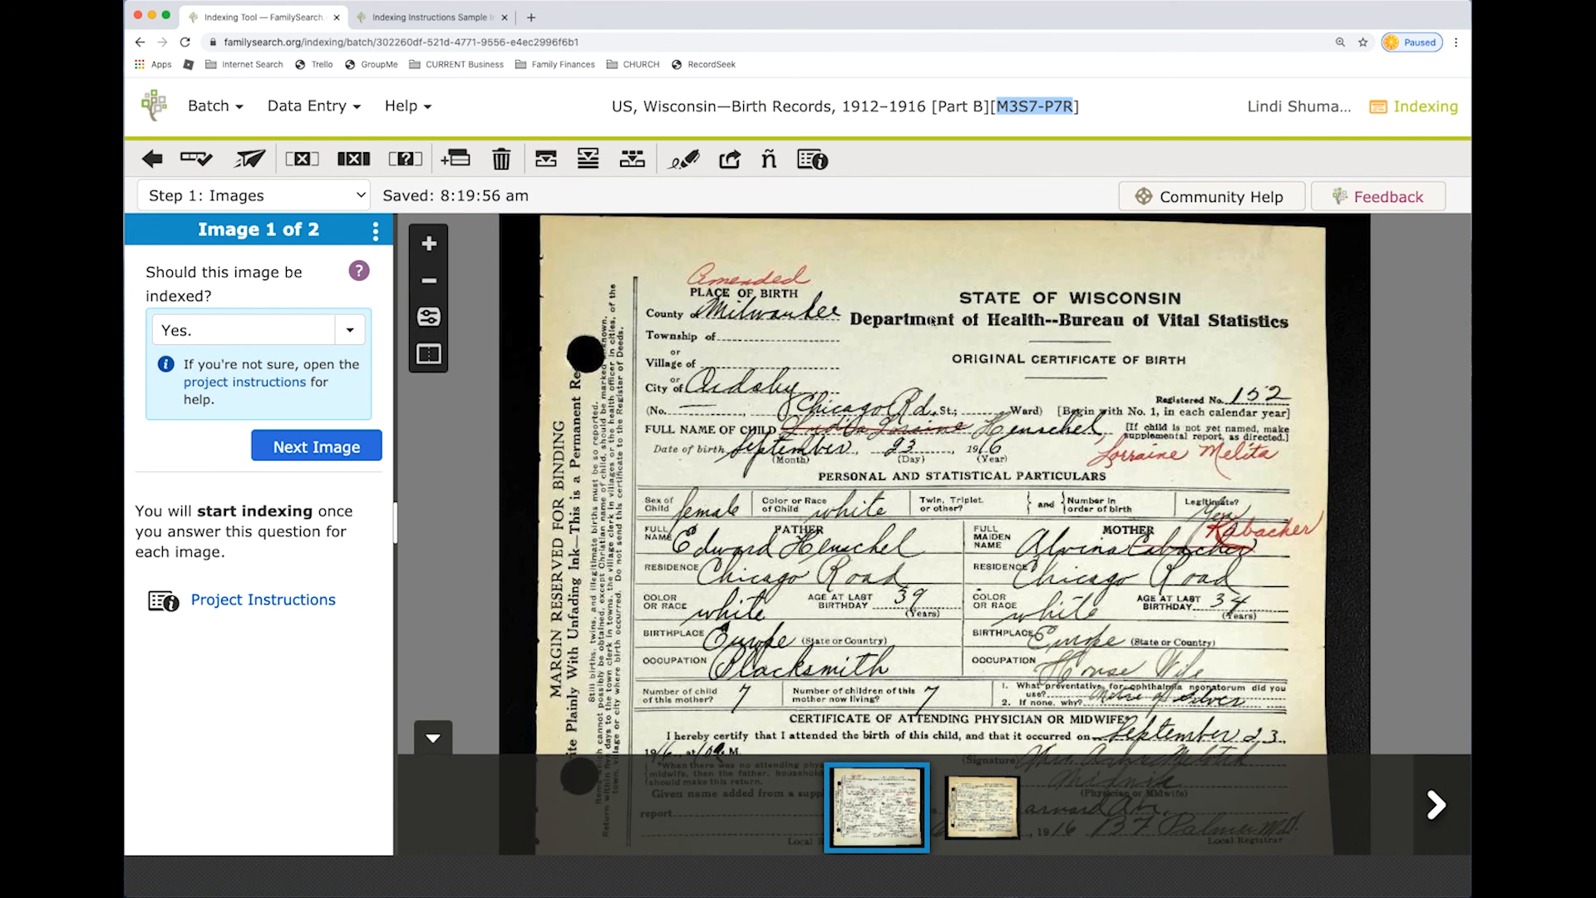